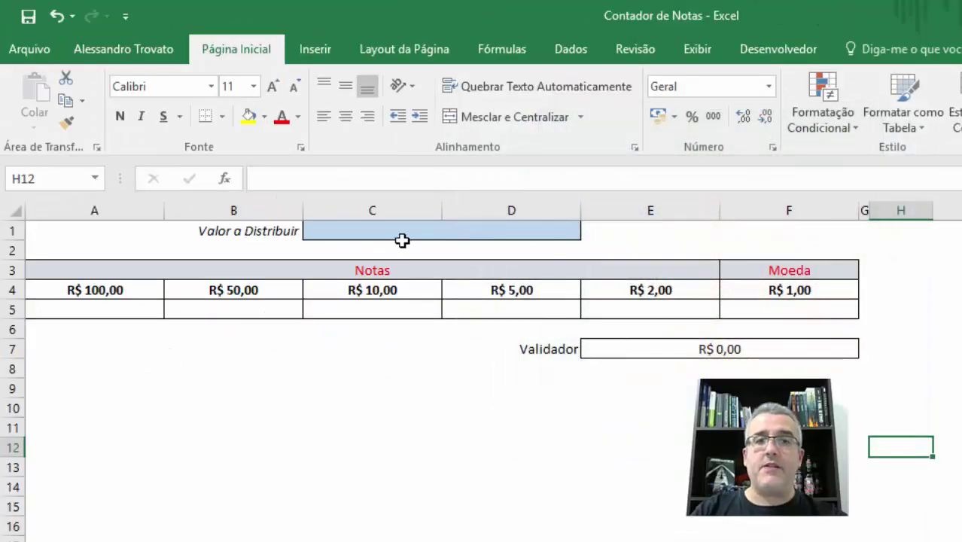
Step: Enter 1987 as the amount to distribute in C1 and check the Validador total in E7
{"action": "left_click", "coordinate": [402, 238]}
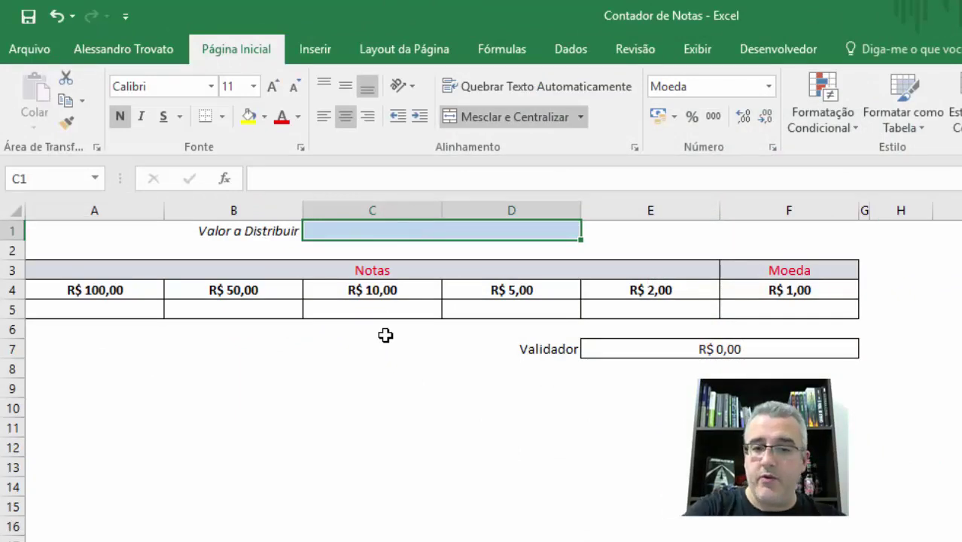
{"action": "type", "text": "1987"}
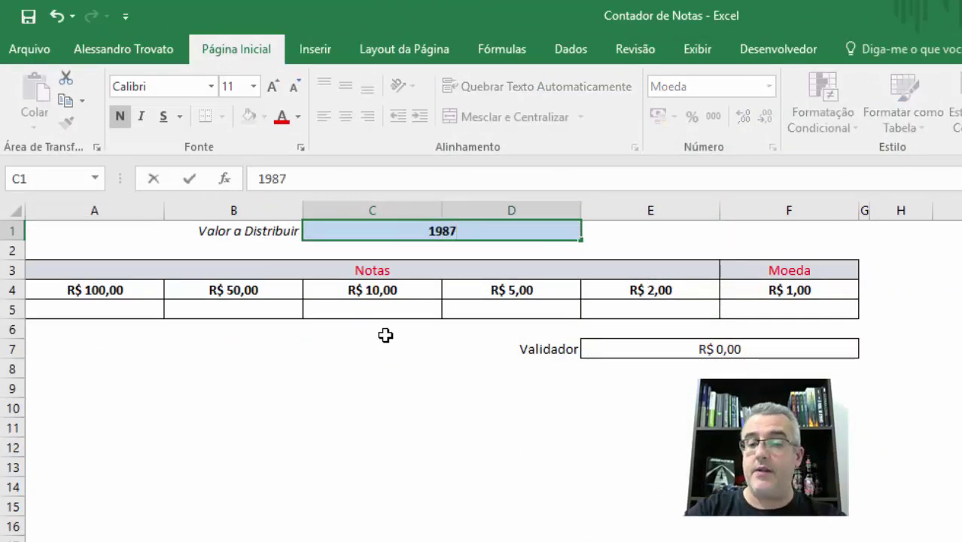
{"action": "key", "text": "Return"}
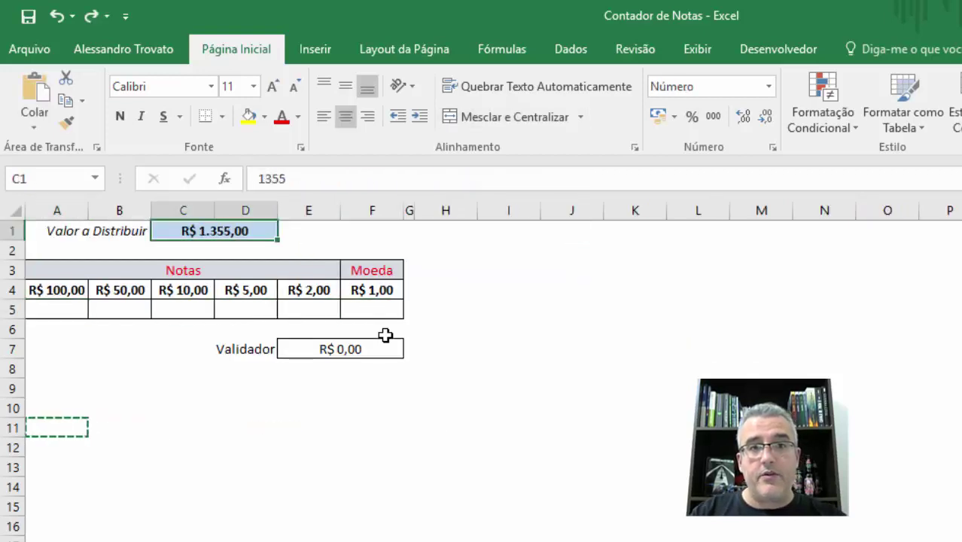
{"action": "left_click", "coordinate": [384, 349]}
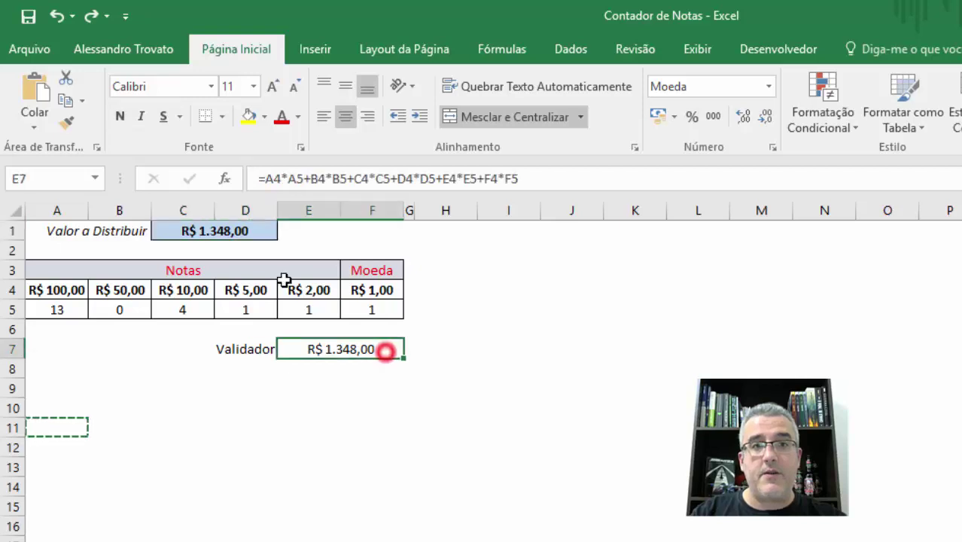
{"action": "left_click", "coordinate": [250, 234]}
Step: Give columns A–F one uniform width and re-enter 1987 in C1
{"action": "mouse_move", "coordinate": [371, 210]}
{"action": "left_mouse_down"}
{"action": "mouse_move", "coordinate": [57, 210]}
{"action": "mouse_move", "coordinate": [256, 209]}
{"action": "left_mouse_up"}
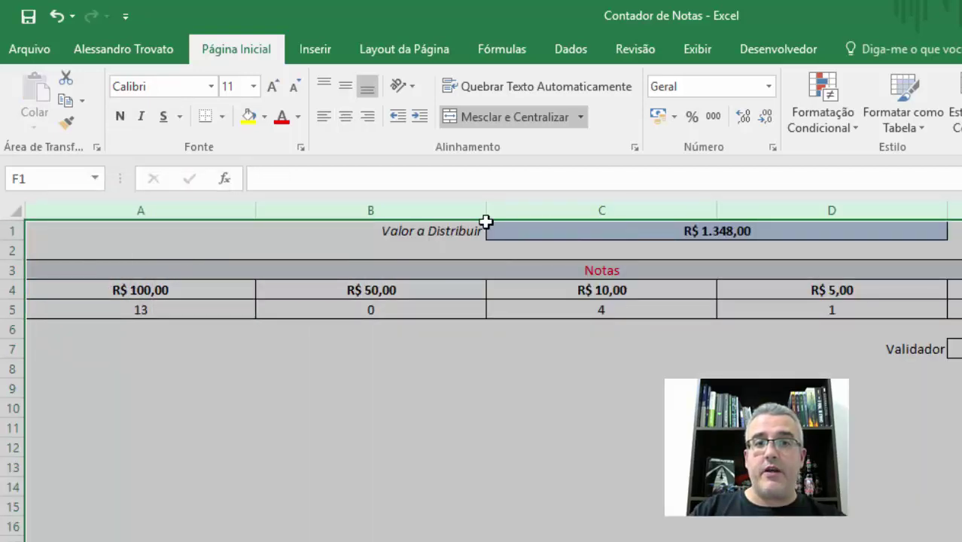
{"action": "left_click_drag", "start_coordinate": [482, 208], "coordinate": [398, 210]}
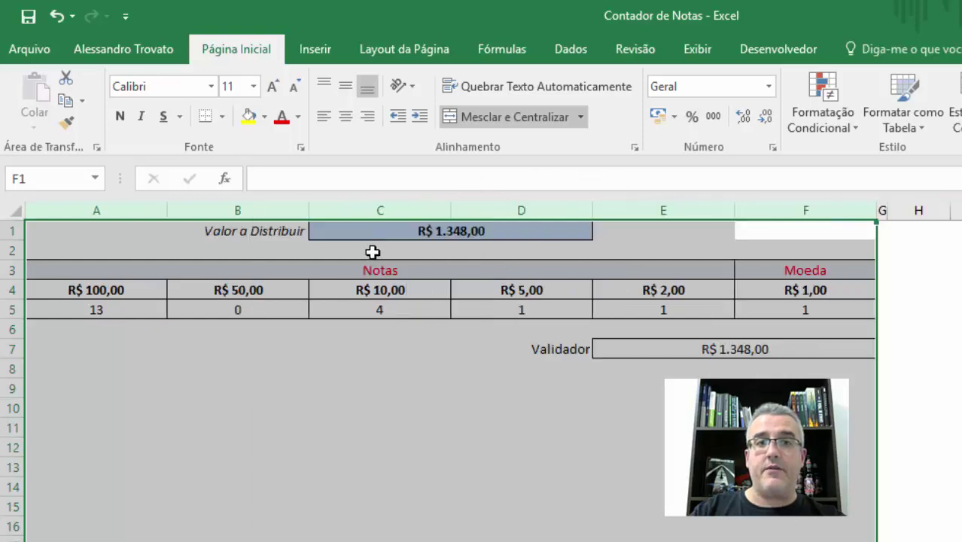
{"action": "left_click", "coordinate": [391, 231]}
{"action": "type", "text": "1987"}
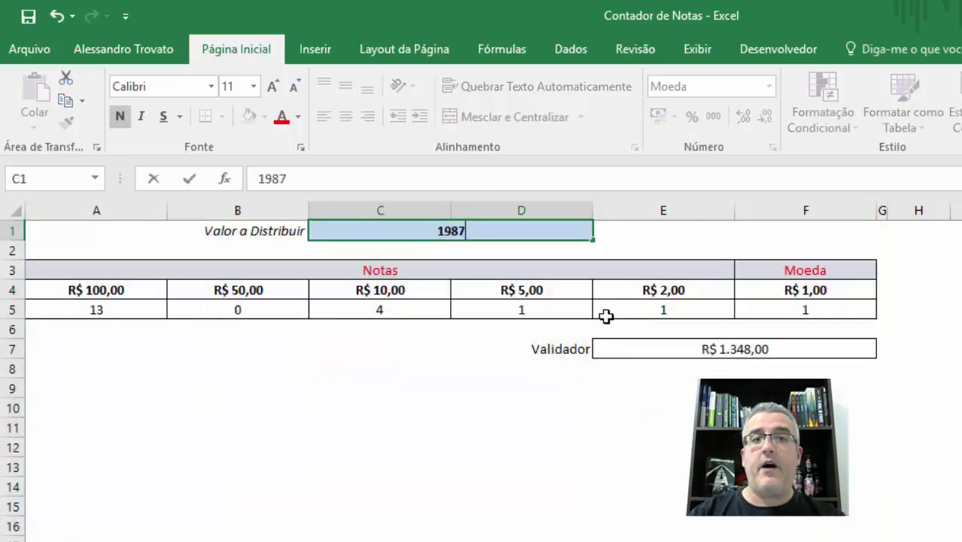
{"action": "key", "text": "Return"}
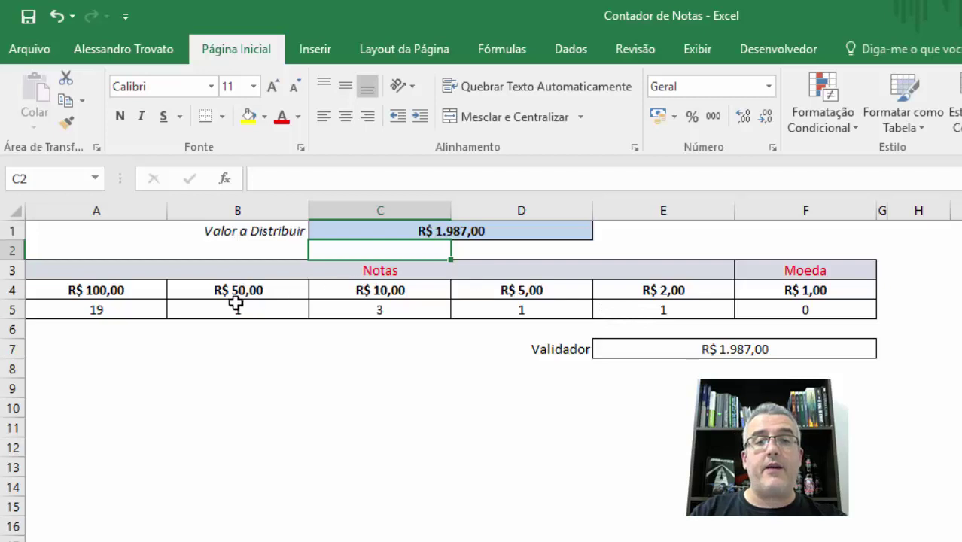
Step: Review the count formulas in row 5 against the R$ 100 to R$ 2 denominations in row 4
{"action": "left_click", "coordinate": [136, 315]}
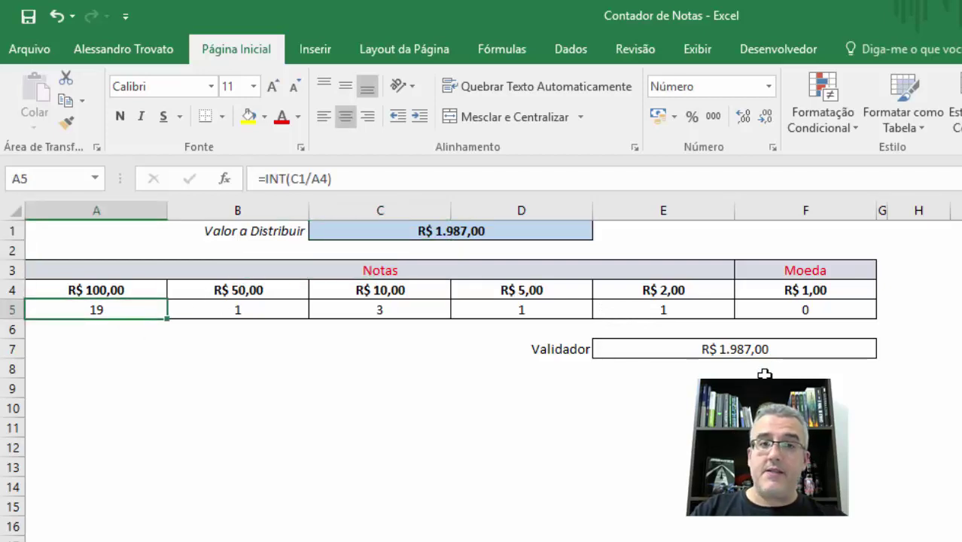
{"action": "left_click", "coordinate": [135, 294]}
{"action": "left_click", "coordinate": [244, 322]}
{"action": "left_click", "coordinate": [260, 289]}
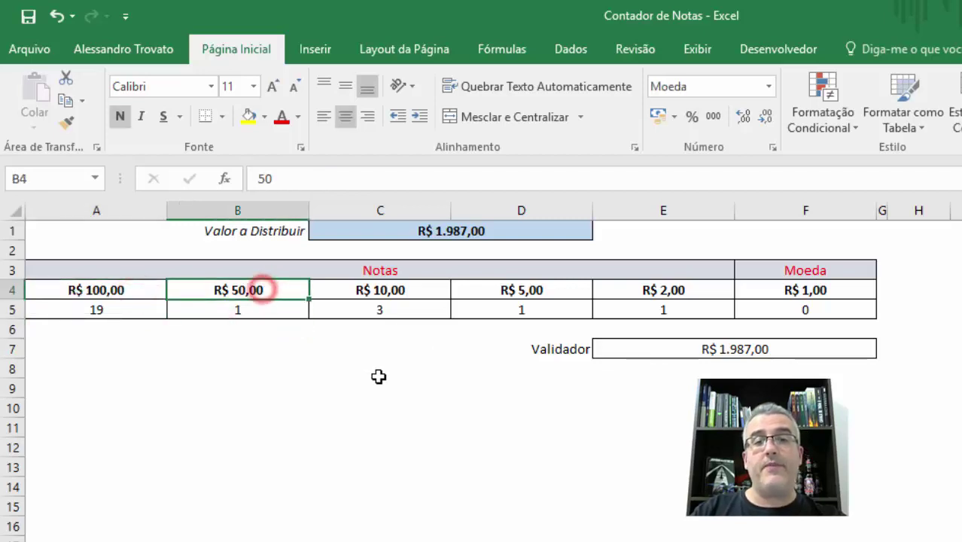
{"action": "left_click", "coordinate": [400, 308]}
{"action": "left_click", "coordinate": [397, 282]}
{"action": "left_click", "coordinate": [491, 308]}
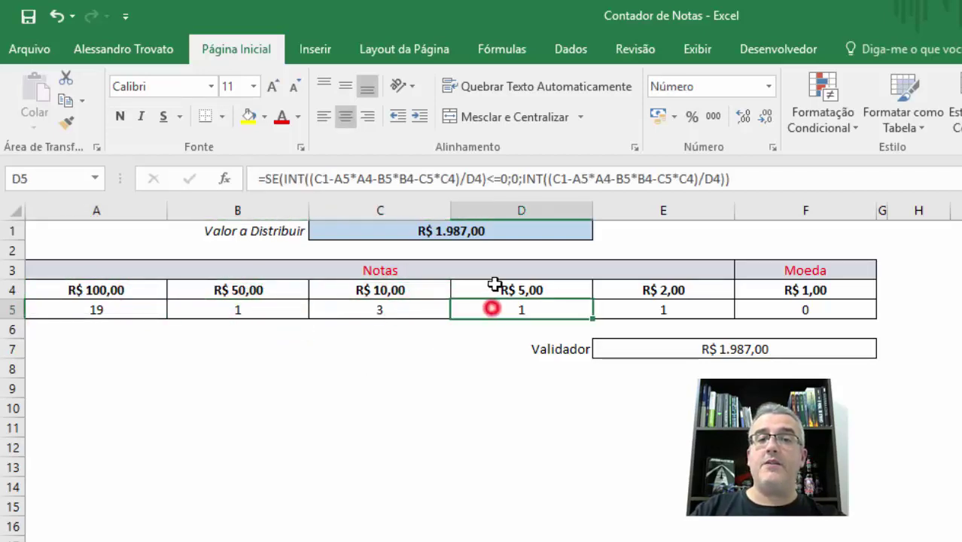
{"action": "left_click", "coordinate": [493, 284]}
{"action": "left_click", "coordinate": [702, 309]}
{"action": "left_click", "coordinate": [705, 289]}
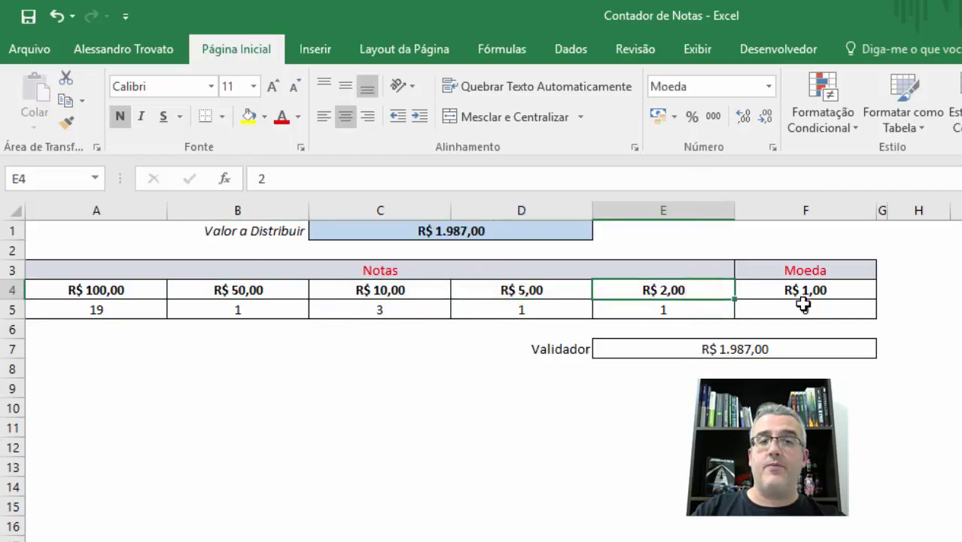
Step: Change the amount in C1 to 1988 and check the Validador total formula
{"action": "left_click", "coordinate": [509, 228]}
{"action": "type", "text": "1"}
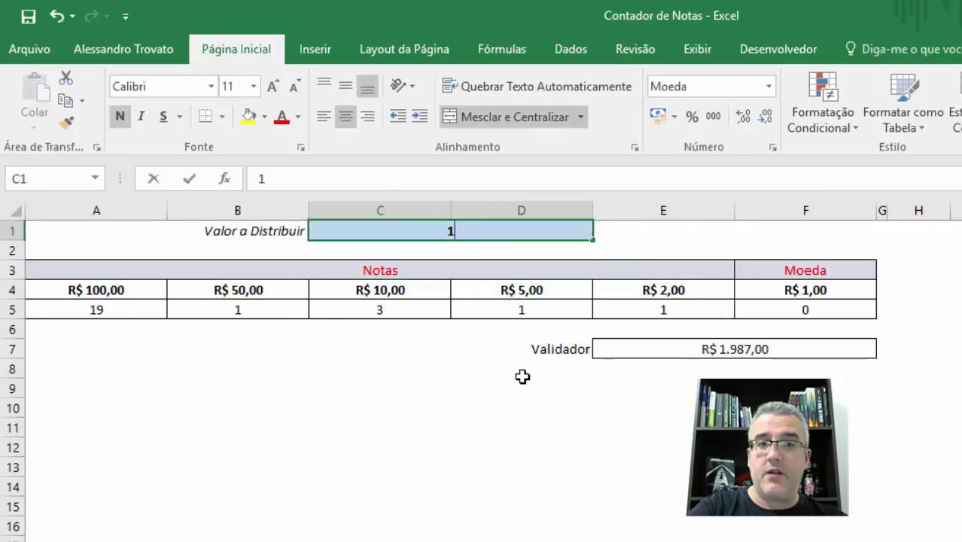
{"action": "type", "text": "988"}
{"action": "key", "text": "Return"}
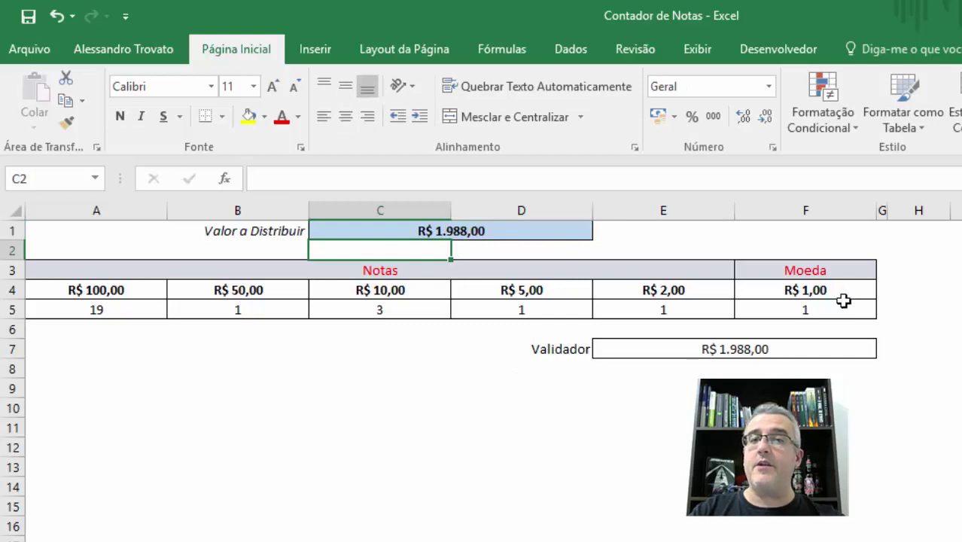
{"action": "left_click", "coordinate": [770, 349]}
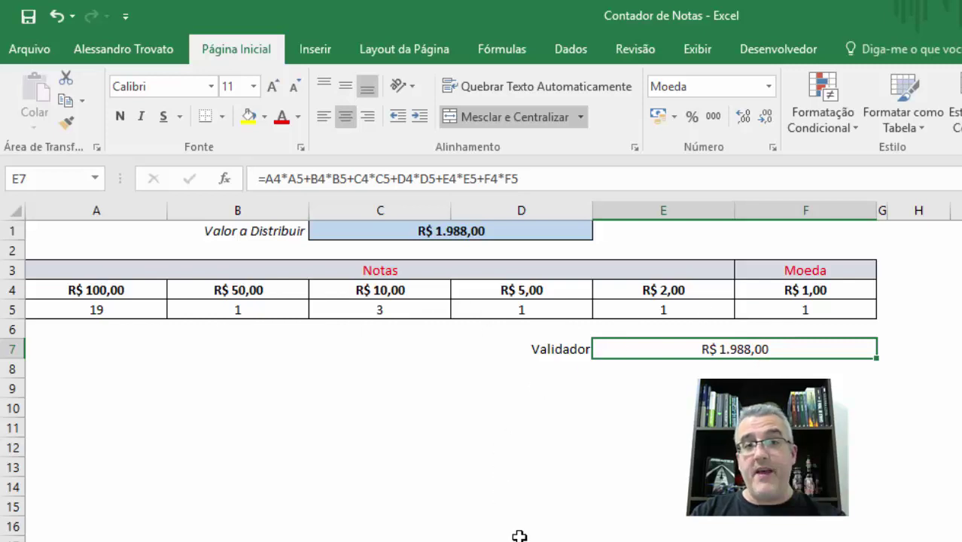
{"action": "left_click", "coordinate": [509, 459]}
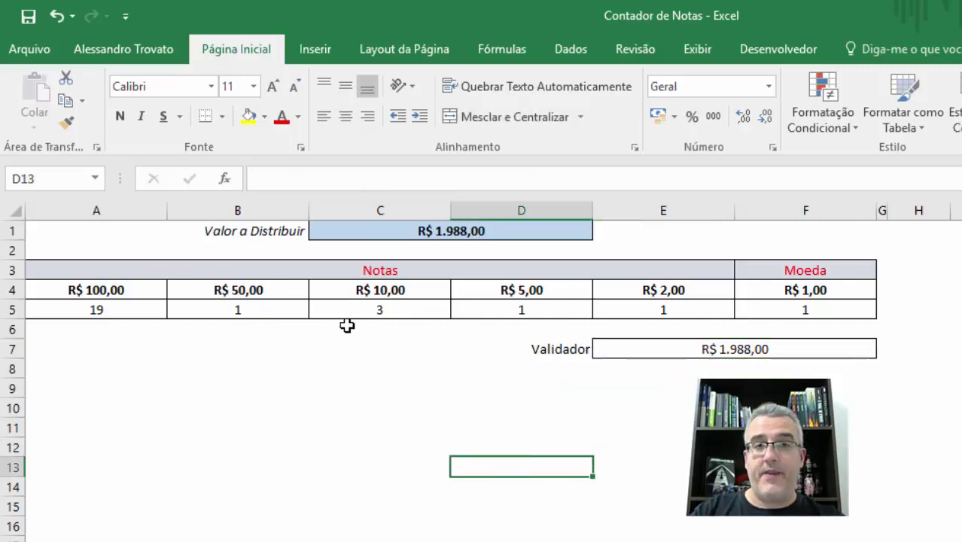
Step: Clear the row 5 counts and the old amount in C1
{"action": "left_click_drag", "start_coordinate": [851, 307], "coordinate": [48, 312]}
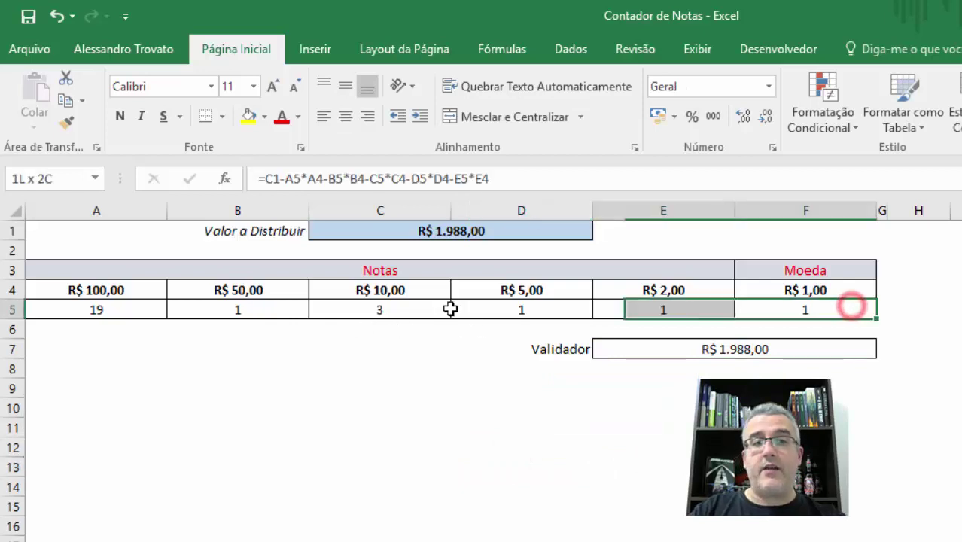
{"action": "key", "text": "Delete"}
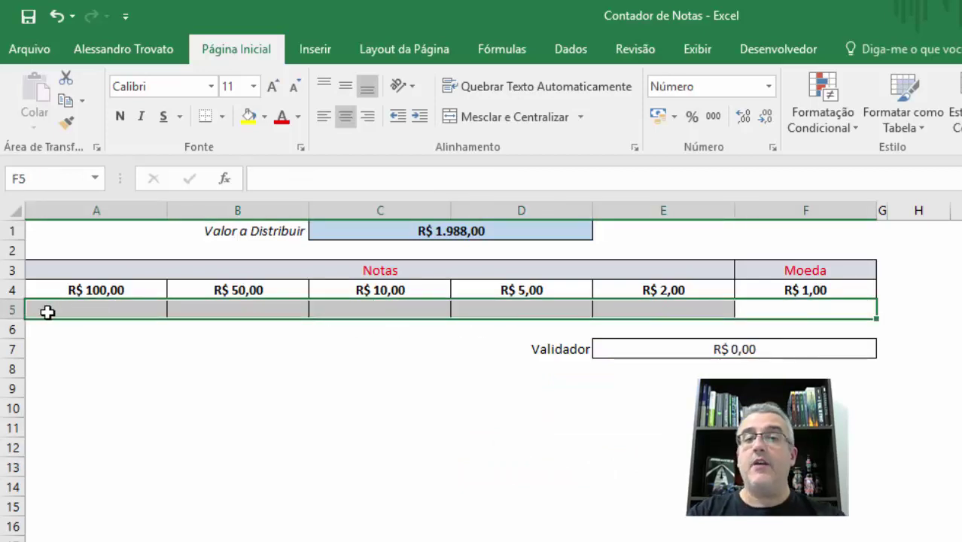
{"action": "key", "text": "Down"}
{"action": "key", "text": "Down"}
{"action": "key", "text": "Up"}
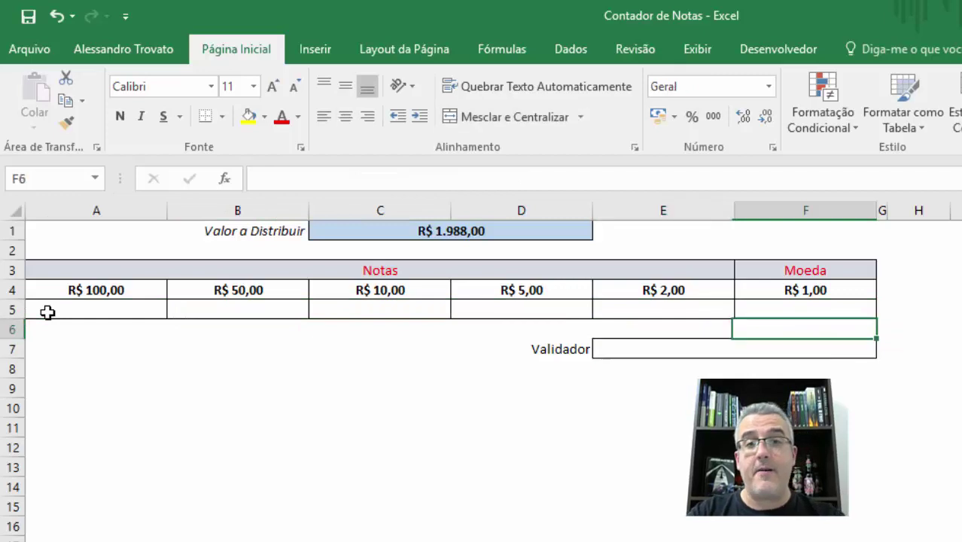
{"action": "key", "text": "Up"}
{"action": "key", "text": "Up"}
{"action": "key", "text": "Up"}
{"action": "key", "text": "Up"}
{"action": "key", "text": "Up"}
{"action": "key", "text": "Left"}
{"action": "key", "text": "Left"}
{"action": "key", "text": "Delete"}
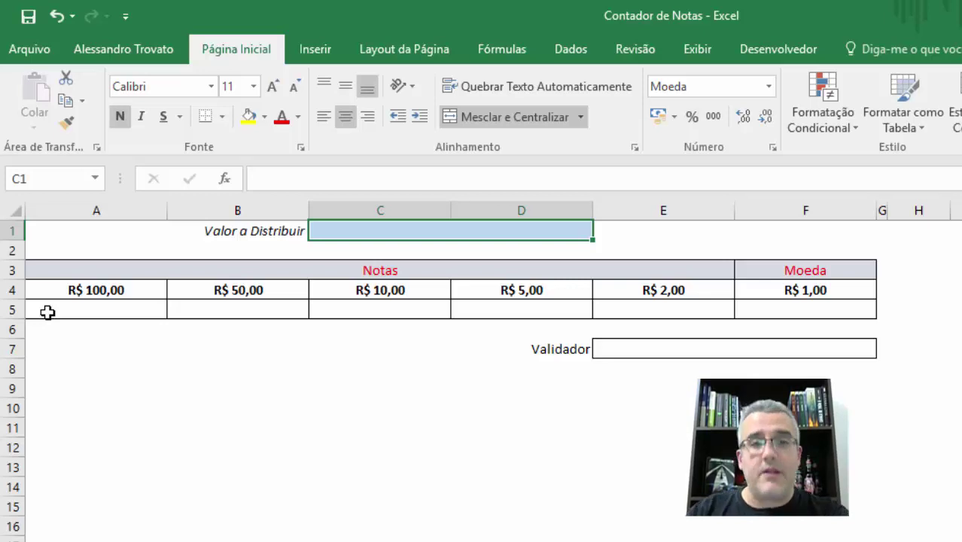
Step: Enter R$ 112 as the new amount to distribute in C1
{"action": "left_click", "coordinate": [385, 234]}
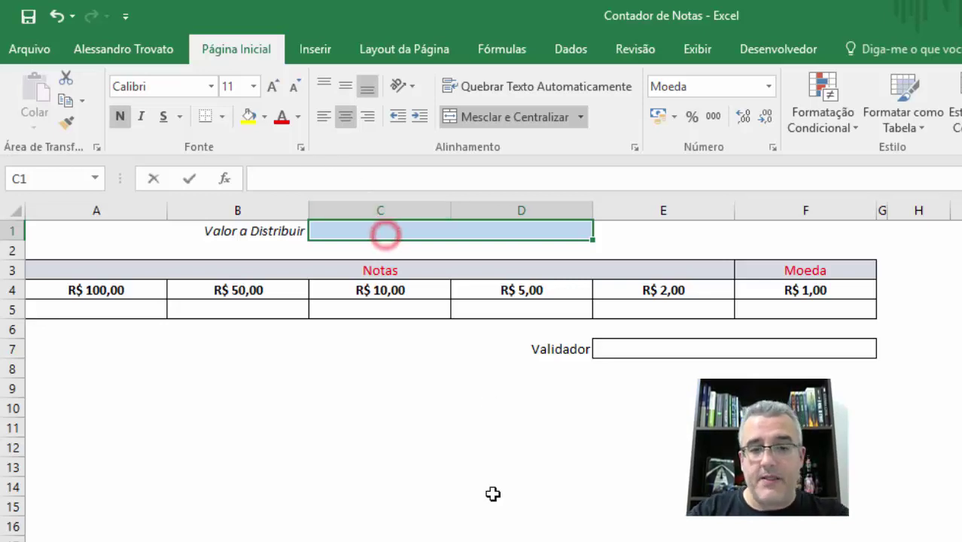
{"action": "type", "text": "112"}
{"action": "key", "text": "Return"}
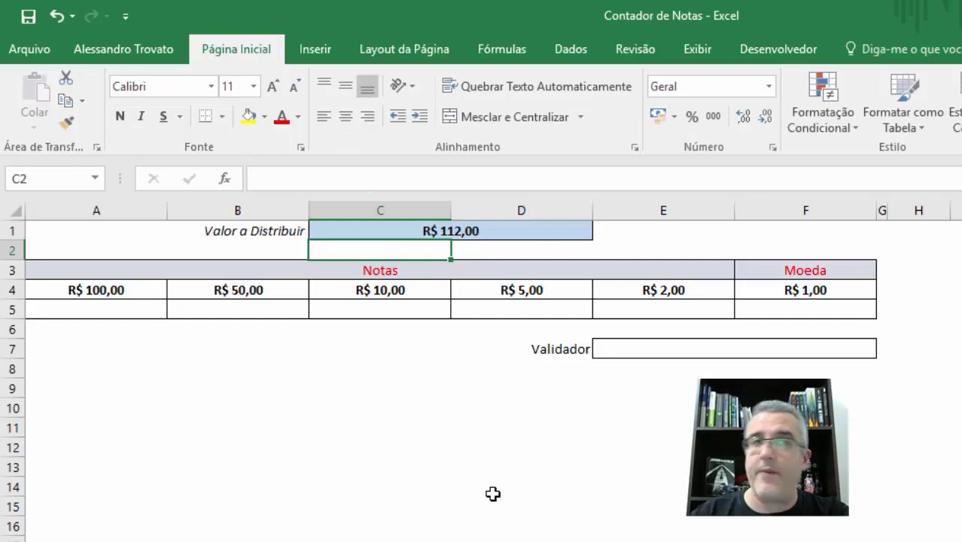
{"action": "left_click", "coordinate": [99, 306]}
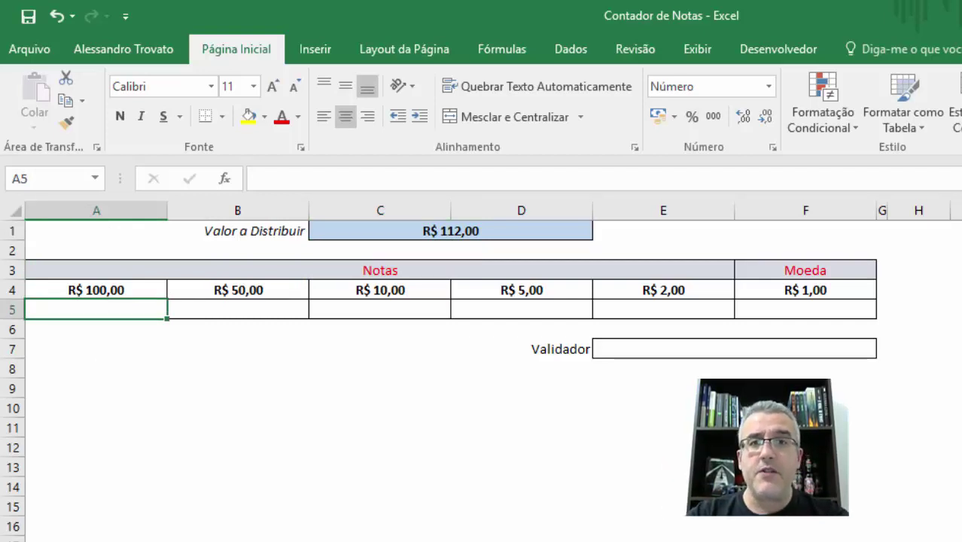
Step: Enter =INT(C1/A4) in A5 to count R$ 100 notes, giving 1
{"action": "type", "text": "="}
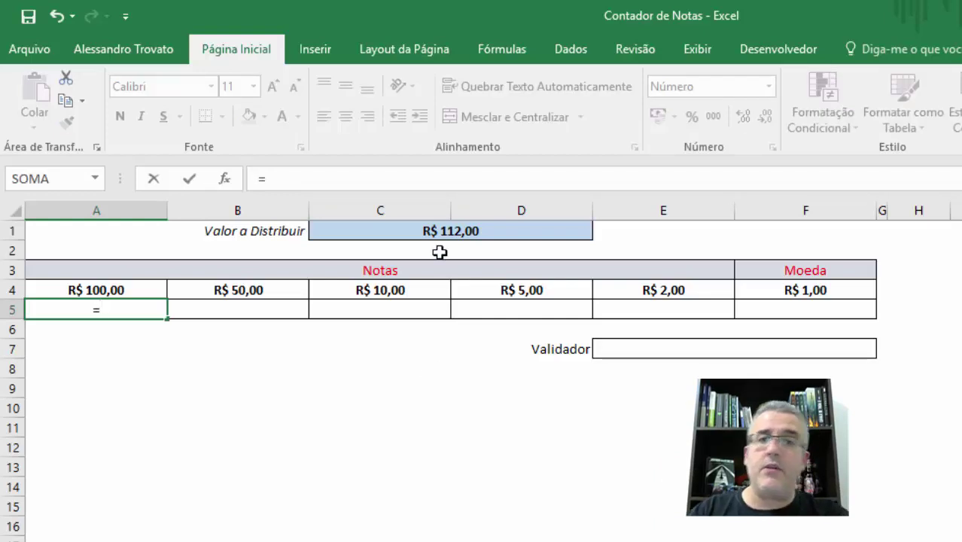
{"action": "left_click", "coordinate": [440, 232]}
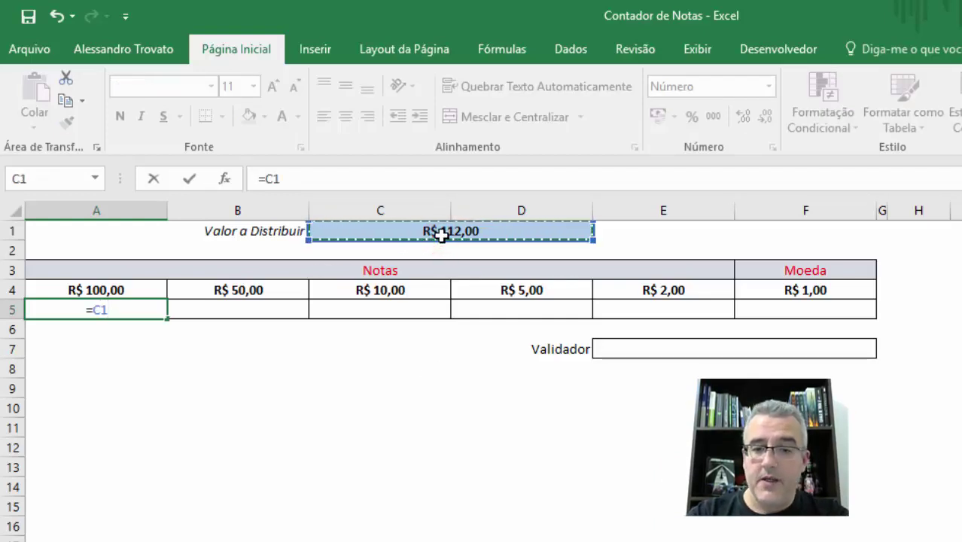
{"action": "key", "text": "BackSpace"}
{"action": "key", "text": "BackSpace"}
{"action": "type", "text": "int("}
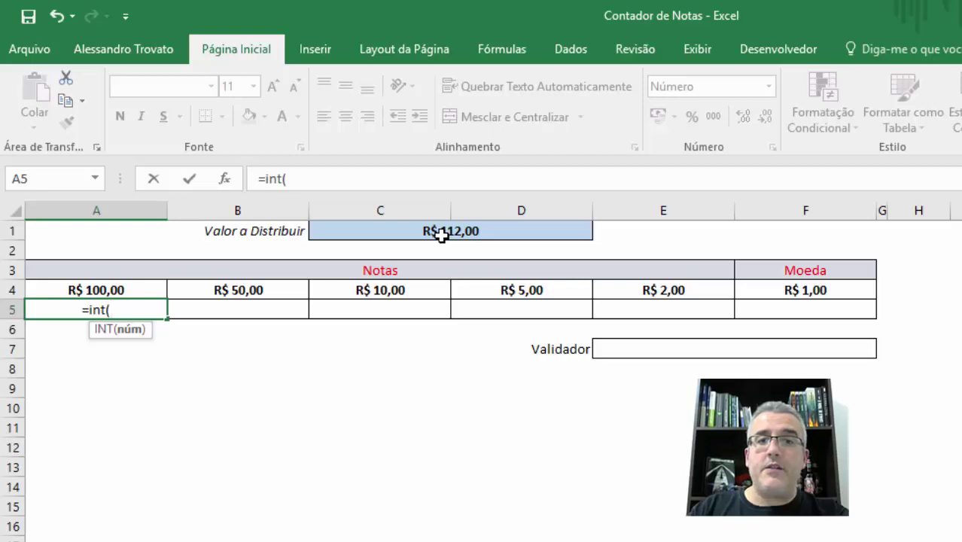
{"action": "left_click", "coordinate": [444, 231]}
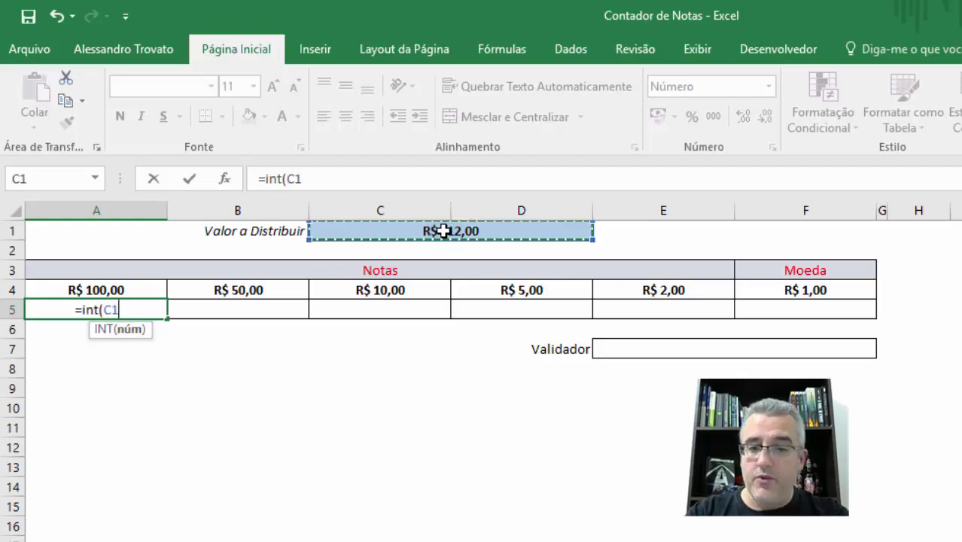
{"action": "type", "text": "*"}
{"action": "key", "text": "BackSpace"}
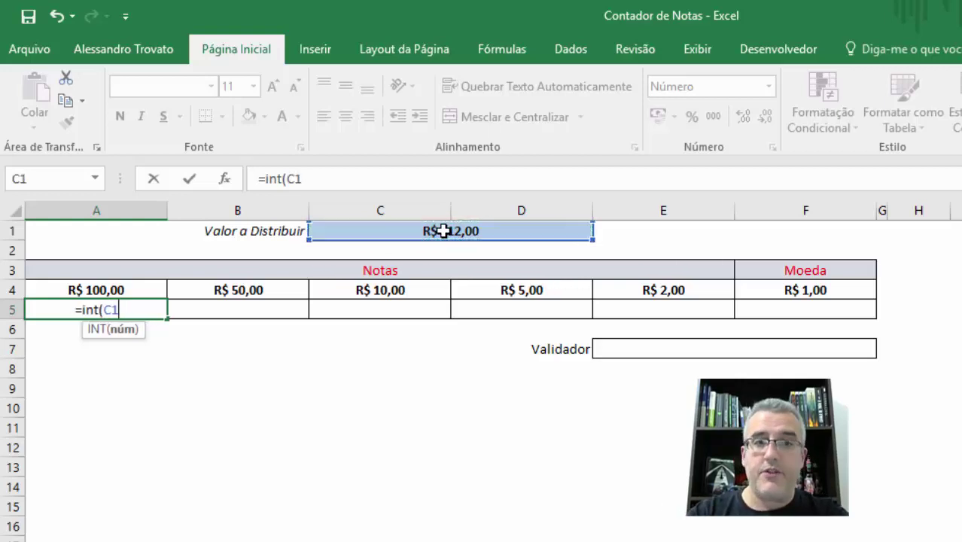
{"action": "type", "text": "/"}
{"action": "left_click", "coordinate": [138, 286]}
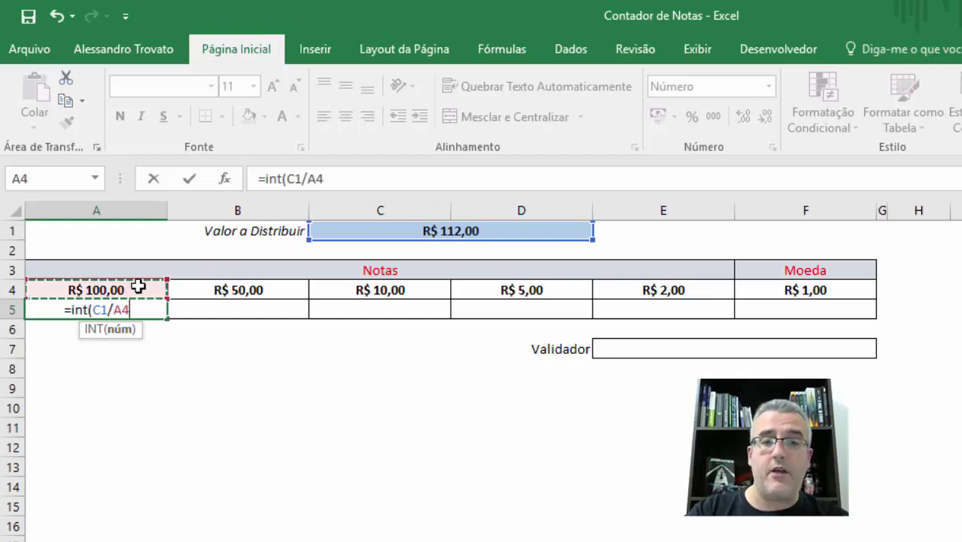
{"action": "key", "text": "Return"}
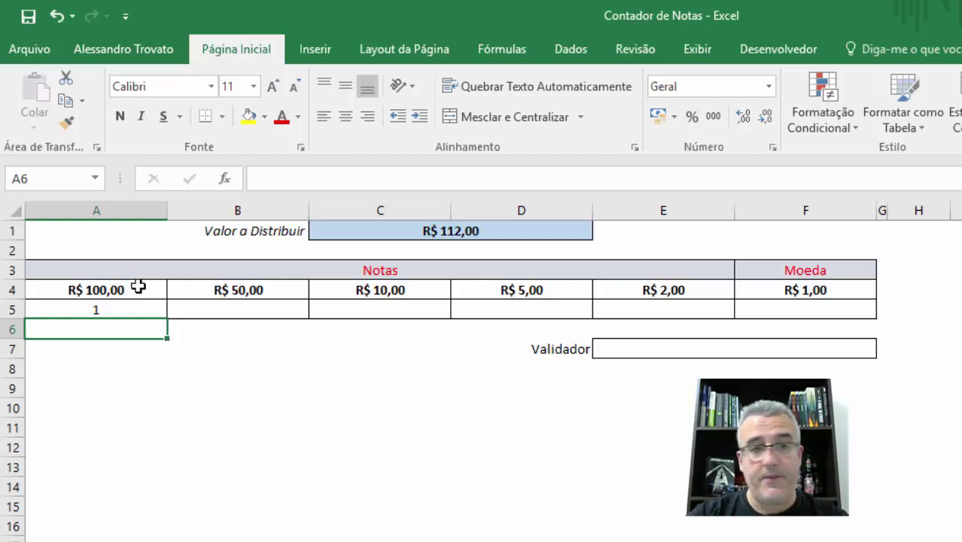
Step: Enter =A5*A4 in A9 as the R$ 100 note subtotal check
{"action": "key", "text": "Down"}
{"action": "key", "text": "Down"}
{"action": "key", "text": "Down"}
{"action": "type", "text": "="}
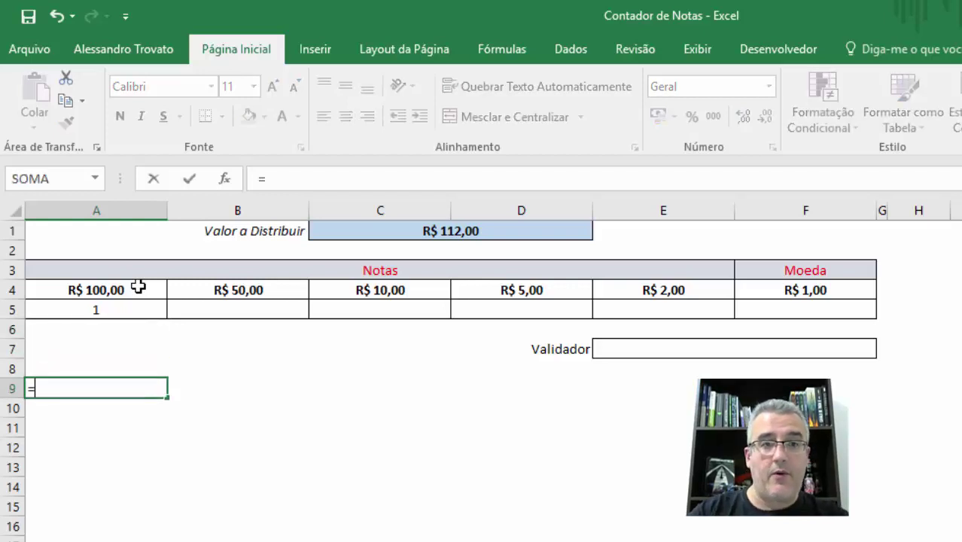
{"action": "key", "text": "Down"}
{"action": "key", "text": "Down"}
{"action": "key", "text": "Down"}
{"action": "key", "text": "Down"}
{"action": "key", "text": "Up"}
{"action": "key", "text": "Up"}
{"action": "key", "text": "Up"}
{"action": "key", "text": "Up"}
{"action": "key", "text": "Up"}
{"action": "key", "text": "Up"}
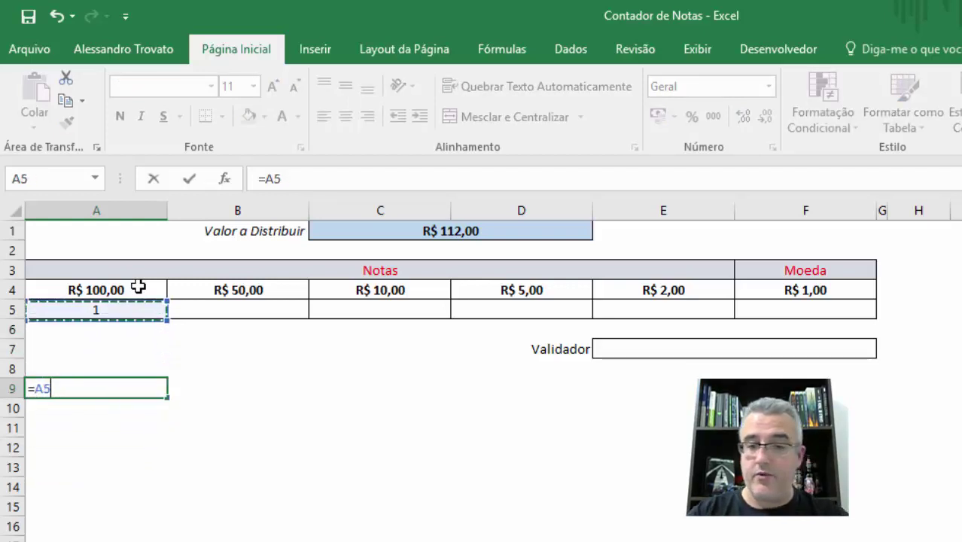
{"action": "type", "text": "*"}
{"action": "key", "text": "Up"}
{"action": "key", "text": "Up"}
{"action": "key", "text": "Up"}
{"action": "key", "text": "Up"}
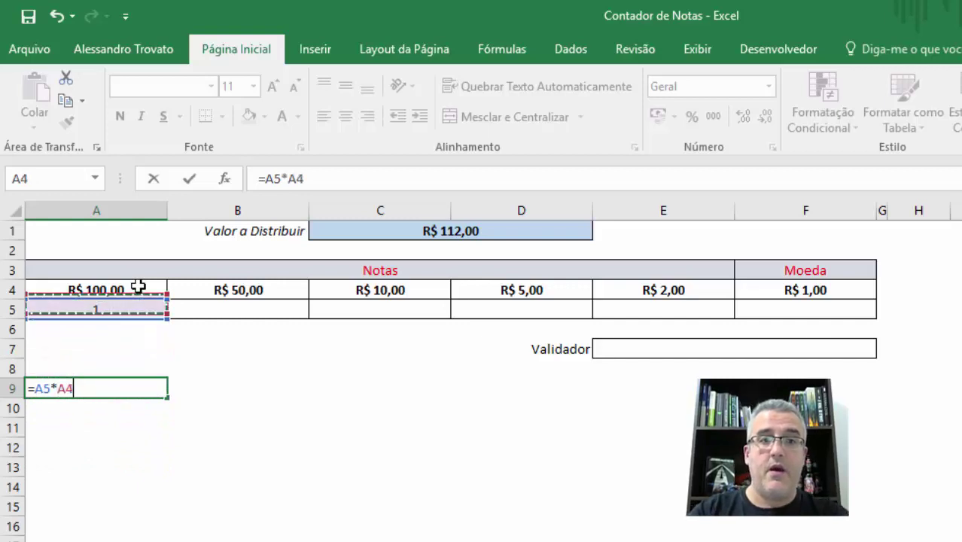
{"action": "key", "text": "Return"}
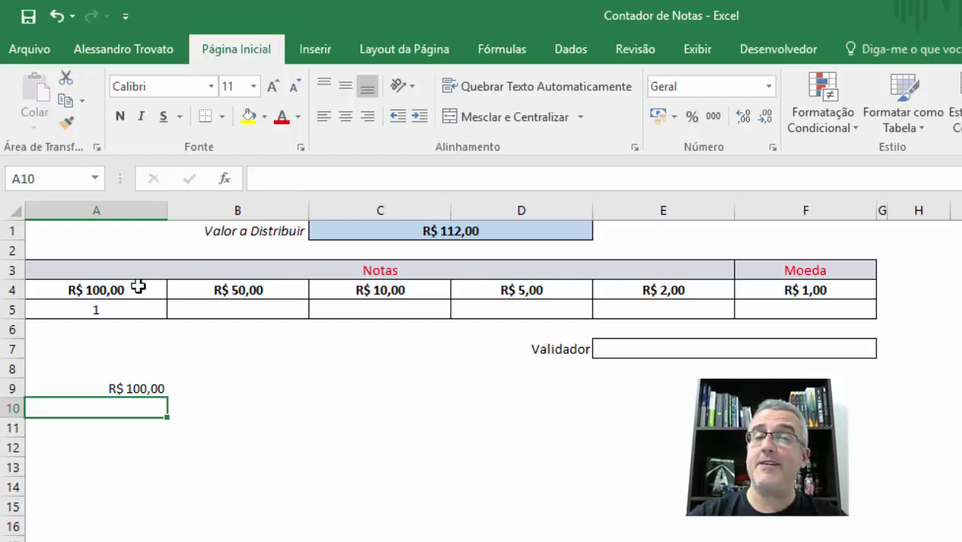
{"action": "left_click", "coordinate": [202, 308]}
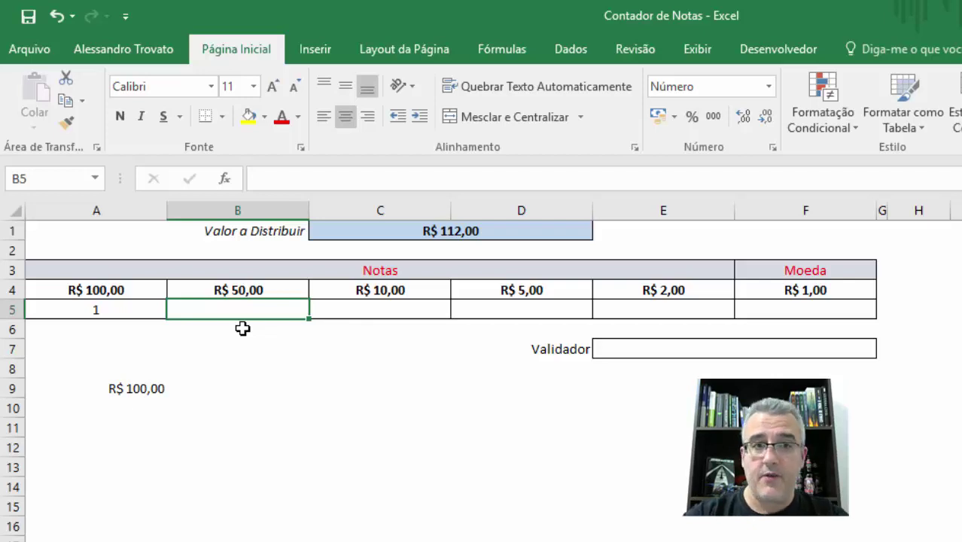
Step: Enter a first R$ 50 count formula =INT(C1/B4) in B5
{"action": "type", "text": "=int("}
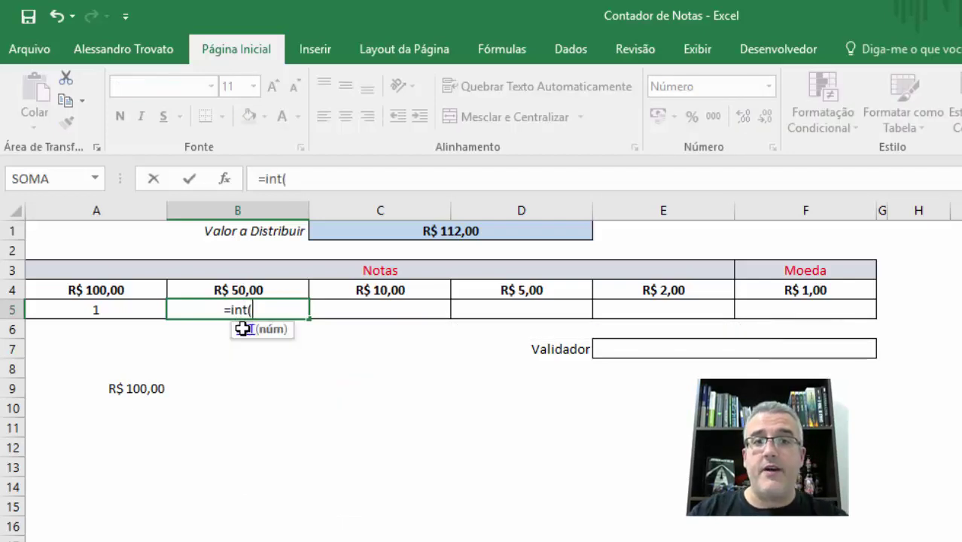
{"action": "left_click", "coordinate": [405, 233]}
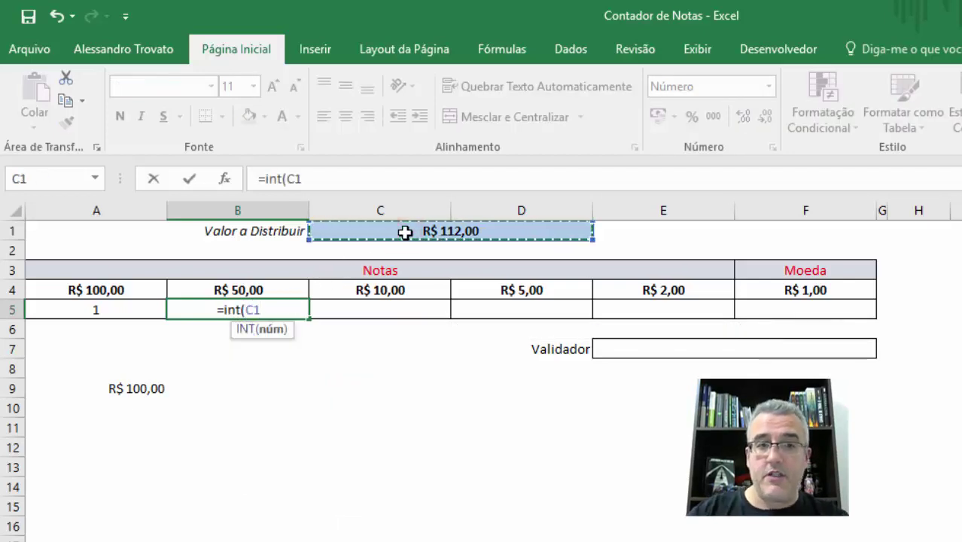
{"action": "type", "text": "/"}
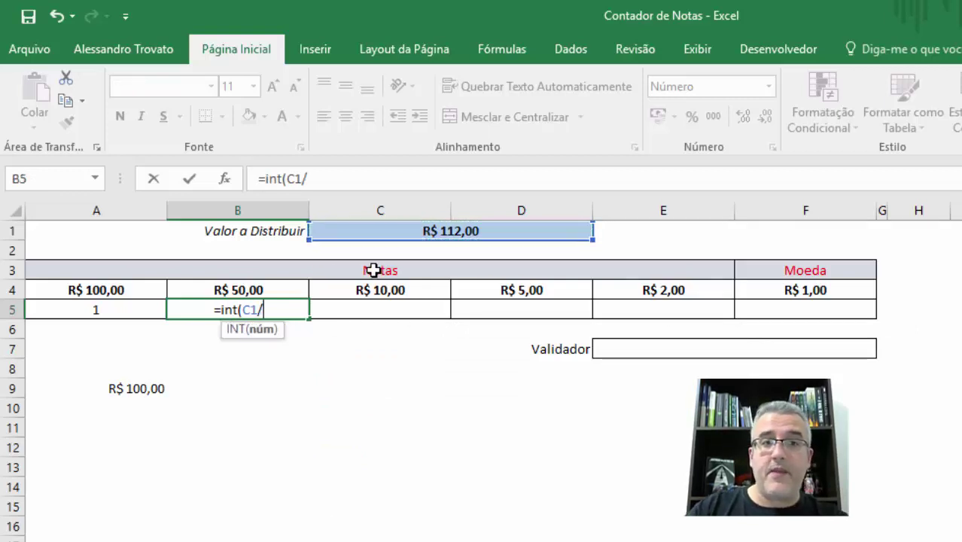
{"action": "left_click", "coordinate": [306, 288]}
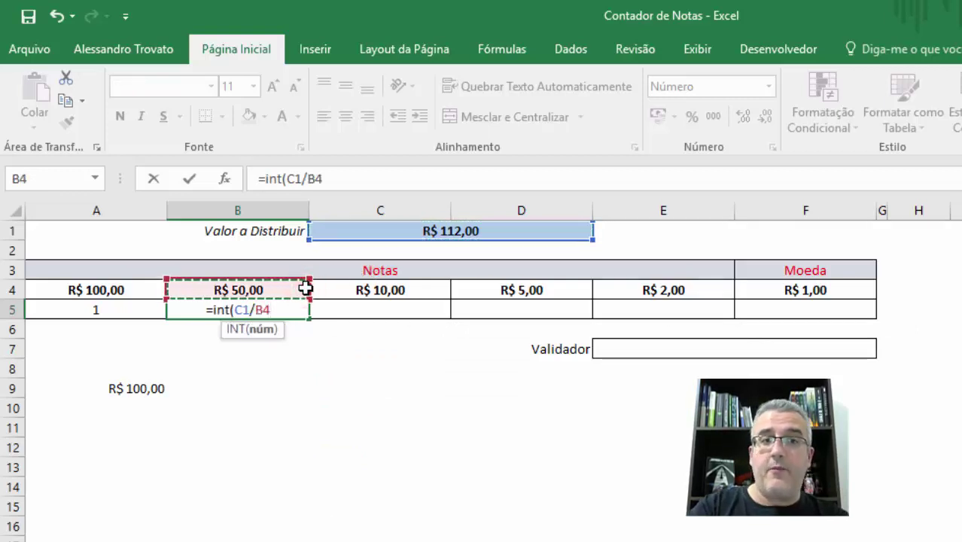
{"action": "key", "text": "Return"}
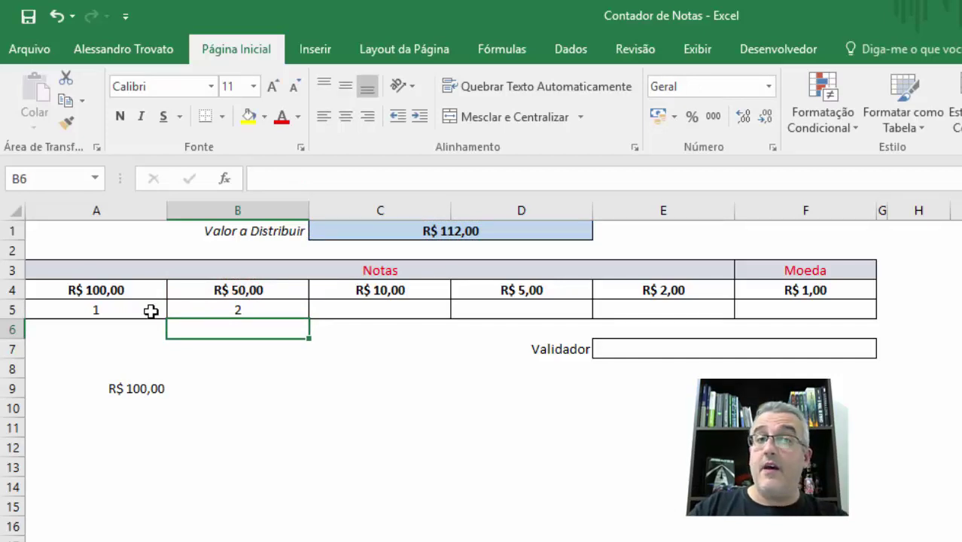
Step: Rewrite B5 to subtract the R$ 100 notes (A5*A4) from C1 inside INT
{"action": "left_click", "coordinate": [211, 310]}
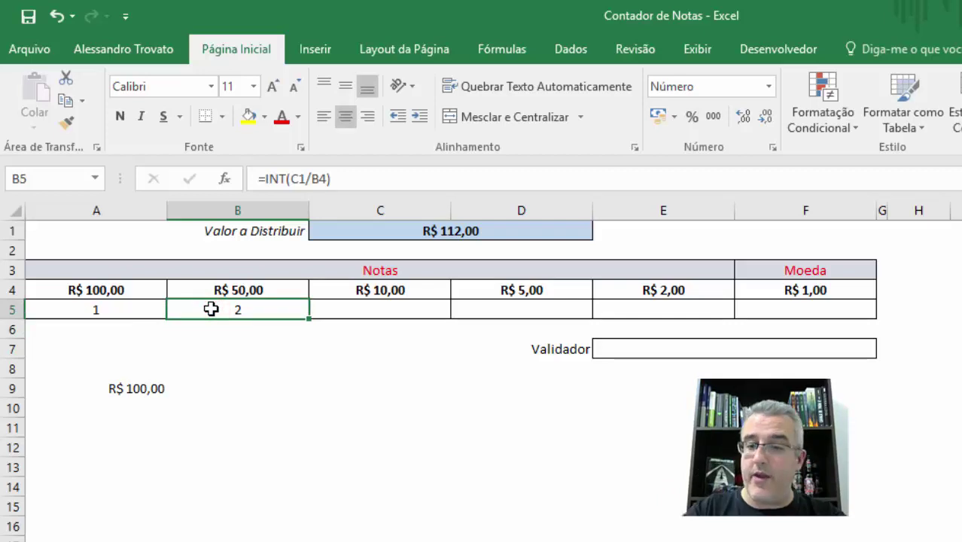
{"action": "key", "text": "Delete"}
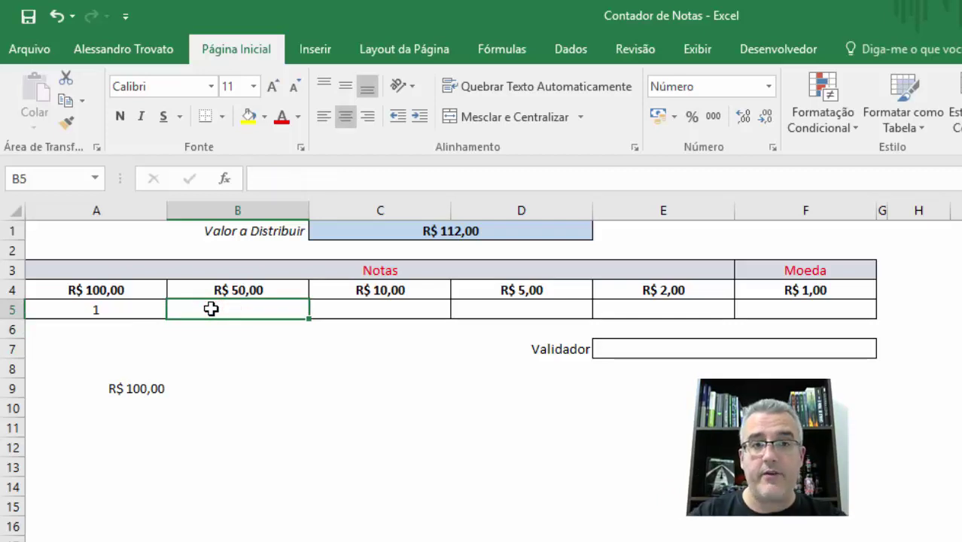
{"action": "type", "text": "="}
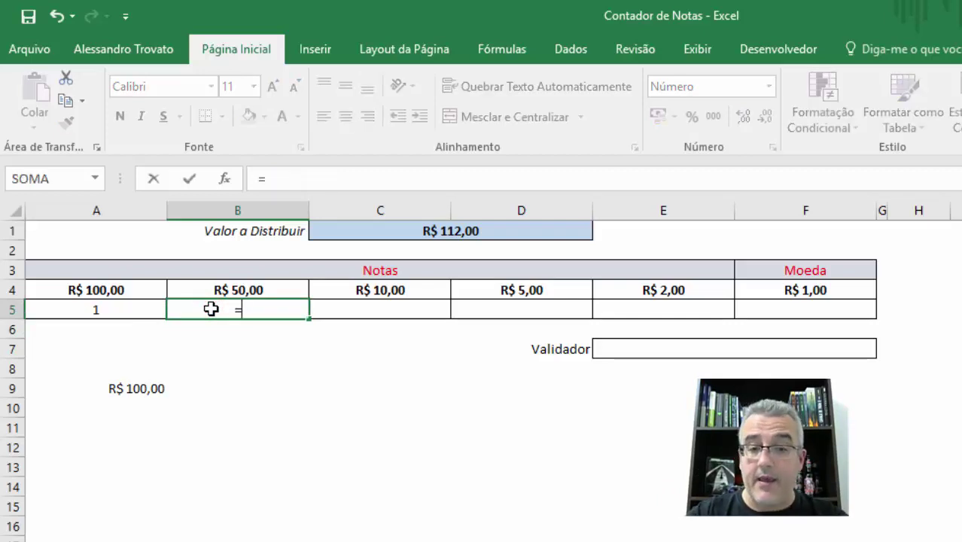
{"action": "type", "text": "int("}
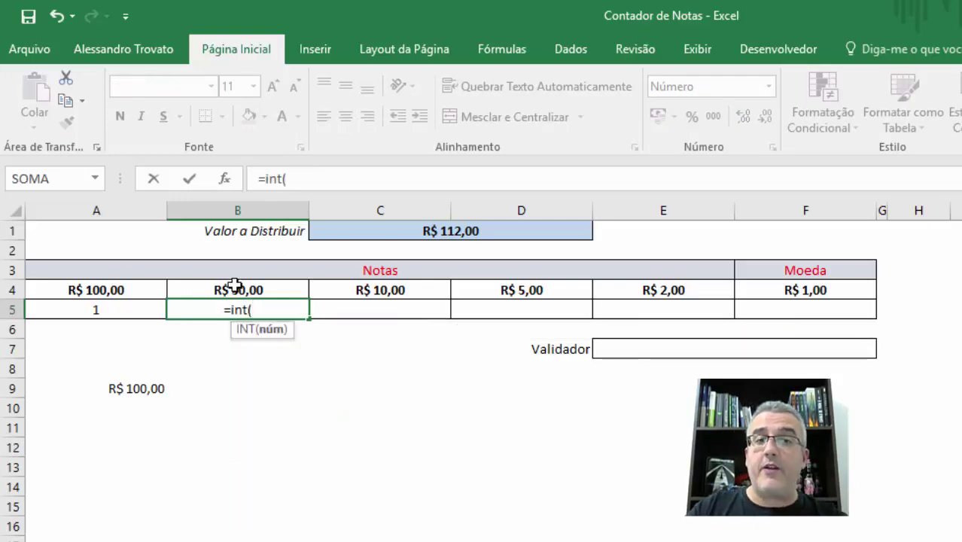
{"action": "left_click", "coordinate": [416, 233]}
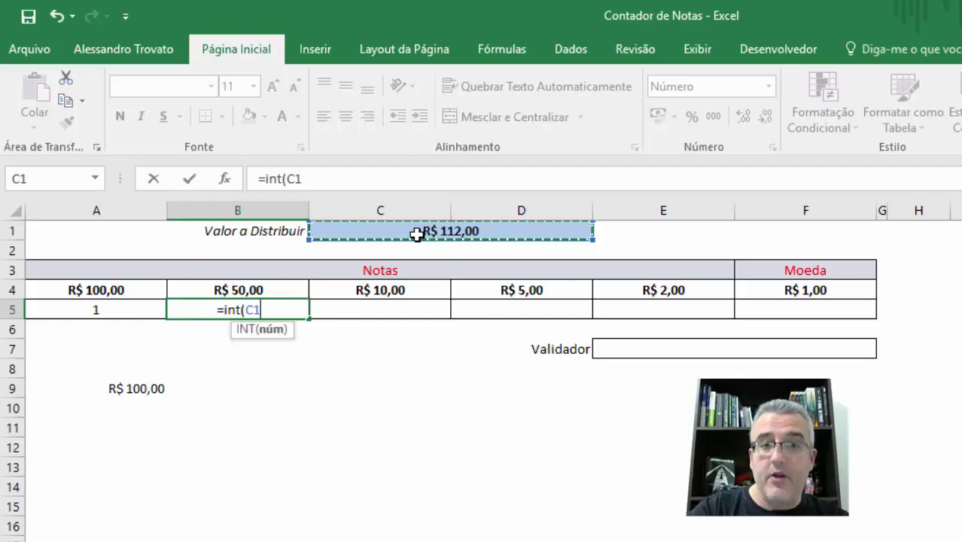
{"action": "type", "text": "-("}
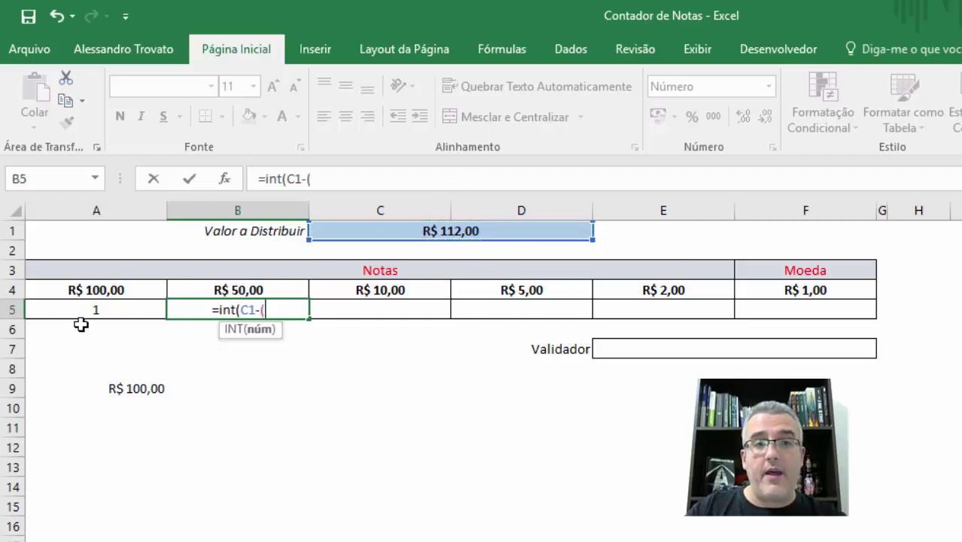
{"action": "left_click", "coordinate": [97, 307]}
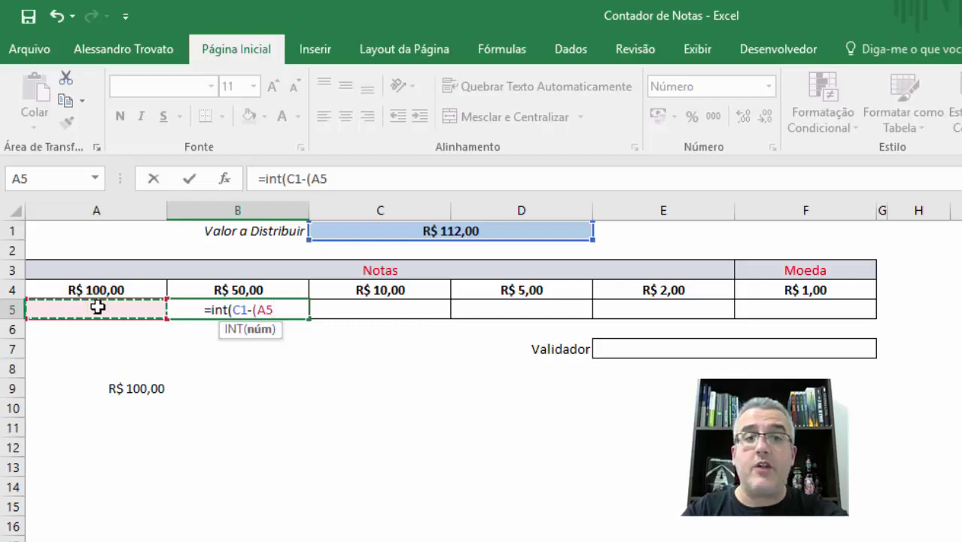
{"action": "type", "text": "*"}
{"action": "left_click", "coordinate": [105, 289]}
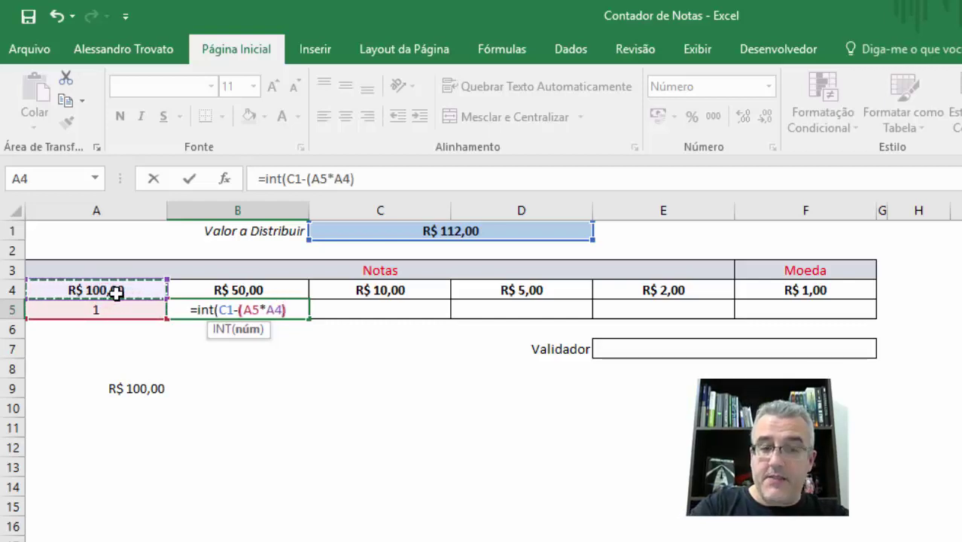
{"action": "type", "text": "))"}
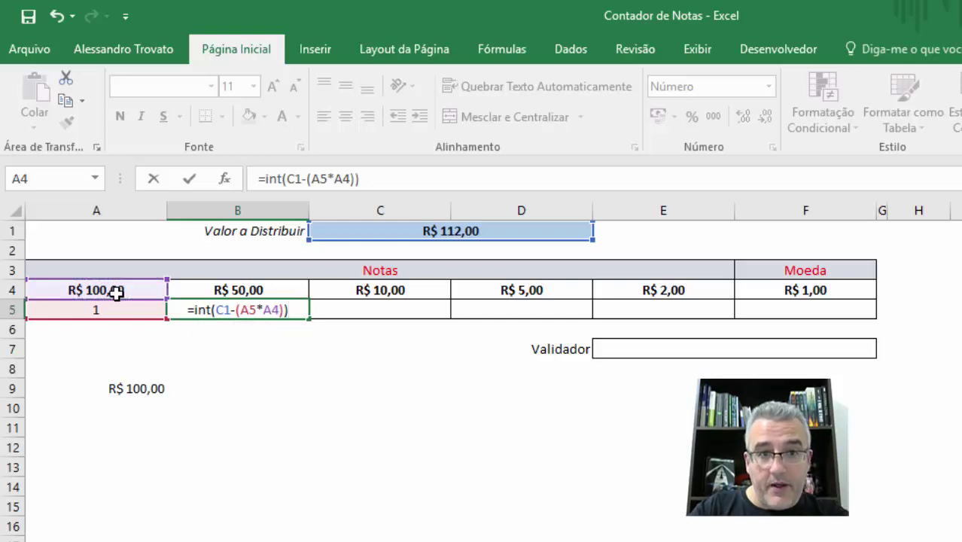
{"action": "key", "text": "ctrl+Return"}
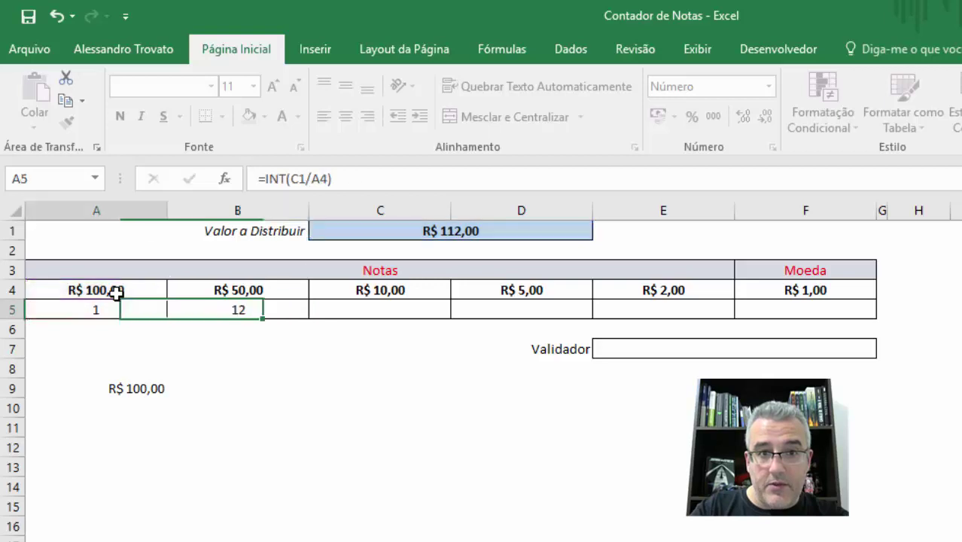
Step: Add the /B4 division so B5 reads =INT((C1-(A5*A4))/B4), giving 0
{"action": "key", "text": "F2"}
{"action": "key", "text": "Left"}
{"action": "key", "text": "Left"}
{"action": "key", "text": "Left"}
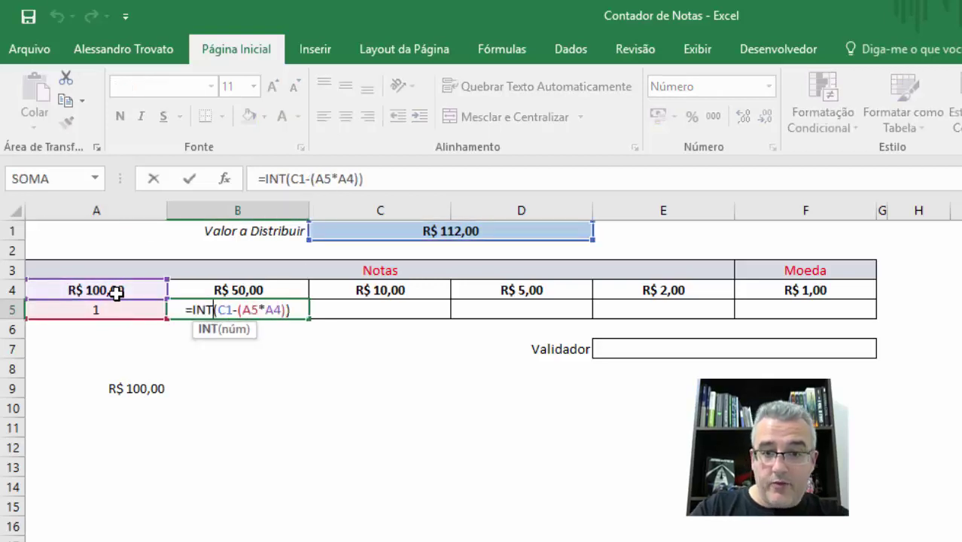
{"action": "type", "text": "("}
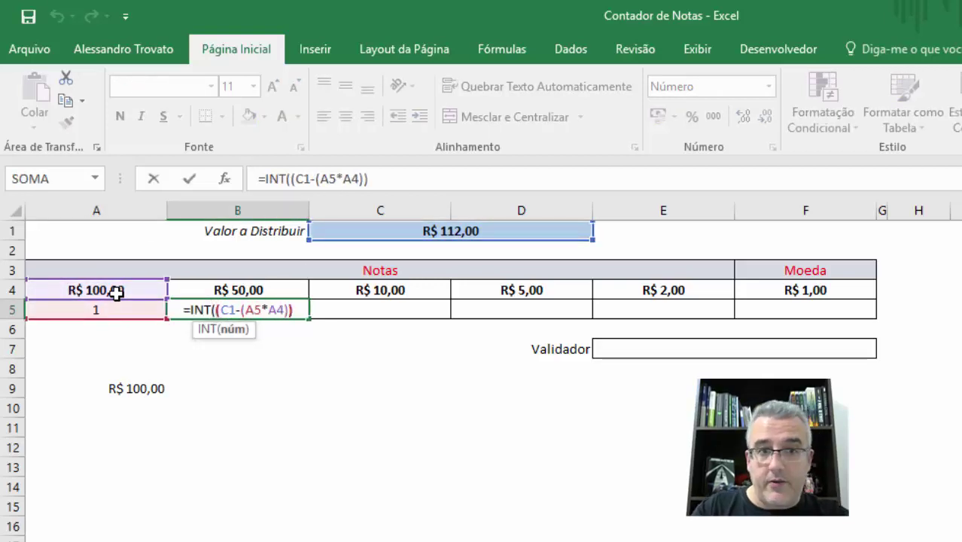
{"action": "type", "text": "/"}
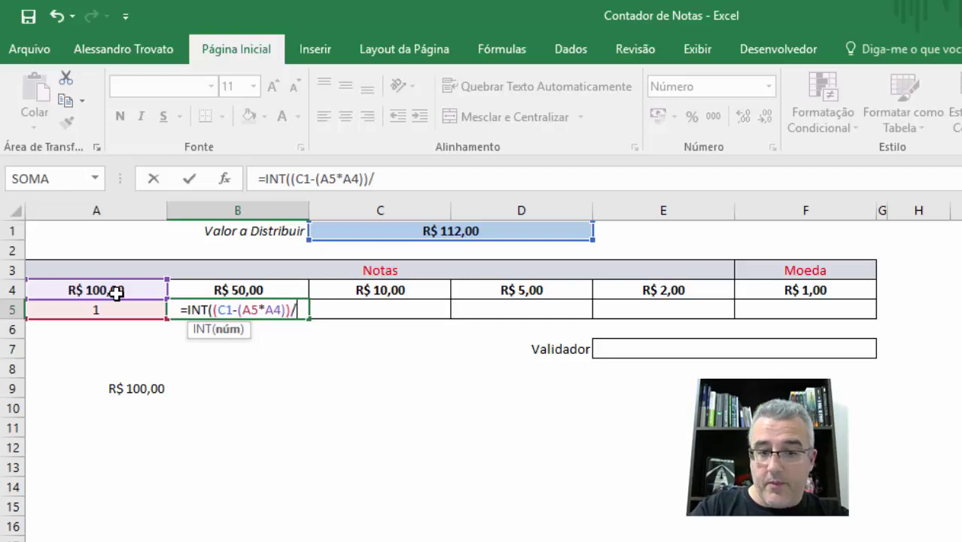
{"action": "type", "text": "b4"}
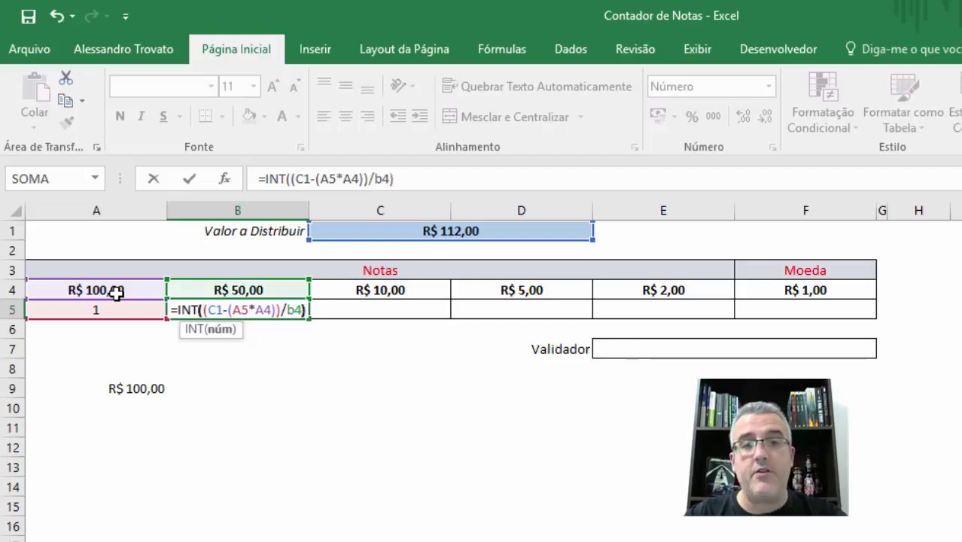
{"action": "key", "text": "Return"}
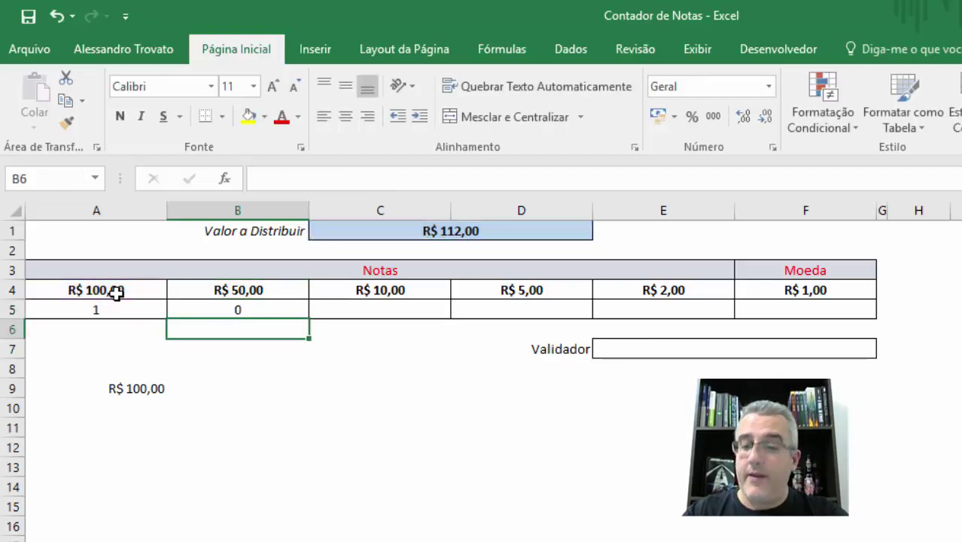
Step: Review the remainder part of the B5 formula =INT((C1-(A5*A4))/B4) and re-enter it
{"action": "key", "text": "Up"}
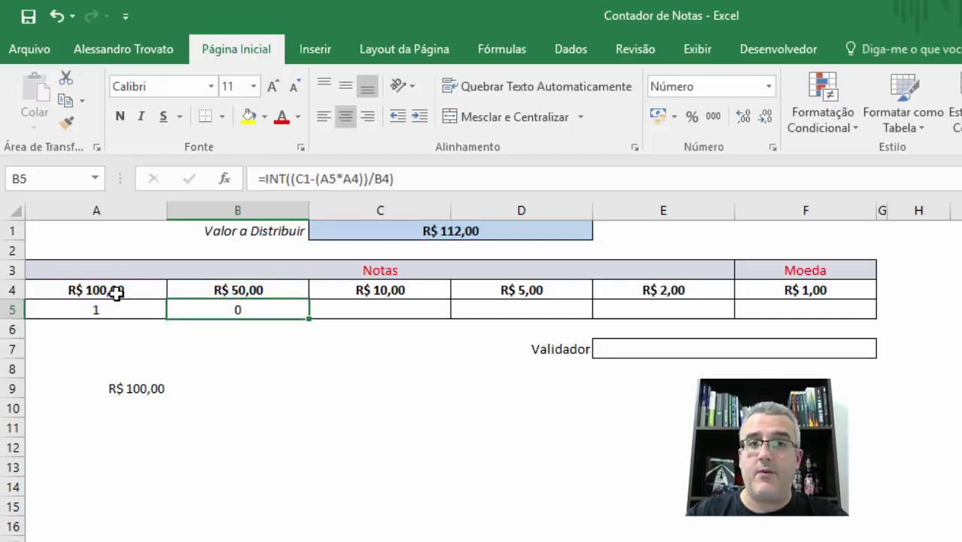
{"action": "key", "text": "F2"}
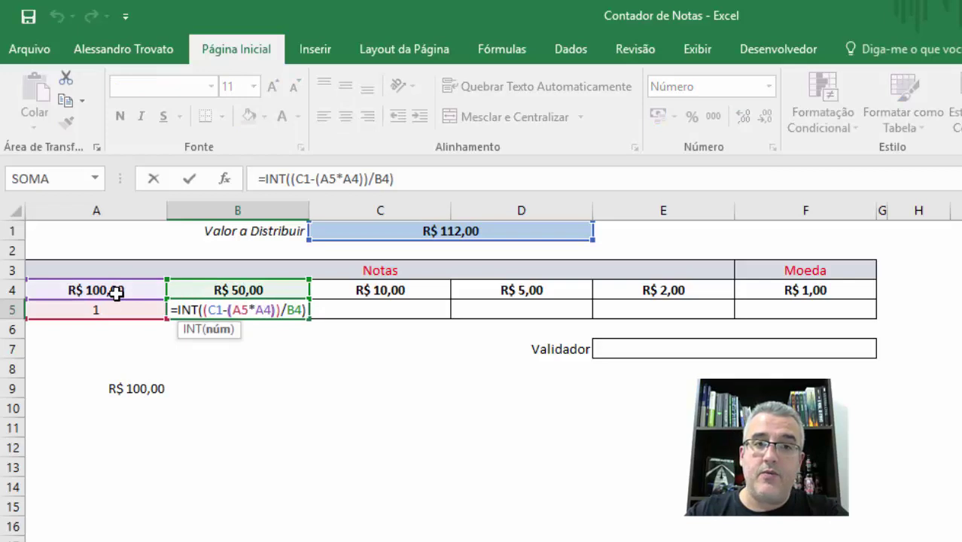
{"action": "key", "text": "shift+Right"}
{"action": "key", "text": "shift+Right"}
{"action": "key", "text": "shift+Right"}
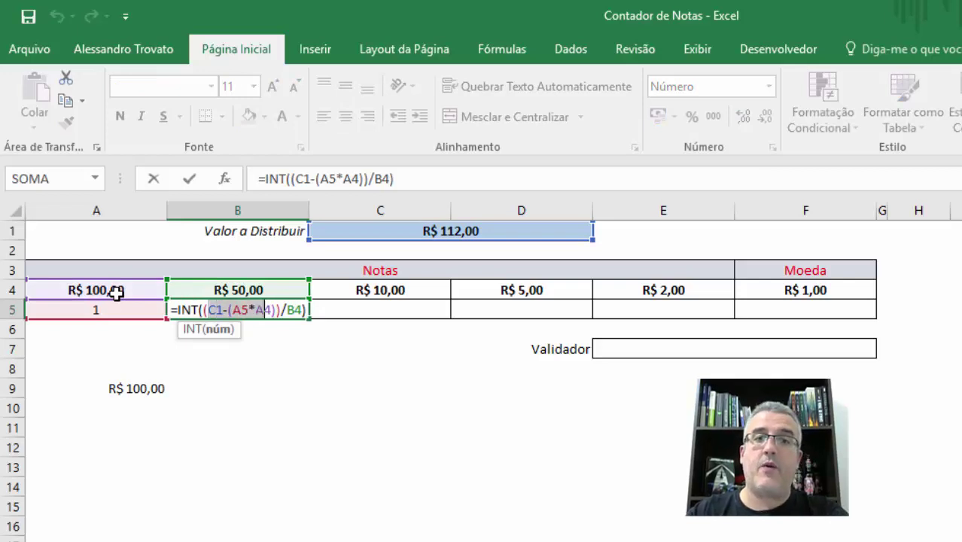
{"action": "key", "text": "shift+Right"}
{"action": "key", "text": "shift+Right"}
{"action": "key", "text": "shift+Right"}
{"action": "key", "text": "shift+Left"}
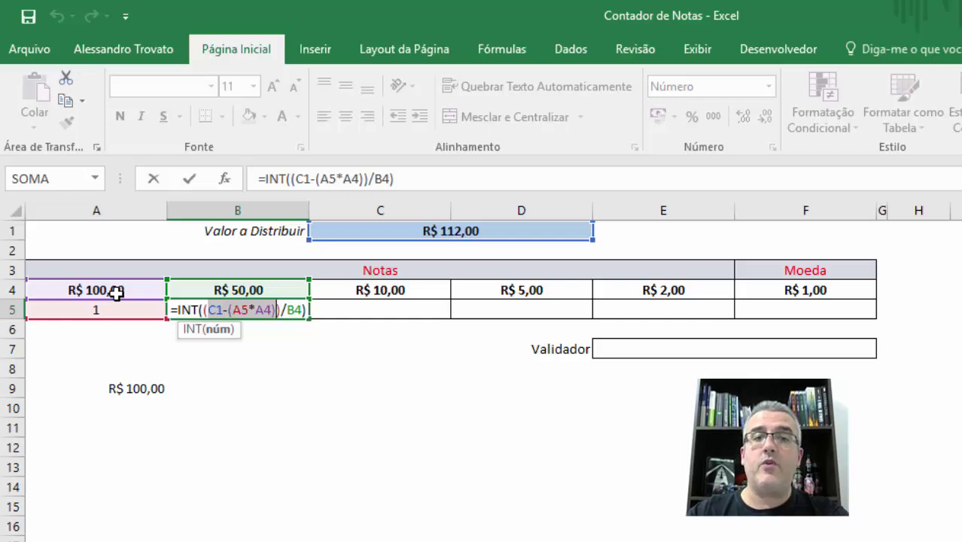
{"action": "key", "text": "shift+Right"}
{"action": "key", "text": "shift+Right"}
{"action": "key", "text": "shift+Right"}
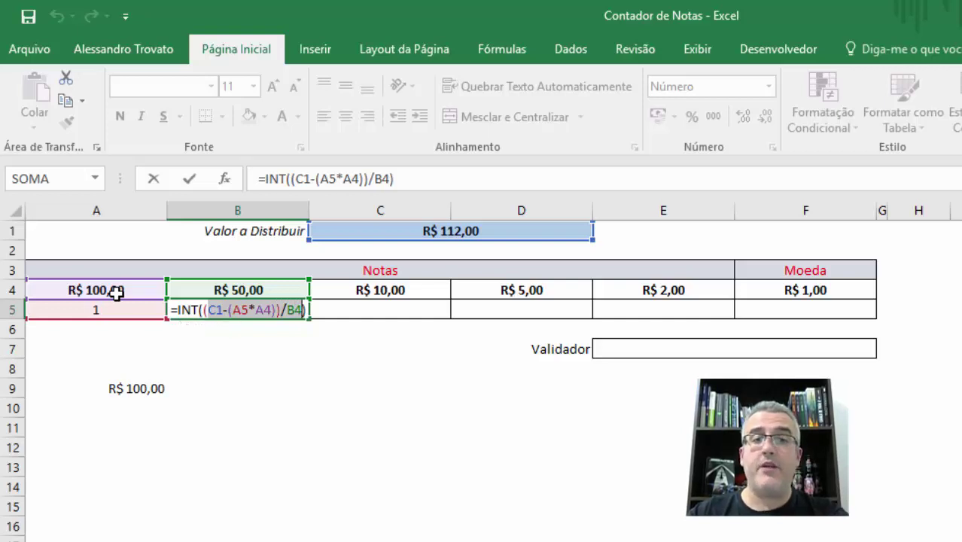
{"action": "key", "text": "ctrl+Return"}
{"action": "key", "text": "Down"}
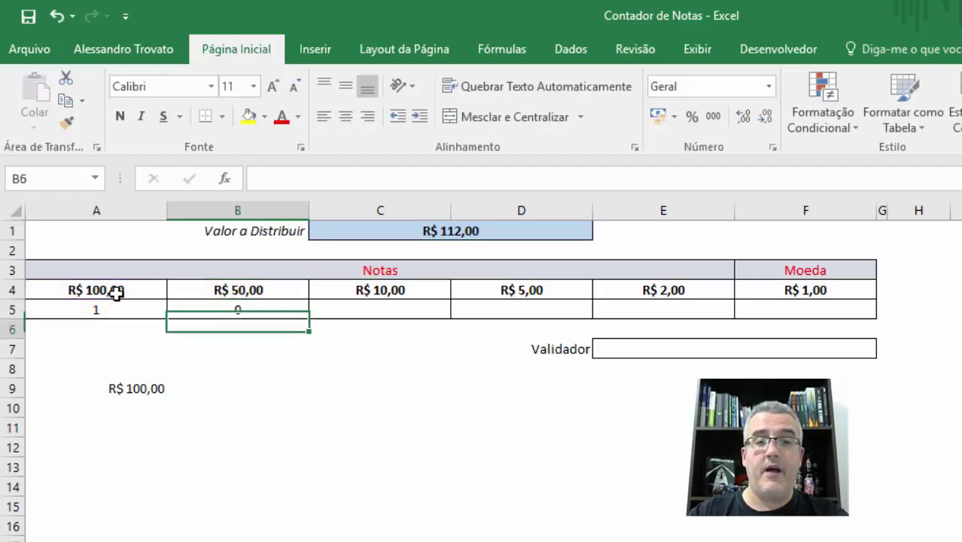
{"action": "key", "text": "Down"}
{"action": "key", "text": "Down"}
{"action": "key", "text": "Down"}
Step: Copy the A9 subtotal formula into B9 for the R$ 50 notes
{"action": "key", "text": "Left"}
{"action": "key", "text": "ctrl+c"}
{"action": "key", "text": "Right"}
{"action": "key", "text": "ctrl+v"}
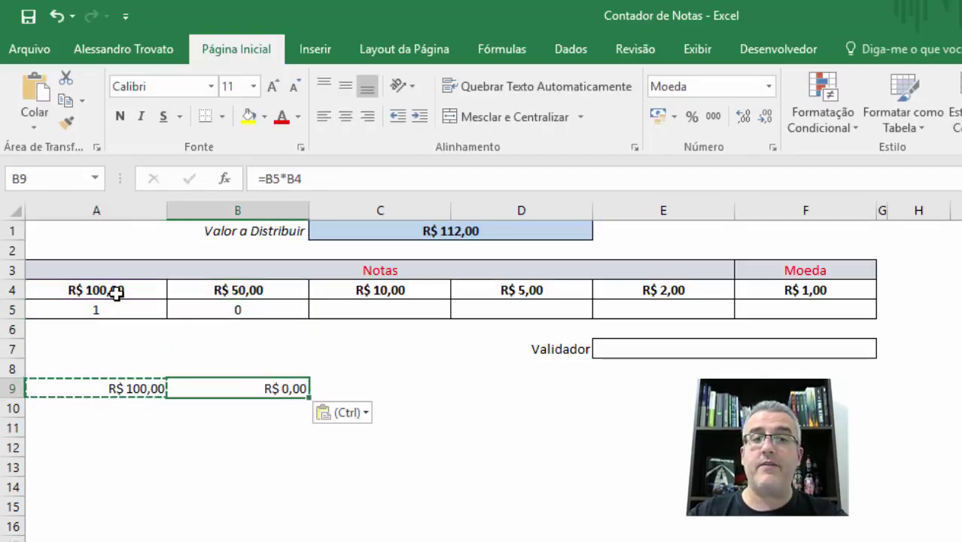
{"action": "key", "text": "Escape"}
{"action": "key", "text": "Up"}
{"action": "key", "text": "Down"}
{"action": "key", "text": "Down"}
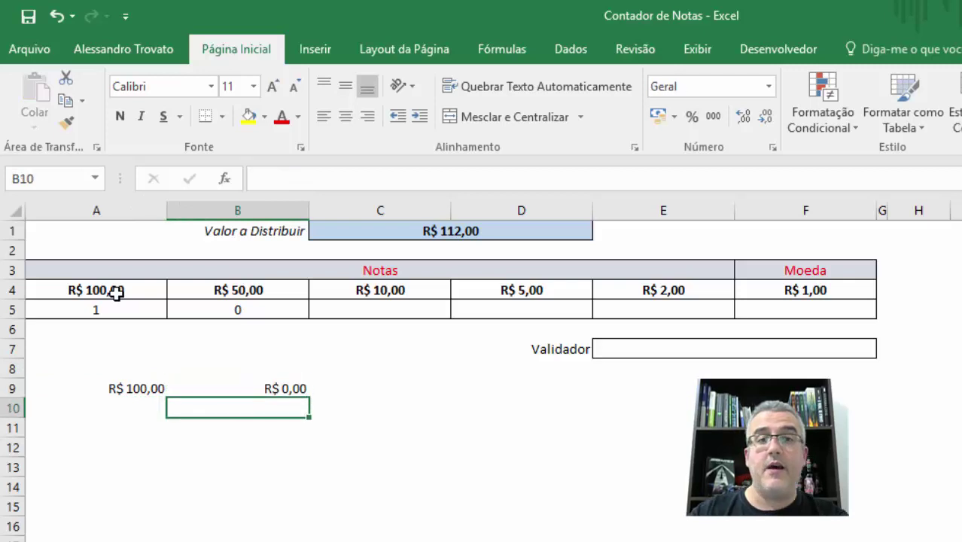
{"action": "key", "text": "Up"}
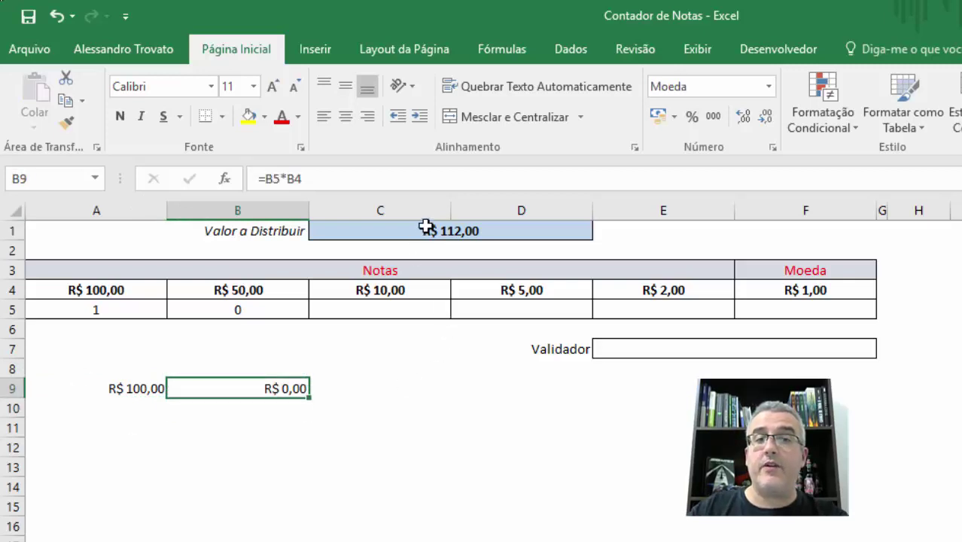
Step: Change the amount in C1 to 155 and check the A5 and B5 counts
{"action": "left_click", "coordinate": [426, 227]}
{"action": "type", "text": "1"}
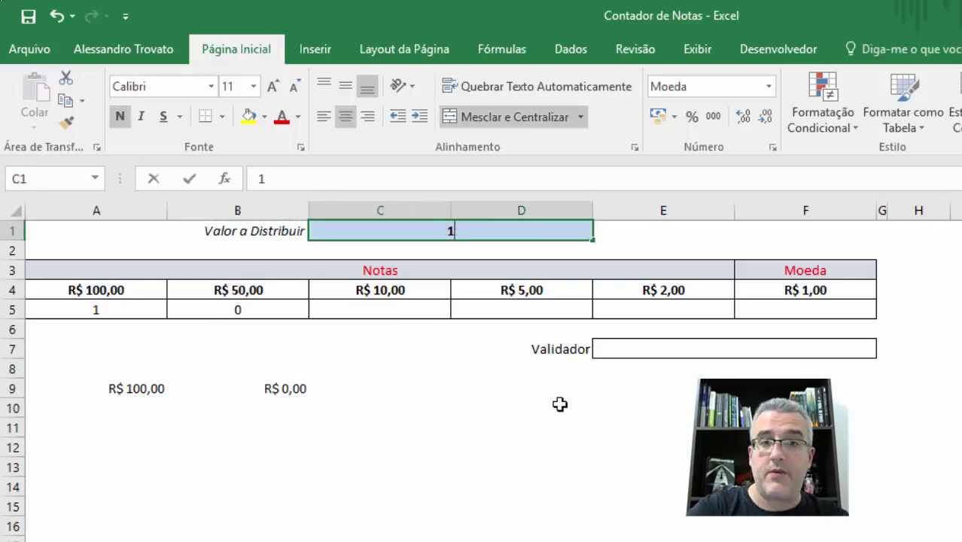
{"action": "type", "text": "55"}
{"action": "key", "text": "Return"}
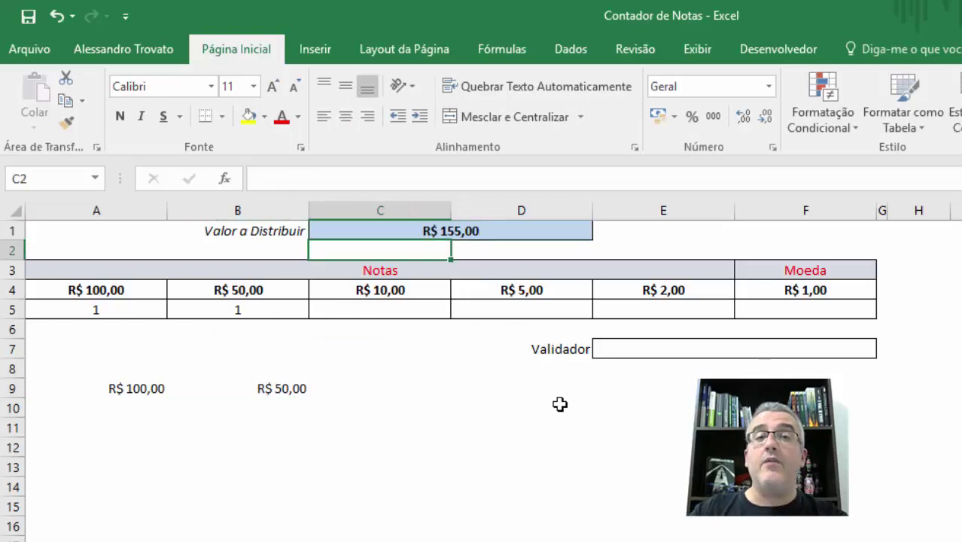
{"action": "right_click", "coordinate": [560, 404]}
{"action": "key", "text": "Escape"}
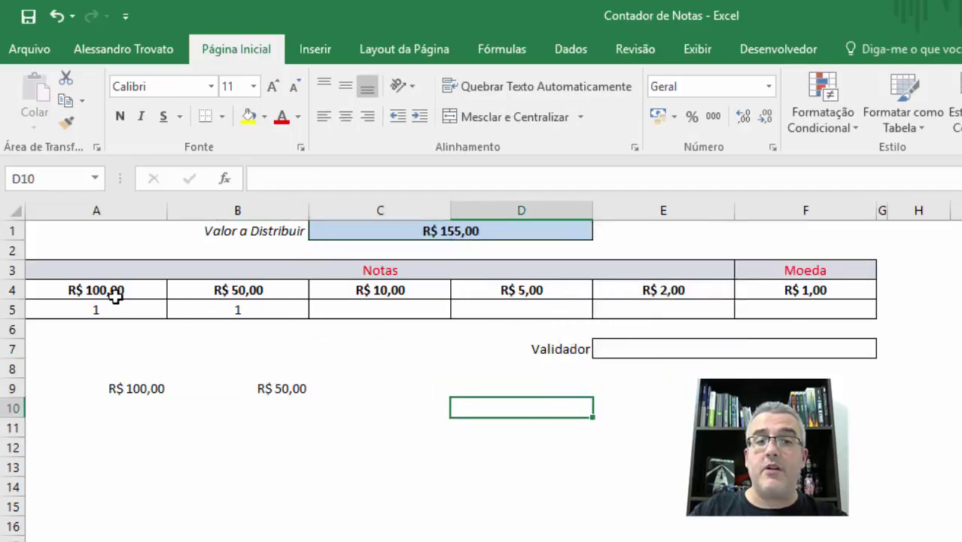
{"action": "left_click", "coordinate": [104, 305]}
{"action": "left_click", "coordinate": [194, 309]}
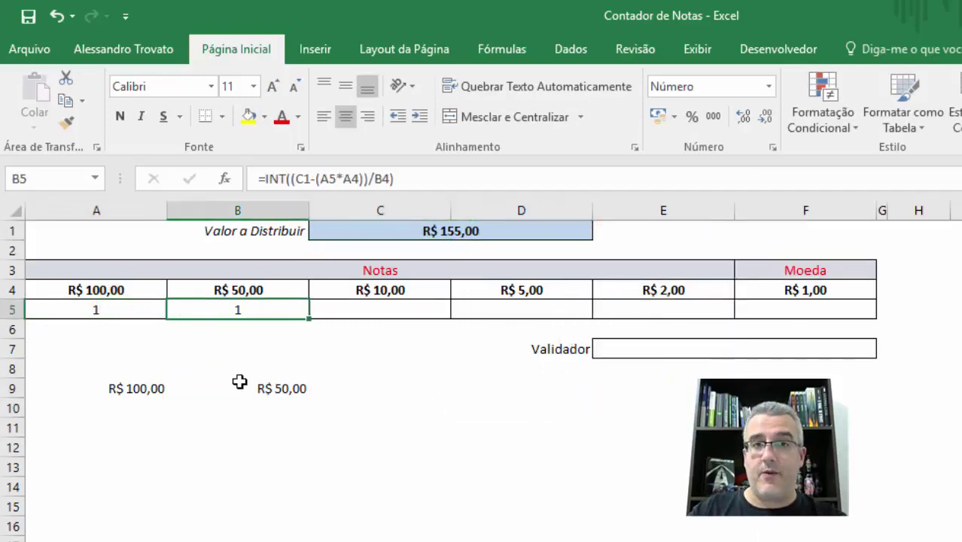
{"action": "left_click", "coordinate": [360, 308]}
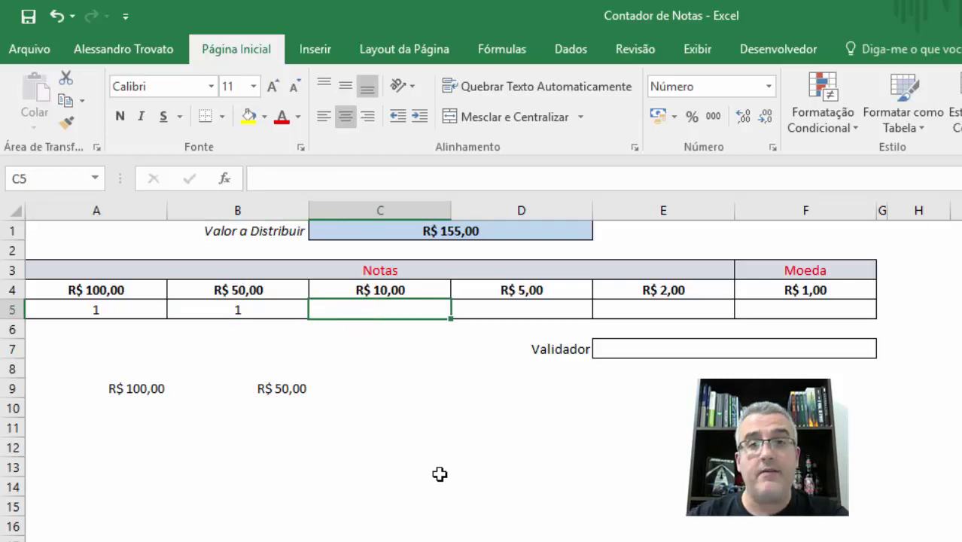
Step: Enter =C1-SOMARPRODUTO(A4:B4;A5:B5) in C5, showing the remaining 5
{"action": "type", "text": "="}
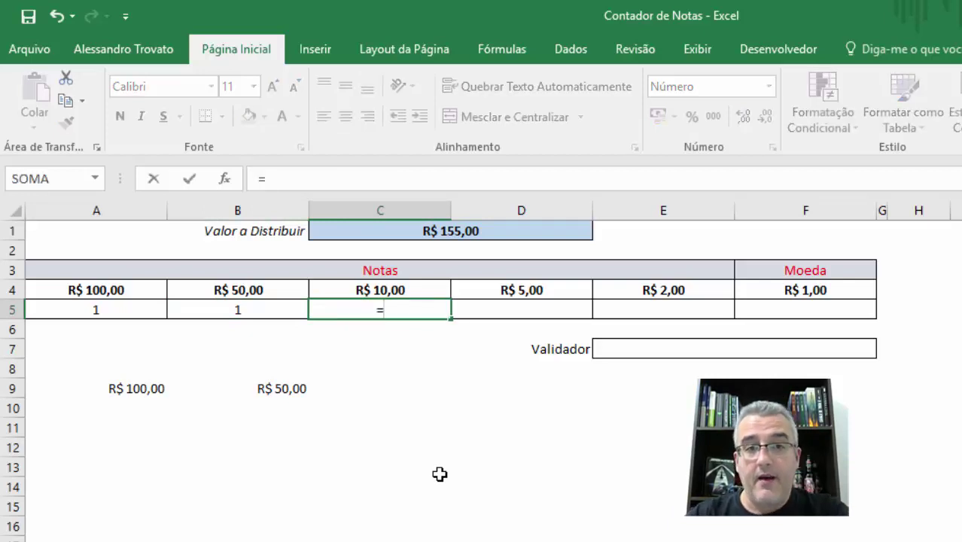
{"action": "left_click", "coordinate": [464, 232]}
{"action": "type", "text": "-"}
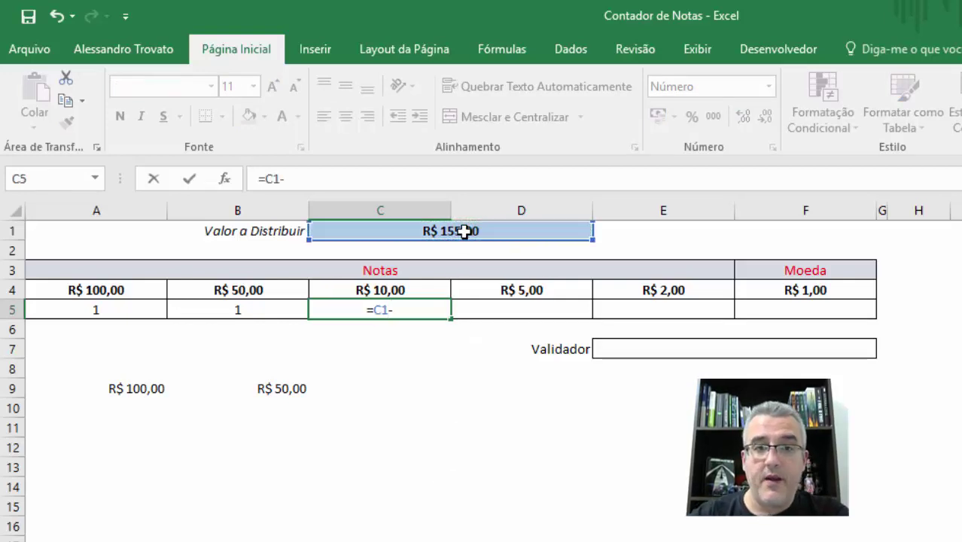
{"action": "type", "text": "somar"}
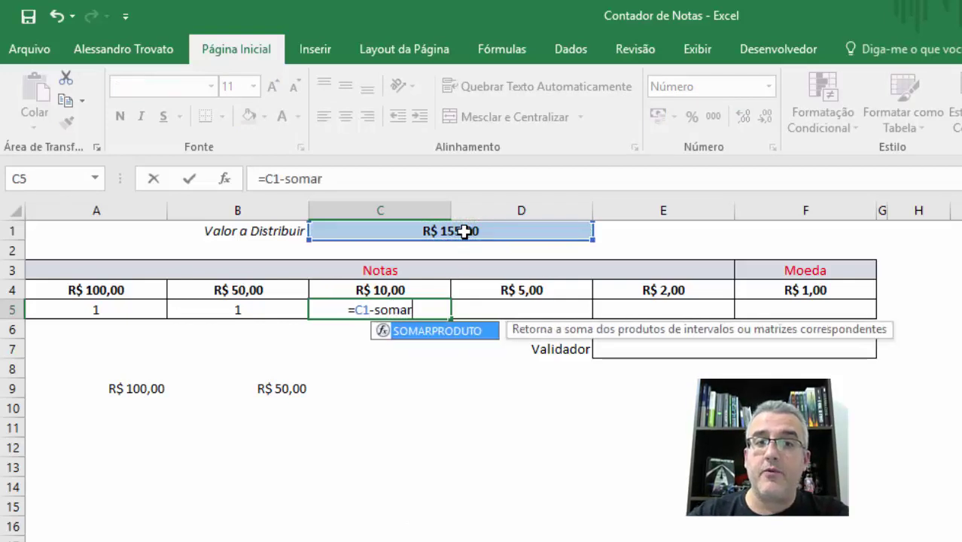
{"action": "type", "text": "produto("}
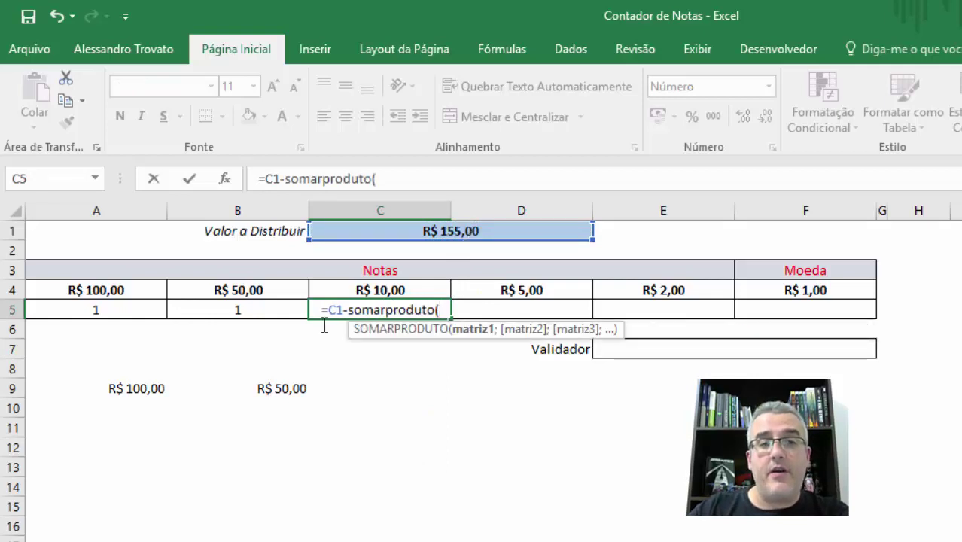
{"action": "left_click_drag", "start_coordinate": [129, 290], "coordinate": [201, 294]}
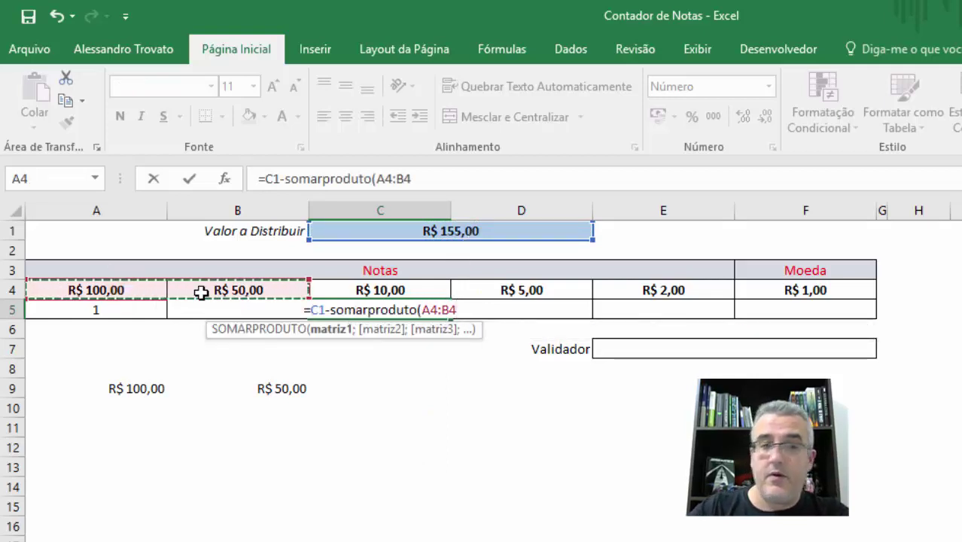
{"action": "type", "text": ";"}
{"action": "left_click_drag", "start_coordinate": [83, 310], "coordinate": [188, 305]}
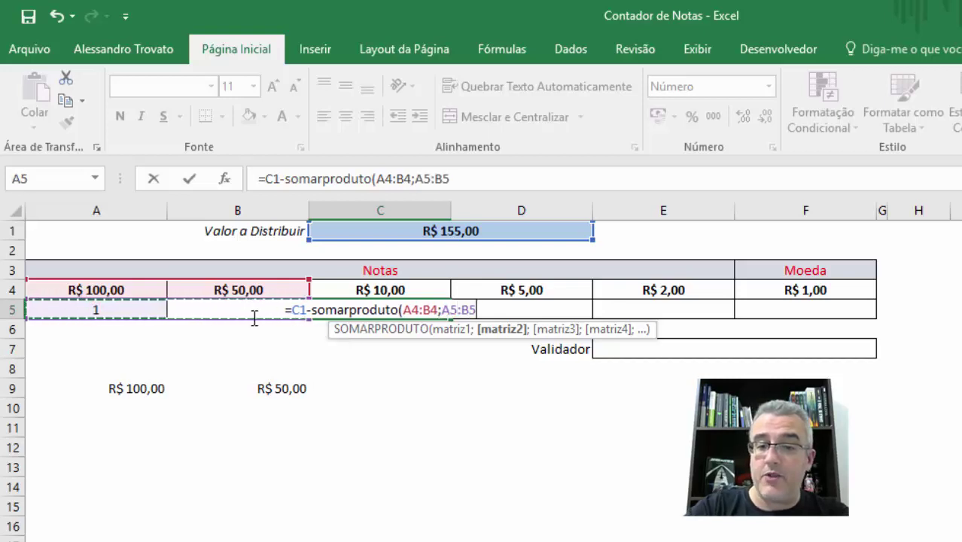
{"action": "type", "text": ")"}
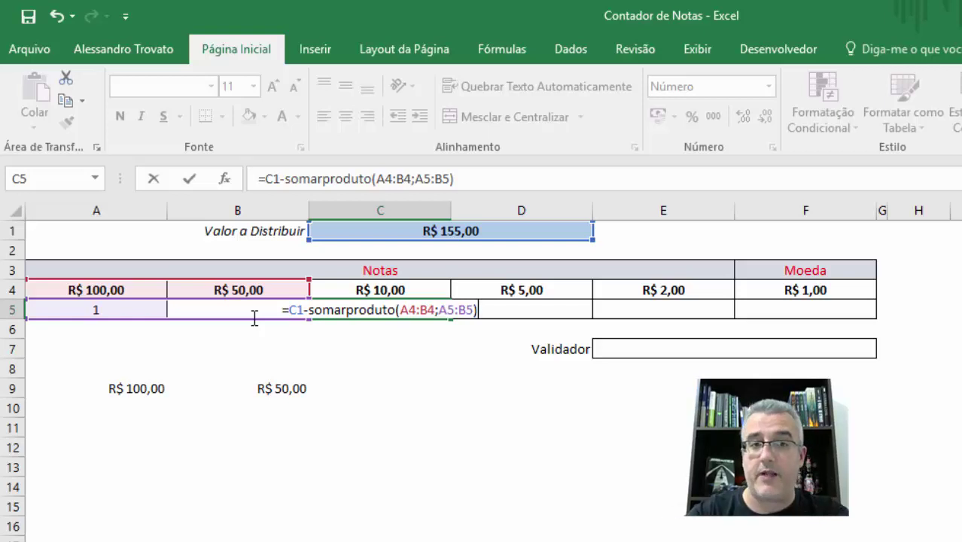
{"action": "key", "text": "Return"}
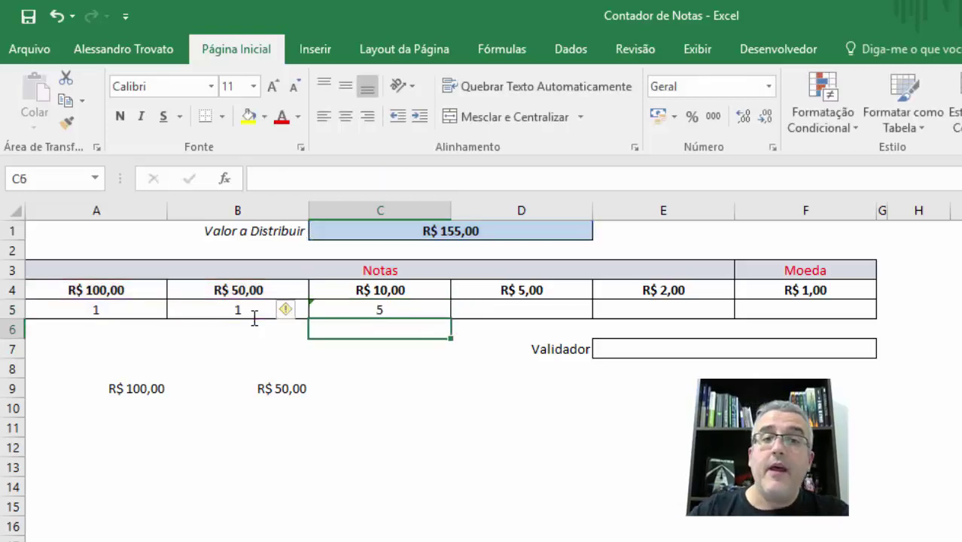
{"action": "key", "text": "Up"}
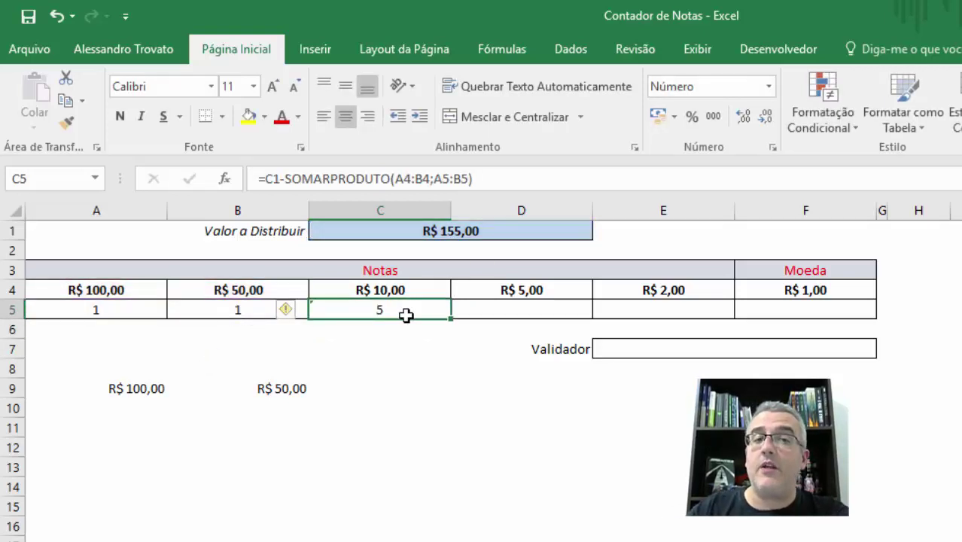
Step: Wrap the C5 remainder in parentheses and divide it by the R$ 10 value in C4
{"action": "double_click", "coordinate": [406, 315]}
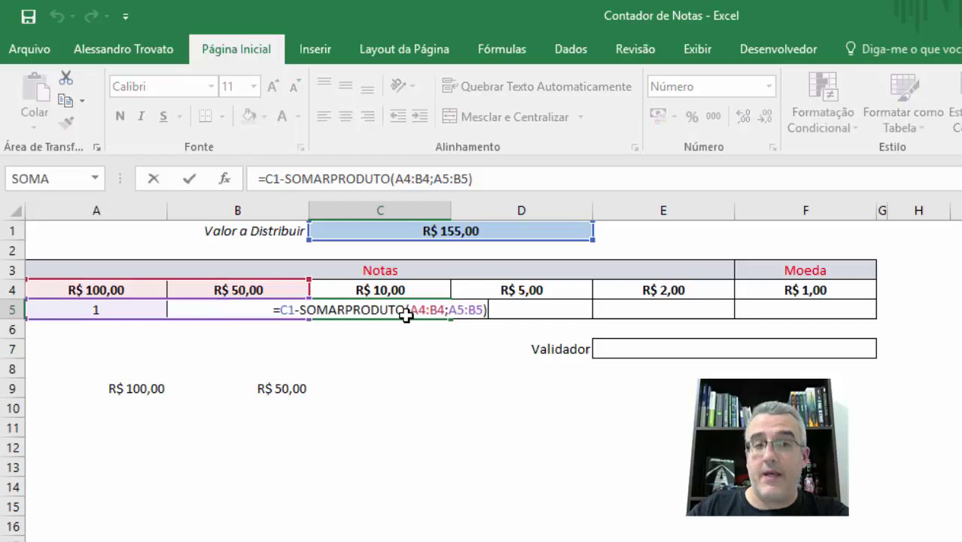
{"action": "double_click", "coordinate": [289, 310]}
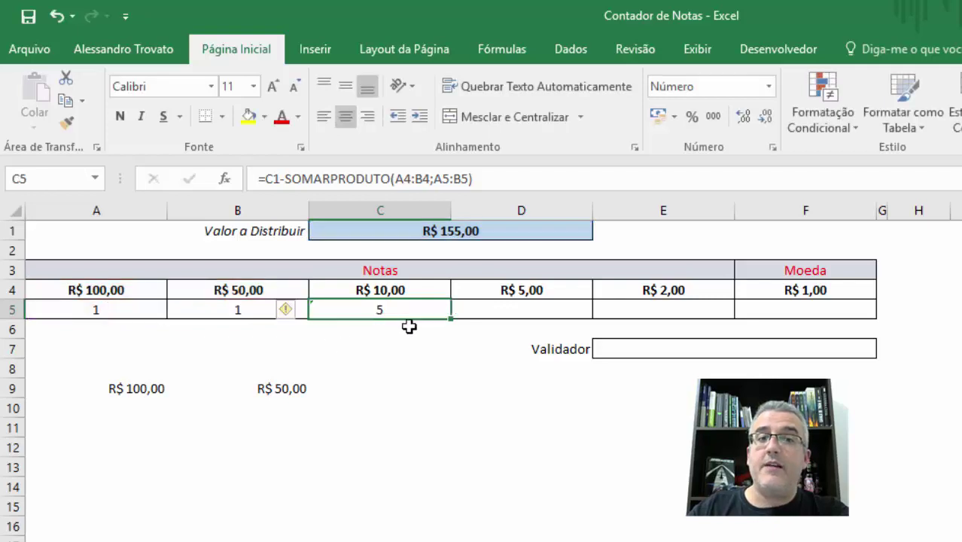
{"action": "key", "text": "F2"}
{"action": "key", "text": "Escape"}
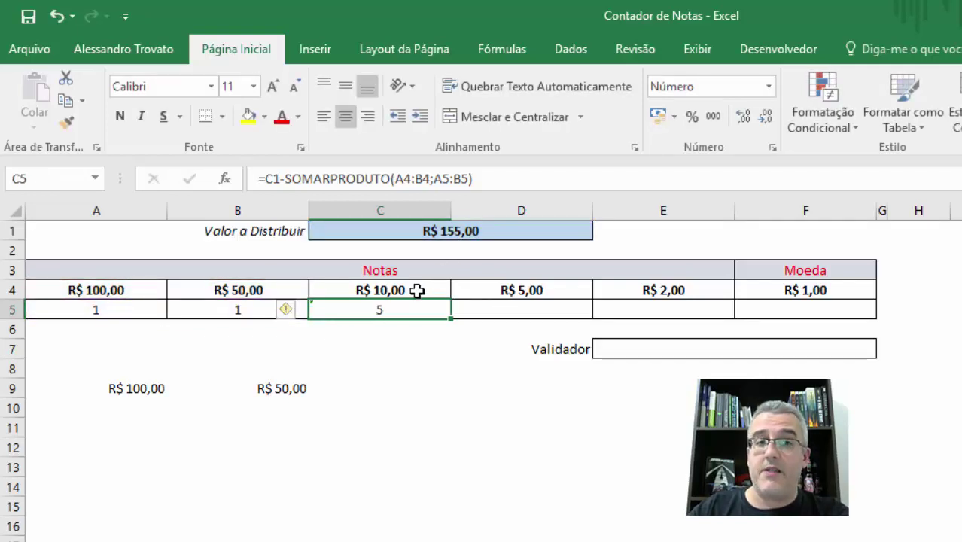
{"action": "key", "text": "F2"}
{"action": "left_click_drag", "start_coordinate": [278, 309], "coordinate": [299, 310]}
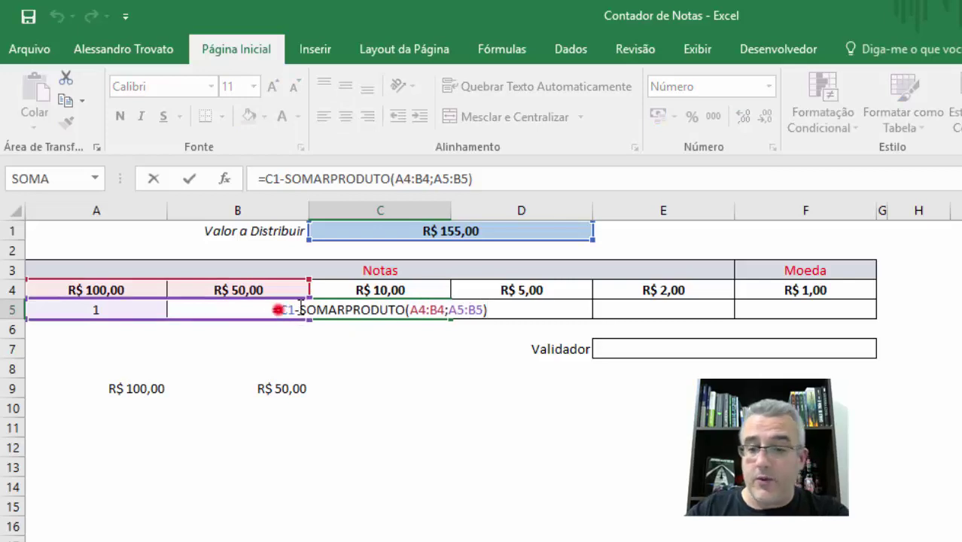
{"action": "type", "text": "("}
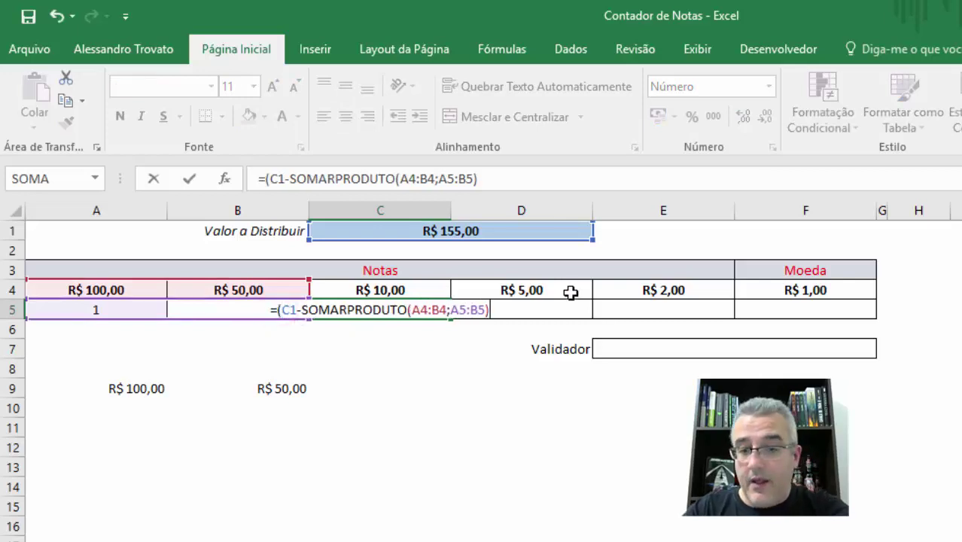
{"action": "type", "text": ")/"}
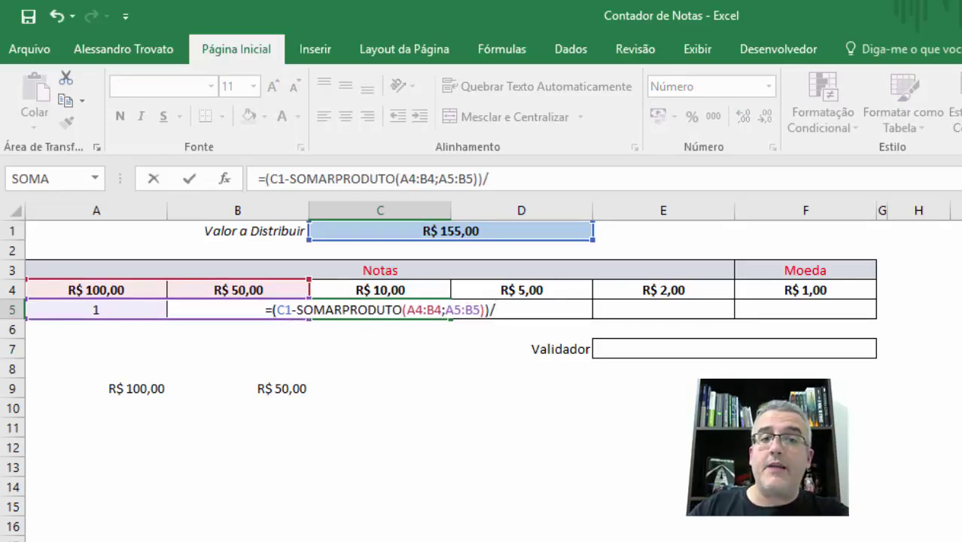
{"action": "left_click", "coordinate": [399, 290]}
{"action": "key", "text": "ctrl+Return"}
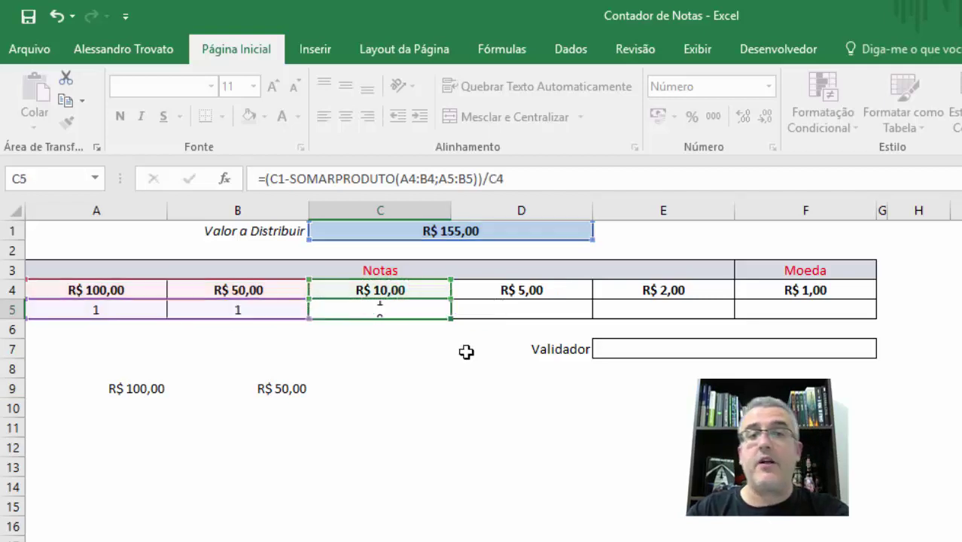
Step: Step through the C5 SOMARPRODUTO formula in edit mode and re-enter the trial formula
{"action": "key", "text": "Return"}
{"action": "key", "text": "Up"}
{"action": "key", "text": "Down"}
{"action": "key", "text": "Up"}
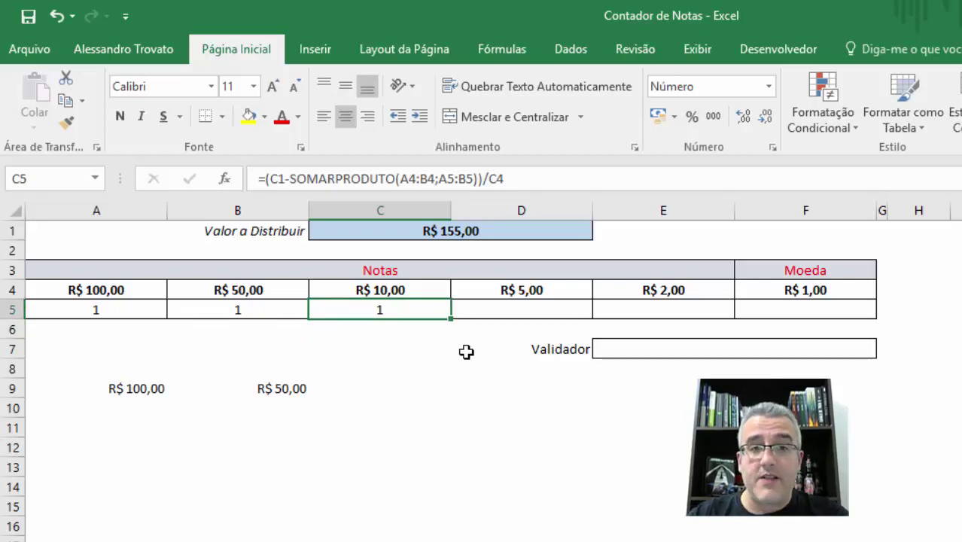
{"action": "key", "text": "Up"}
{"action": "key", "text": "F2"}
{"action": "key", "text": "Escape"}
{"action": "key", "text": "Down"}
{"action": "key", "text": "F2"}
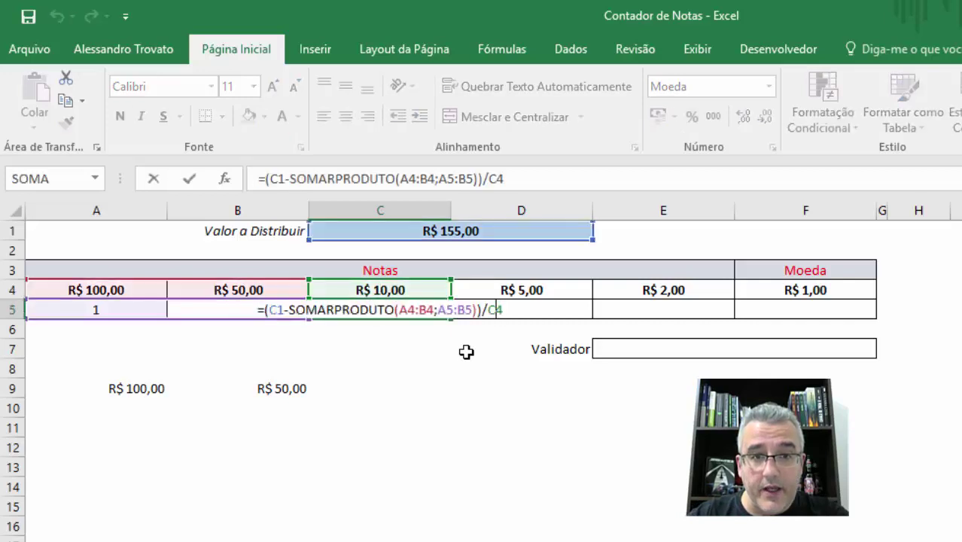
{"action": "key", "text": "Left"}
{"action": "key", "text": "Left"}
{"action": "key", "text": "Left"}
{"action": "key", "text": "Left"}
{"action": "key", "text": "Left"}
{"action": "key", "text": "Left"}
{"action": "key", "text": "Left"}
{"action": "key", "text": "Left"}
{"action": "key", "text": "Left"}
{"action": "key", "text": "Left"}
{"action": "key", "text": "Left"}
{"action": "key", "text": "Left"}
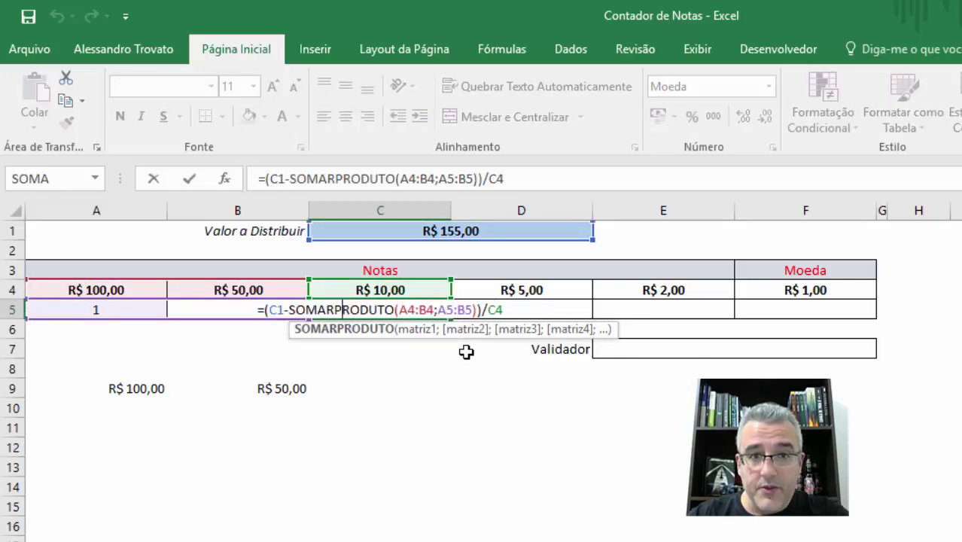
{"action": "key", "text": "Right"}
{"action": "key", "text": "Right"}
{"action": "key", "text": "Right"}
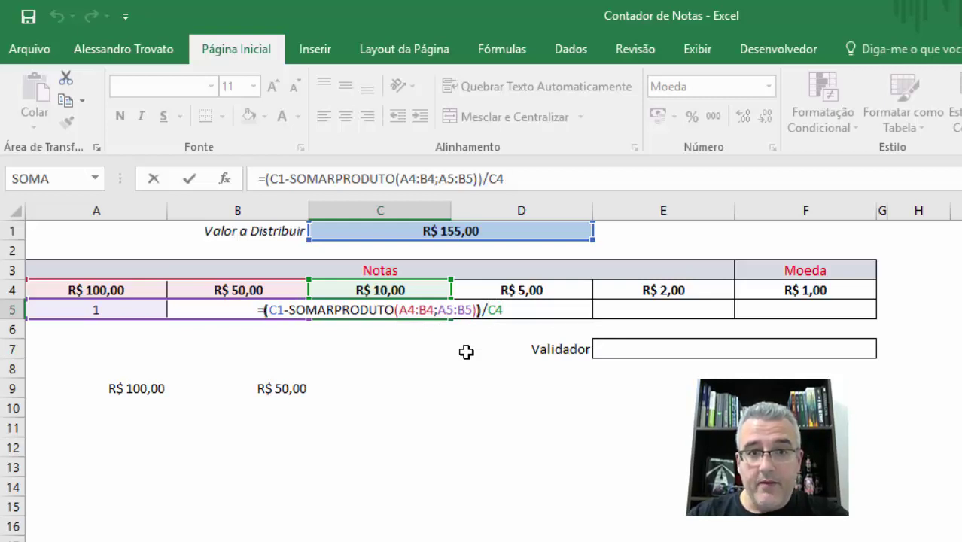
{"action": "key", "text": "Left"}
{"action": "key", "text": "Left"}
{"action": "key", "text": "Right"}
{"action": "key", "text": "Right"}
{"action": "key", "text": "Right"}
{"action": "key", "text": "Right"}
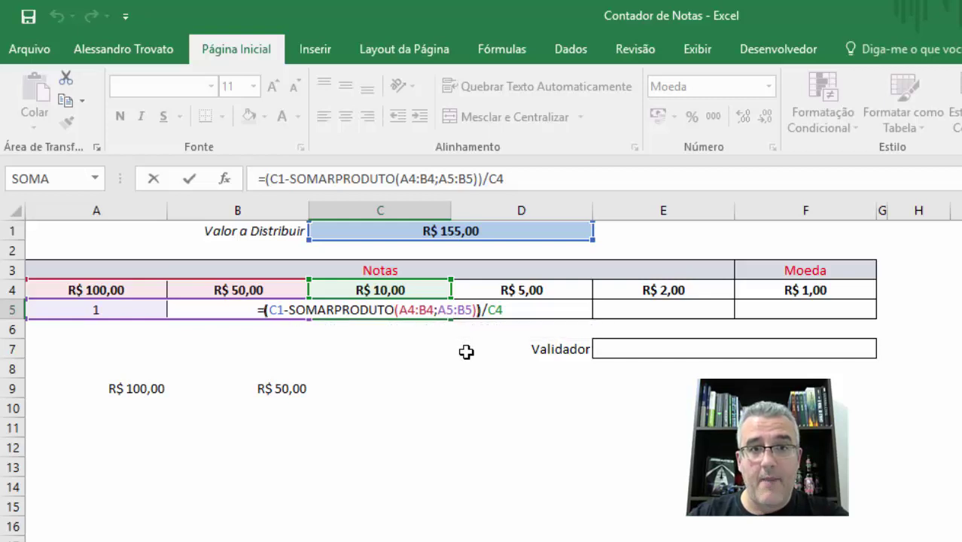
{"action": "key", "text": "ctrl+Return"}
Step: Replace C5 with the partial formula =SE(C1-SOMAR(A4:B4;A5:B5)<C4;0, testing the remainder against R$ 10,00
{"action": "key", "text": "Delete"}
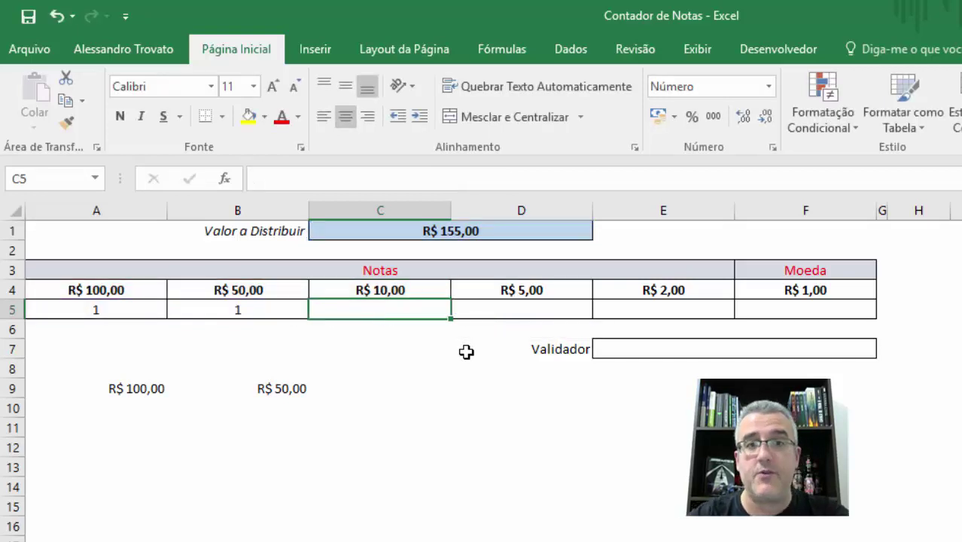
{"action": "type", "text": "=se"}
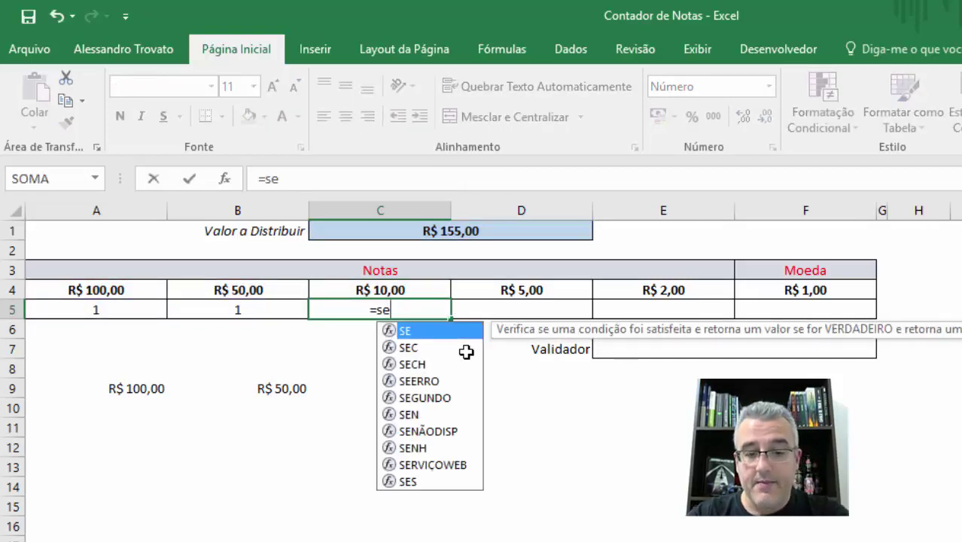
{"action": "type", "text": "(c1"}
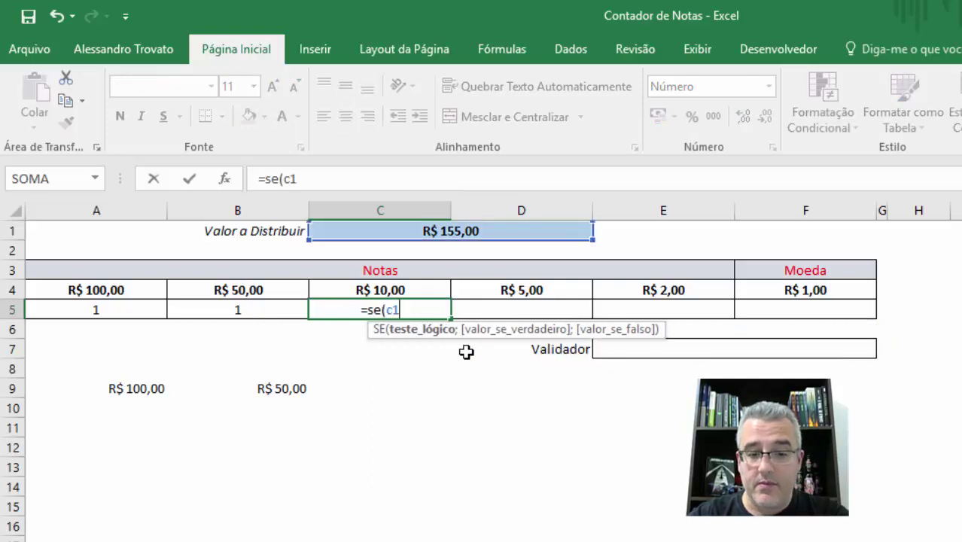
{"action": "type", "text": "-a"}
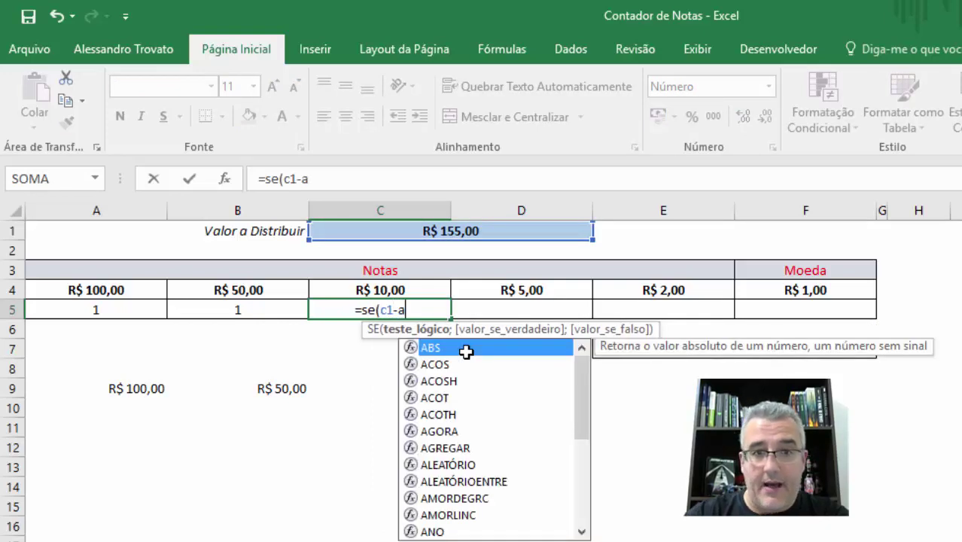
{"action": "key", "text": "BackSpace"}
{"action": "type", "text": "somar("}
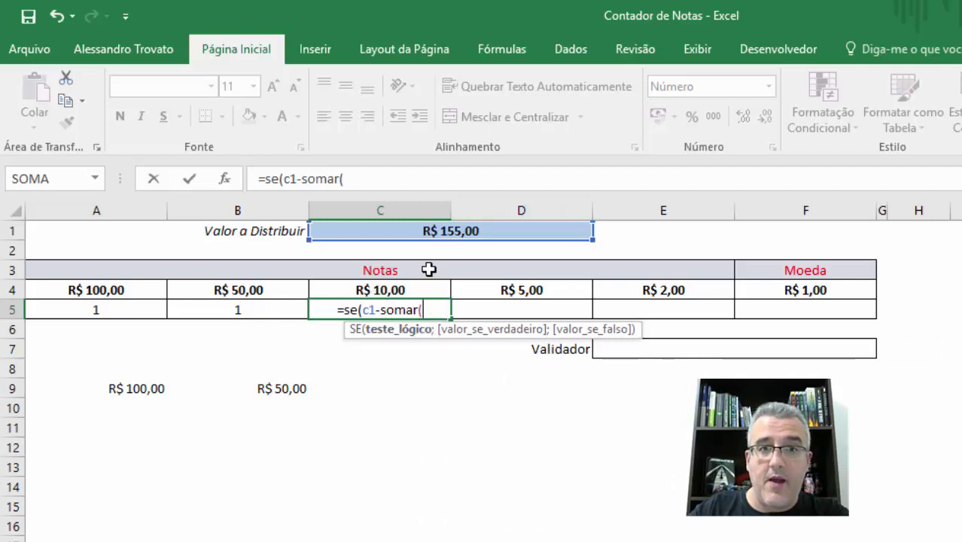
{"action": "left_click_drag", "start_coordinate": [123, 293], "coordinate": [211, 289]}
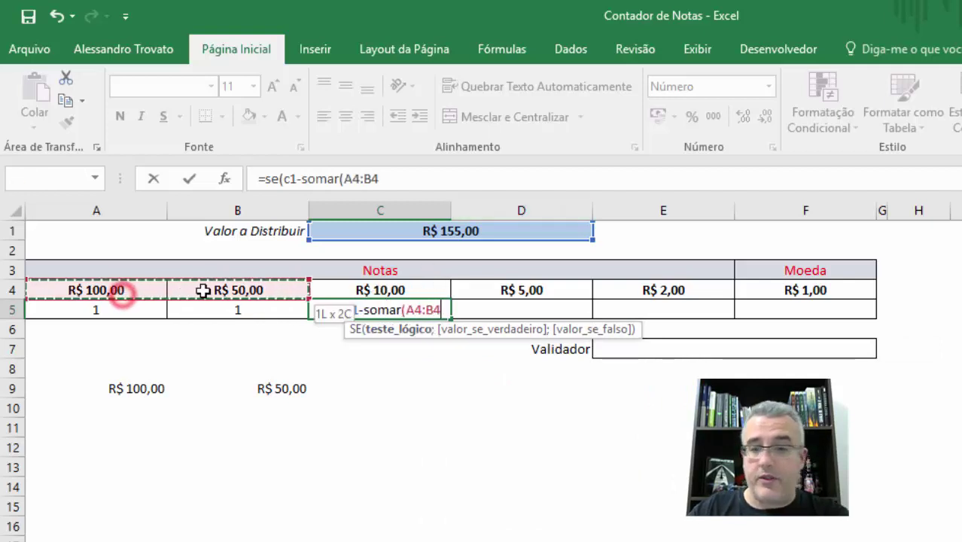
{"action": "type", "text": ";"}
{"action": "left_click_drag", "start_coordinate": [127, 310], "coordinate": [200, 310]}
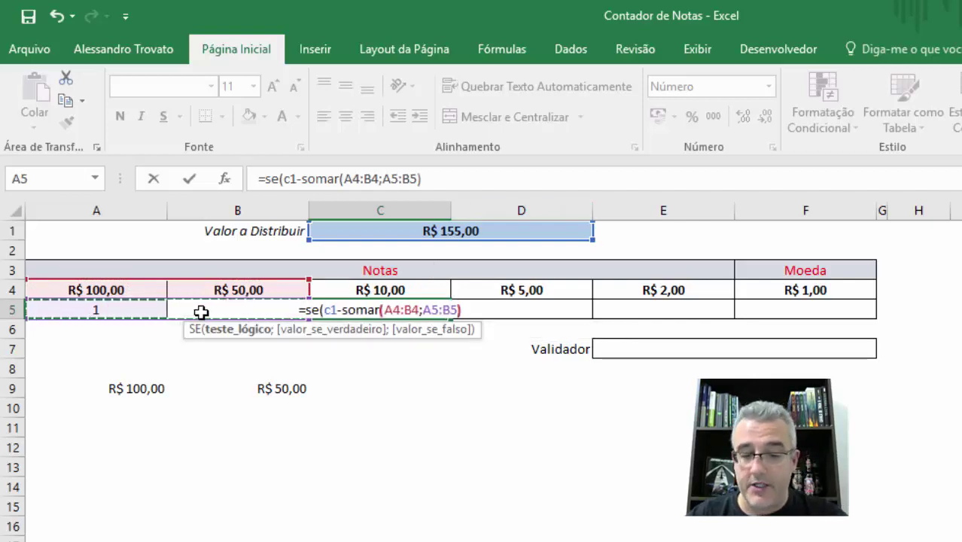
{"action": "type", "text": ")"}
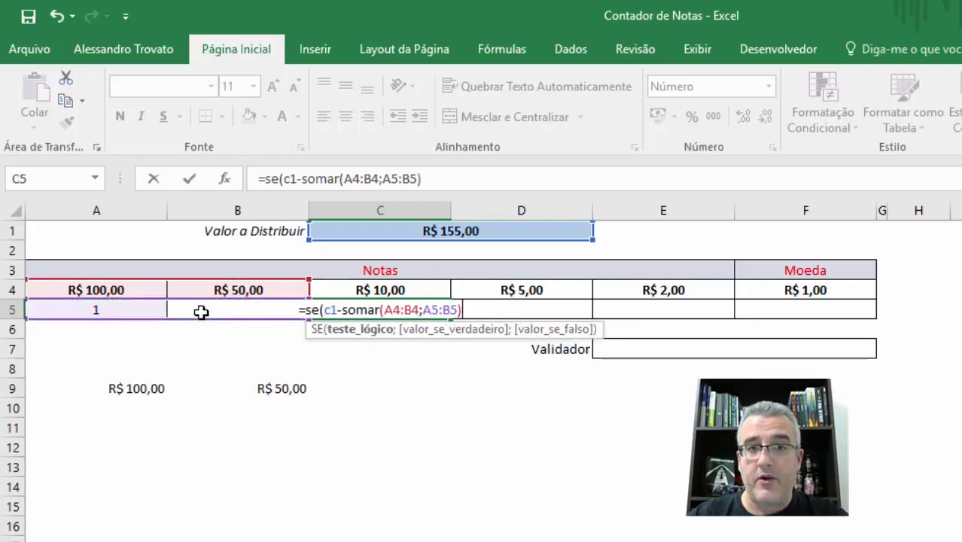
{"action": "type", "text": "<"}
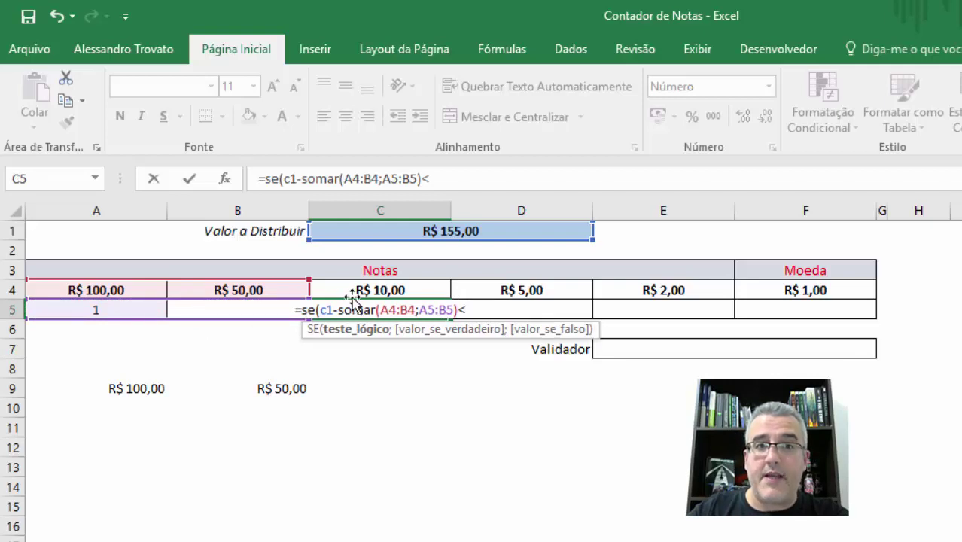
{"action": "left_click", "coordinate": [358, 291]}
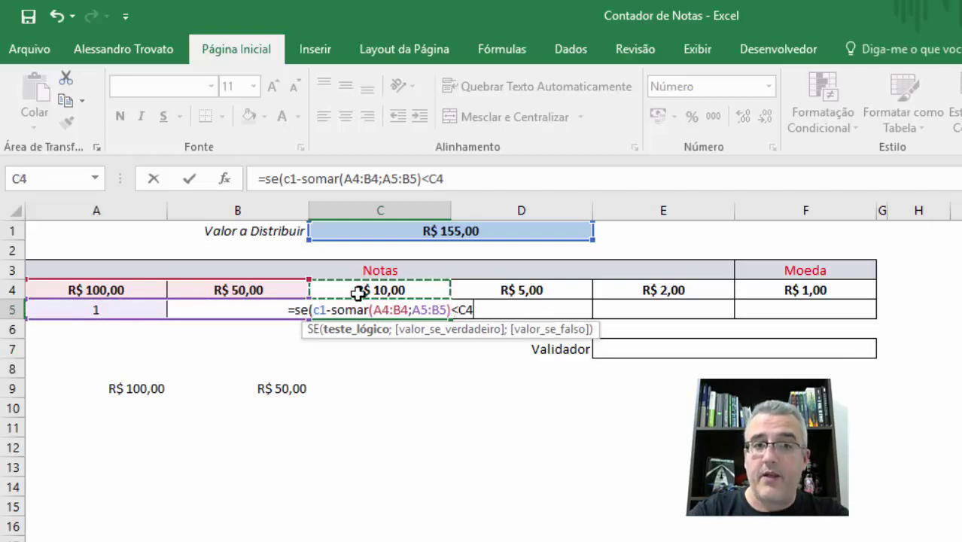
{"action": "type", "text": ";0"}
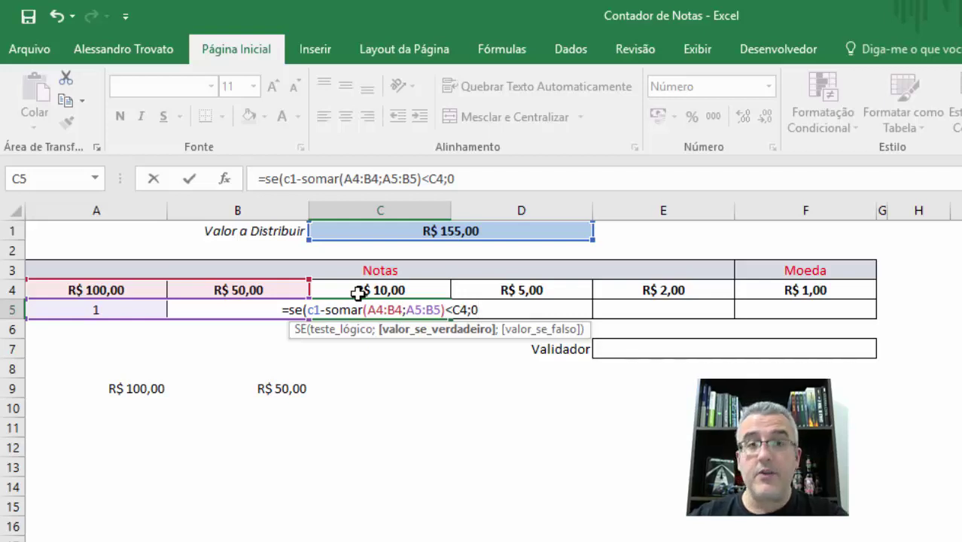
Step: Add the false branch INT((C1-SOMARPRODUTO(A4:B4*A5:B5)/C4)) to C5's SE formula
{"action": "type", "text": ";"}
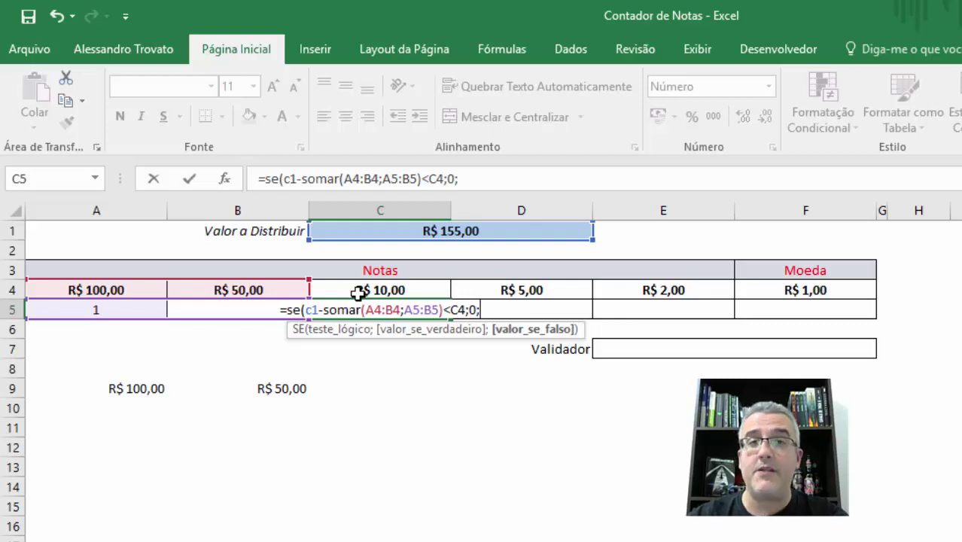
{"action": "type", "text": "int"}
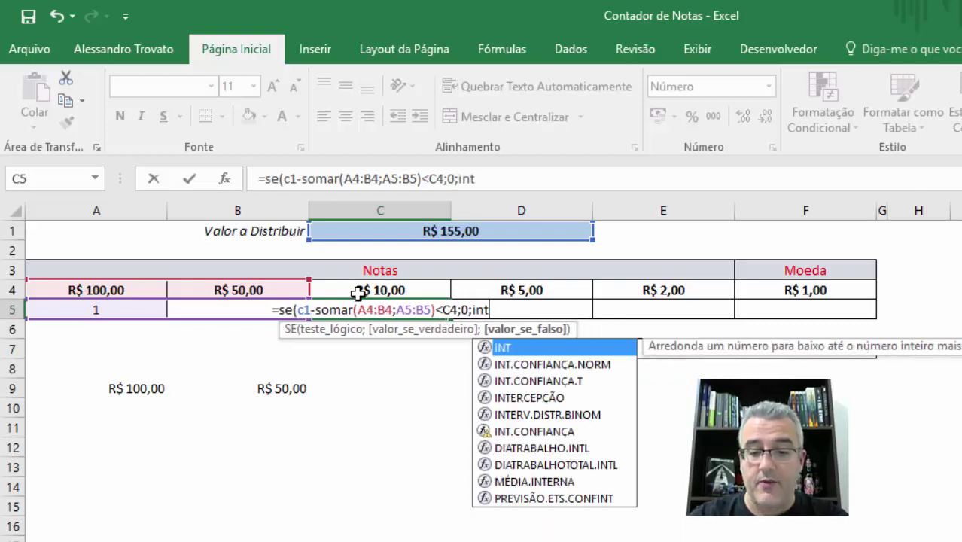
{"action": "type", "text": "((c"}
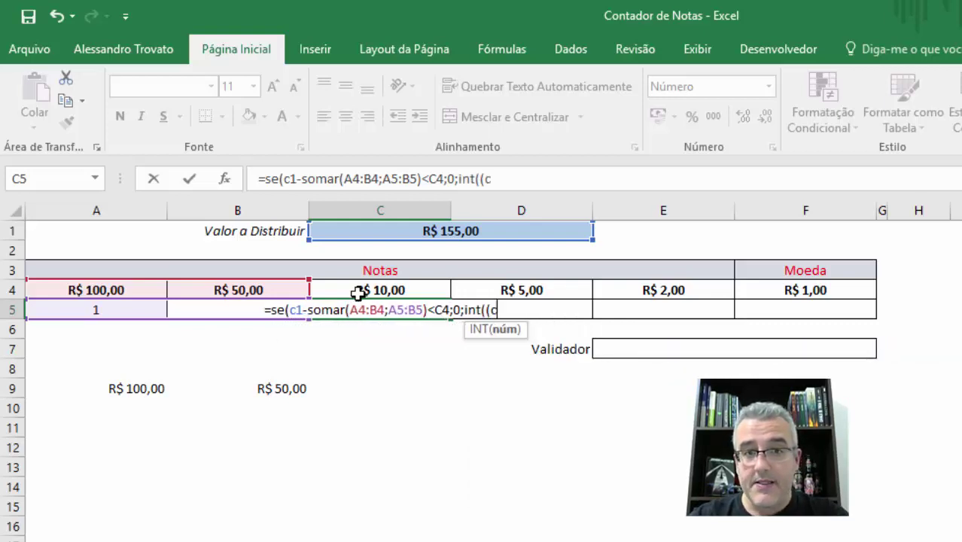
{"action": "type", "text": "1-soma"}
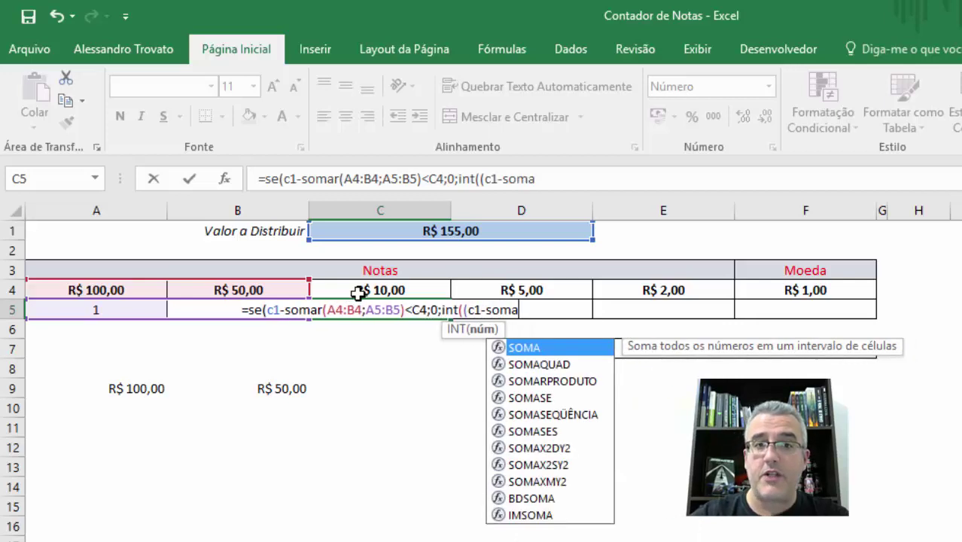
{"action": "type", "text": "r("}
{"action": "key", "text": "BackSpace"}
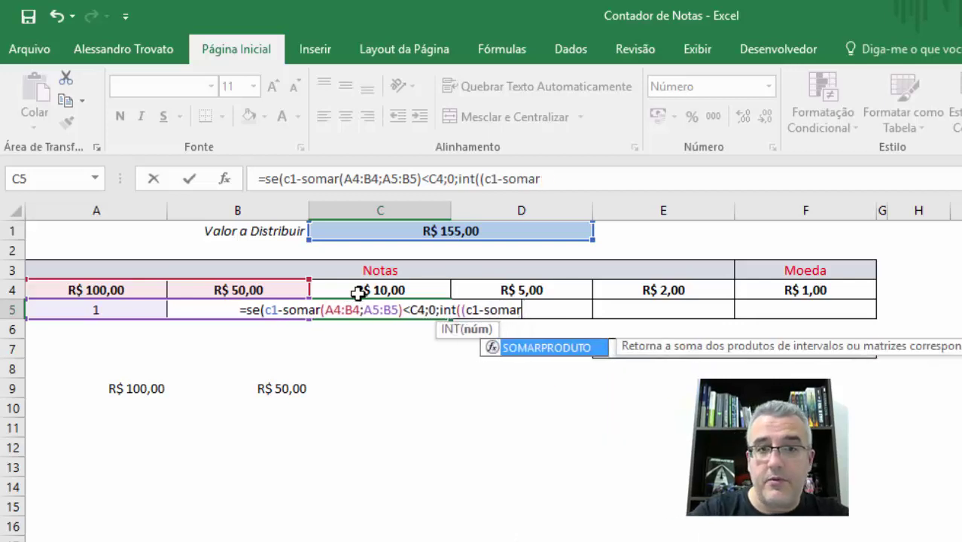
{"action": "type", "text": "produto("}
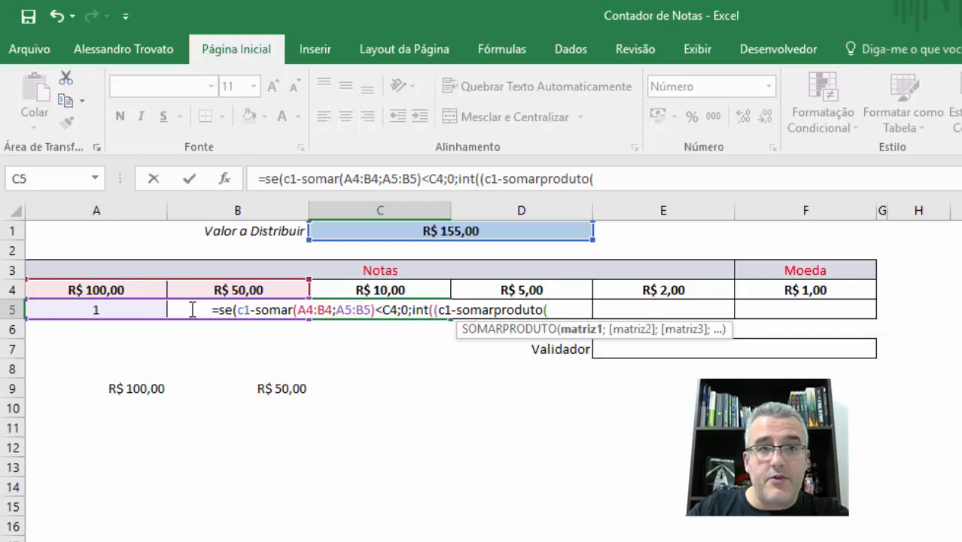
{"action": "left_click_drag", "start_coordinate": [133, 289], "coordinate": [210, 289]}
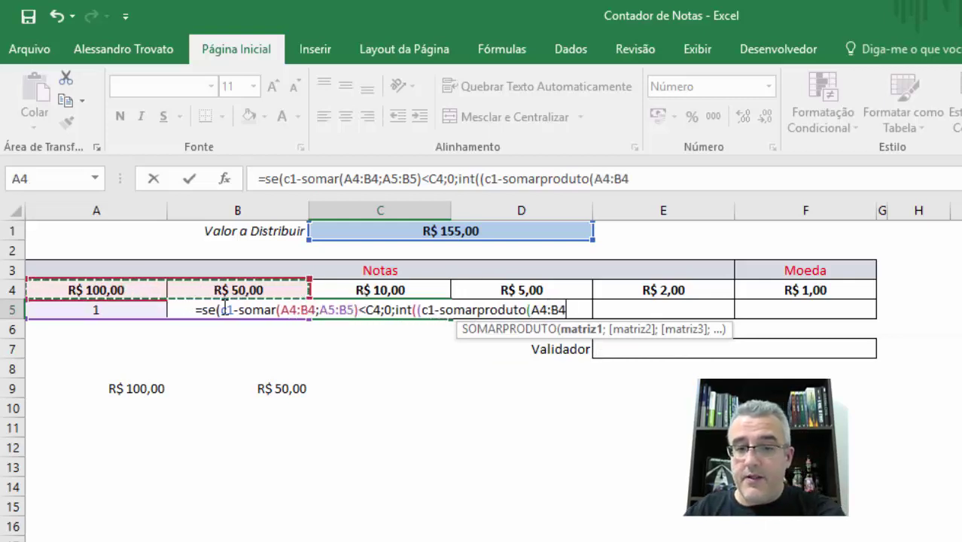
{"action": "type", "text": "*"}
{"action": "left_click", "coordinate": [78, 307]}
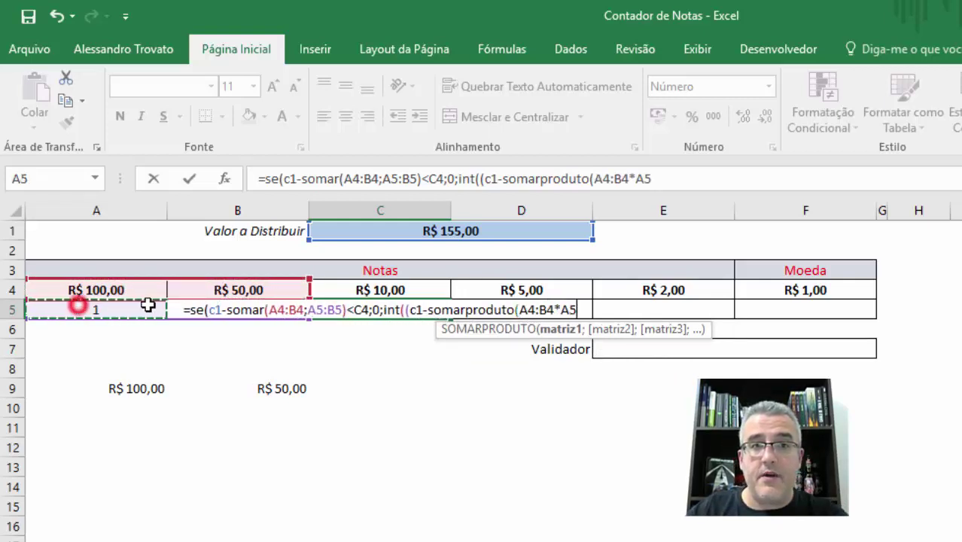
{"action": "left_click_drag", "start_coordinate": [148, 304], "coordinate": [199, 301]}
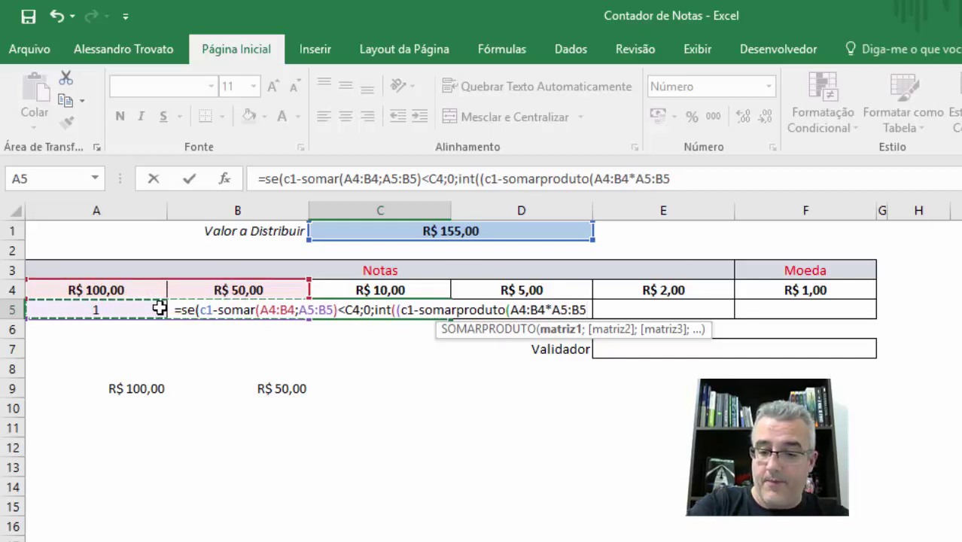
{"action": "type", "text": ")"}
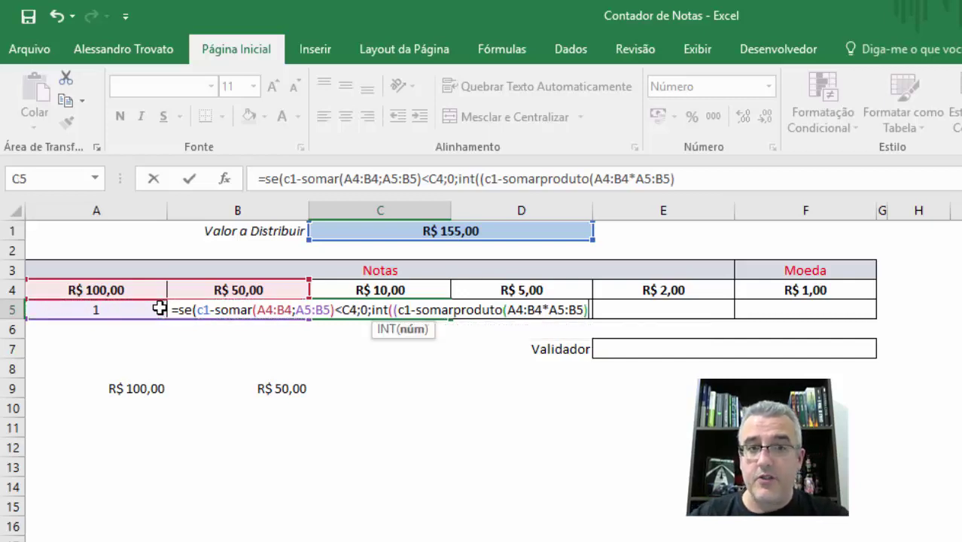
{"action": "type", "text": "/"}
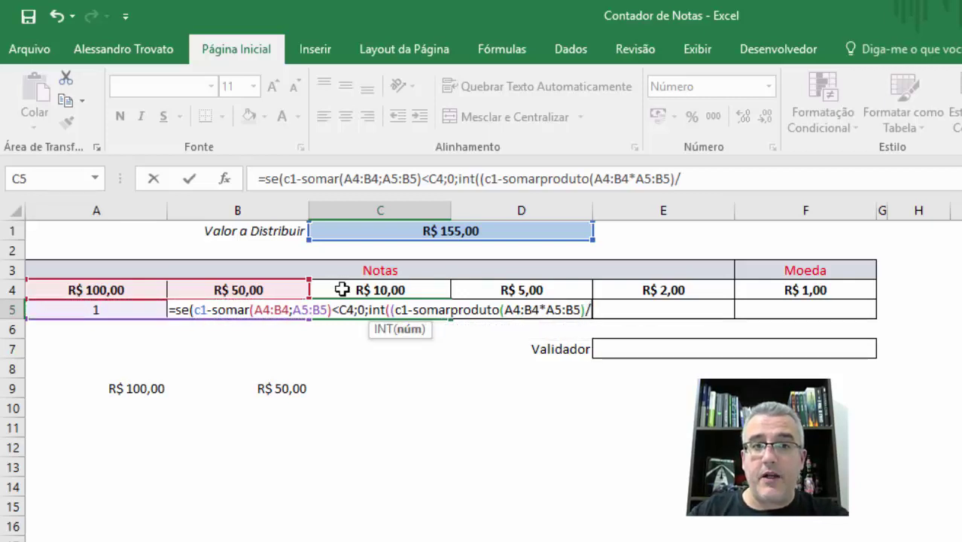
{"action": "left_click", "coordinate": [347, 291]}
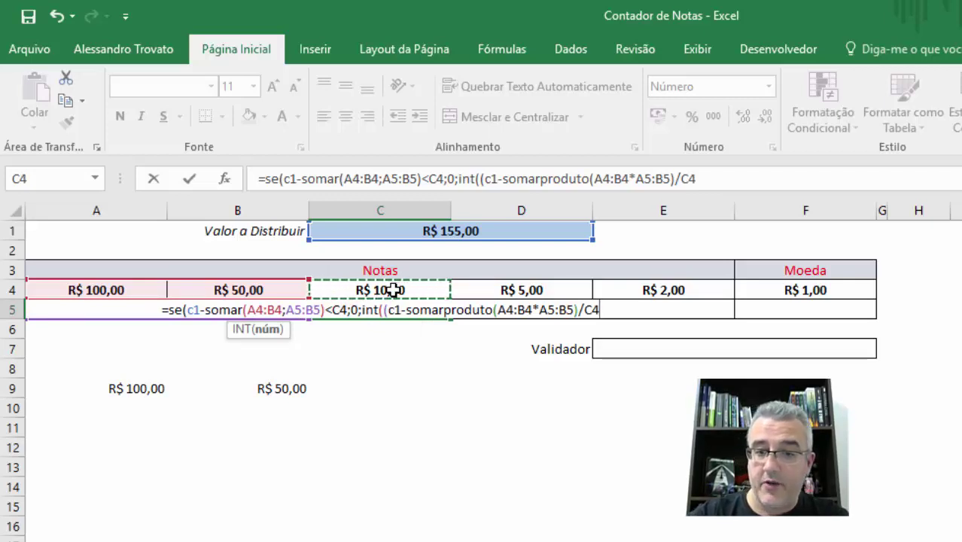
{"action": "type", "text": ")"}
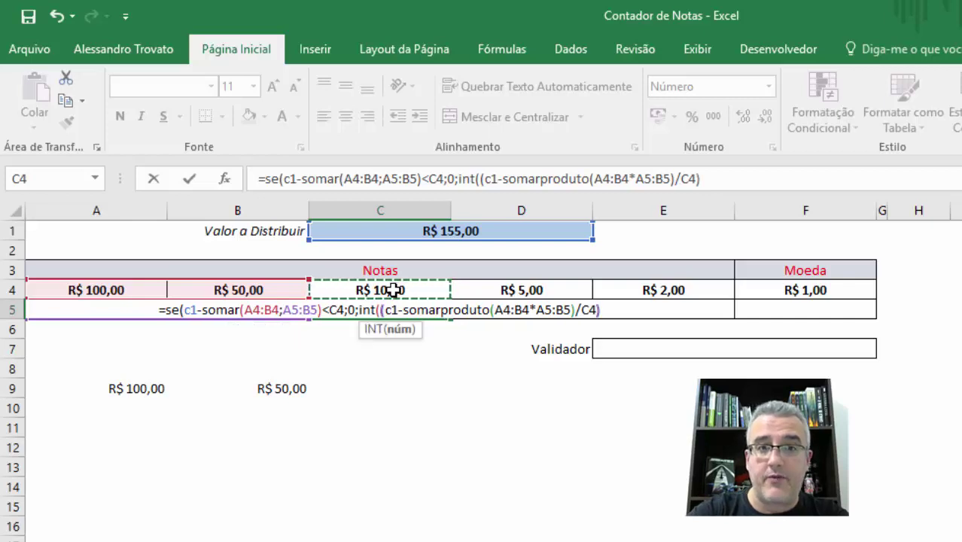
{"action": "type", "text": ")"}
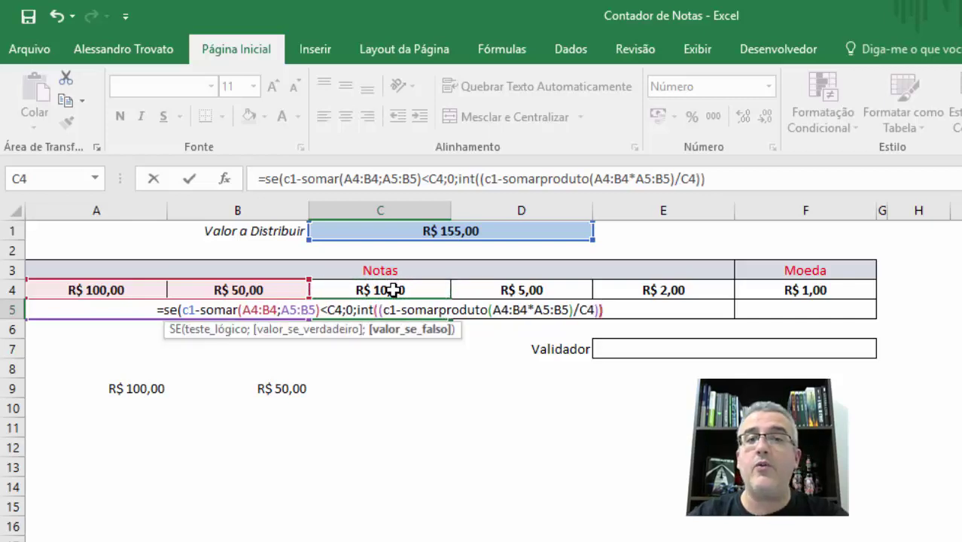
Step: Dismiss the missing-parenthesis warning and add the missing closing parenthesis to the C5 formula
{"action": "key", "text": "Return"}
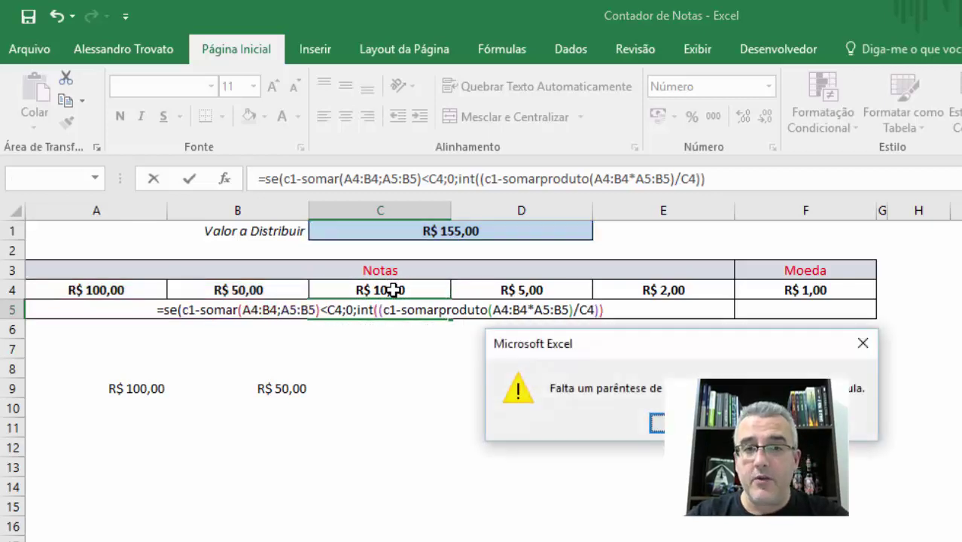
{"action": "key", "text": "Return"}
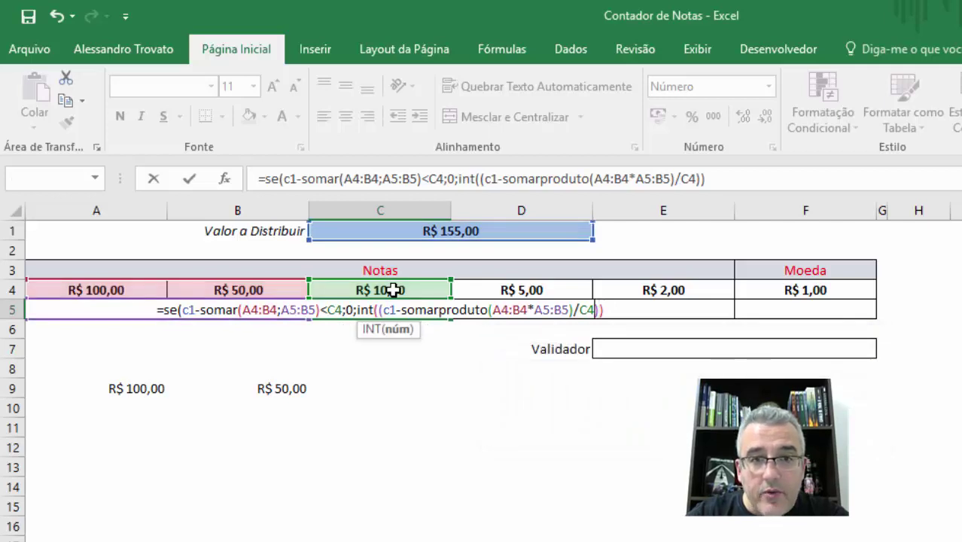
{"action": "key", "text": "Left"}
{"action": "key", "text": "Left"}
{"action": "key", "text": "Left"}
{"action": "key", "text": "Left"}
{"action": "key", "text": "Left"}
{"action": "key", "text": "Left"}
{"action": "key", "text": "Left"}
{"action": "key", "text": "Left"}
{"action": "key", "text": "Left"}
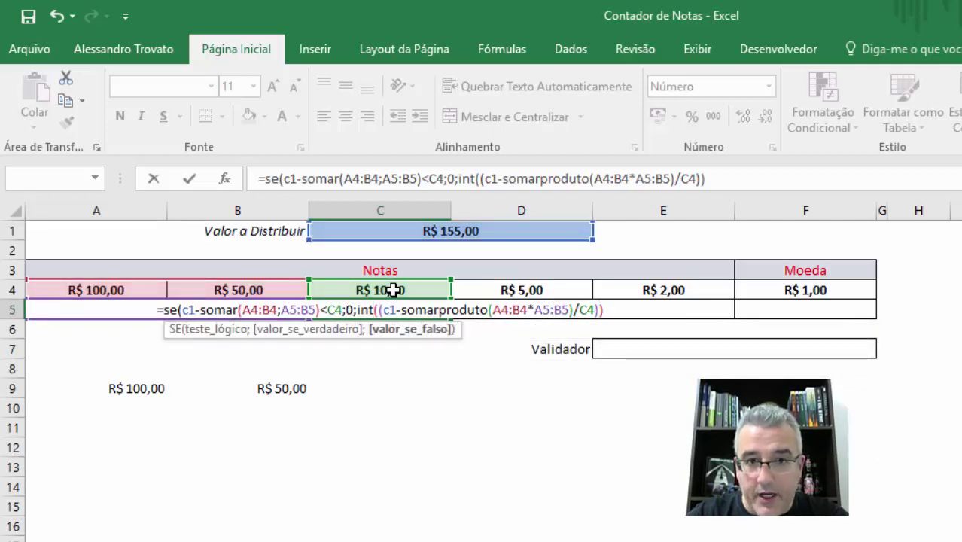
{"action": "key", "text": "Right"}
{"action": "key", "text": "Right"}
{"action": "key", "text": "Right"}
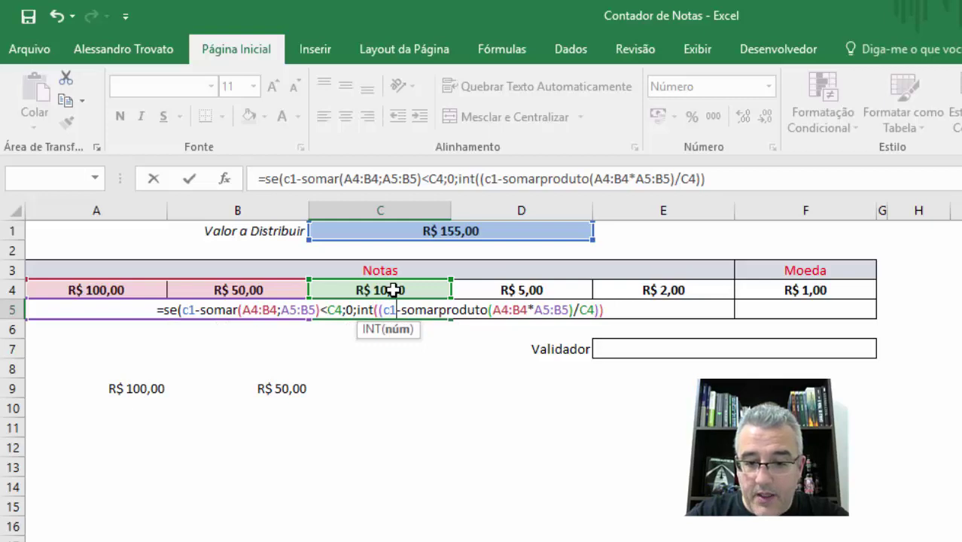
{"action": "key", "text": "Right"}
{"action": "key", "text": "Right"}
{"action": "key", "text": "Right"}
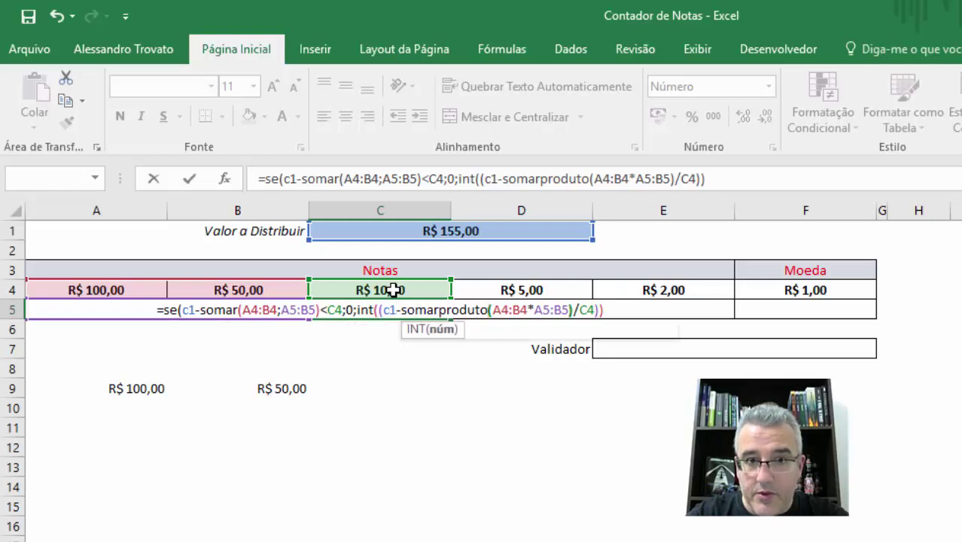
{"action": "key", "text": "Right"}
{"action": "key", "text": "Left"}
{"action": "key", "text": "Left"}
{"action": "key", "text": "Left"}
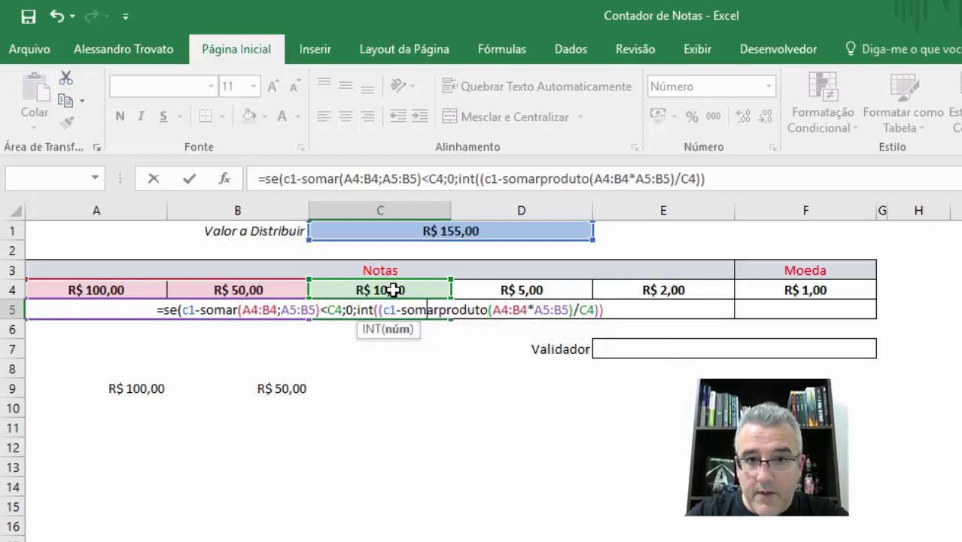
{"action": "key", "text": "Right"}
{"action": "key", "text": "Right"}
{"action": "key", "text": "Right"}
{"action": "key", "text": "Right"}
{"action": "key", "text": "Right"}
{"action": "key", "text": "Right"}
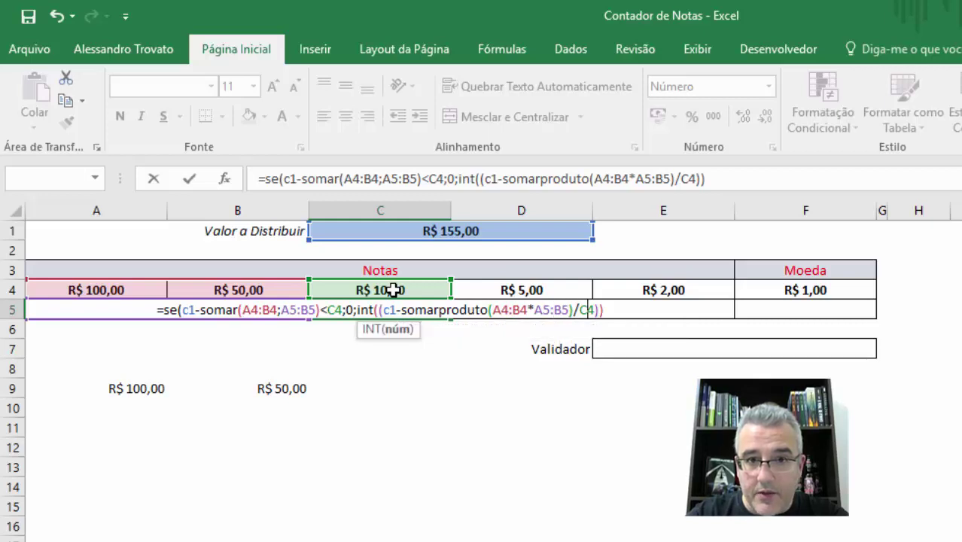
{"action": "key", "text": "Left"}
{"action": "key", "text": "Left"}
{"action": "key", "text": "Left"}
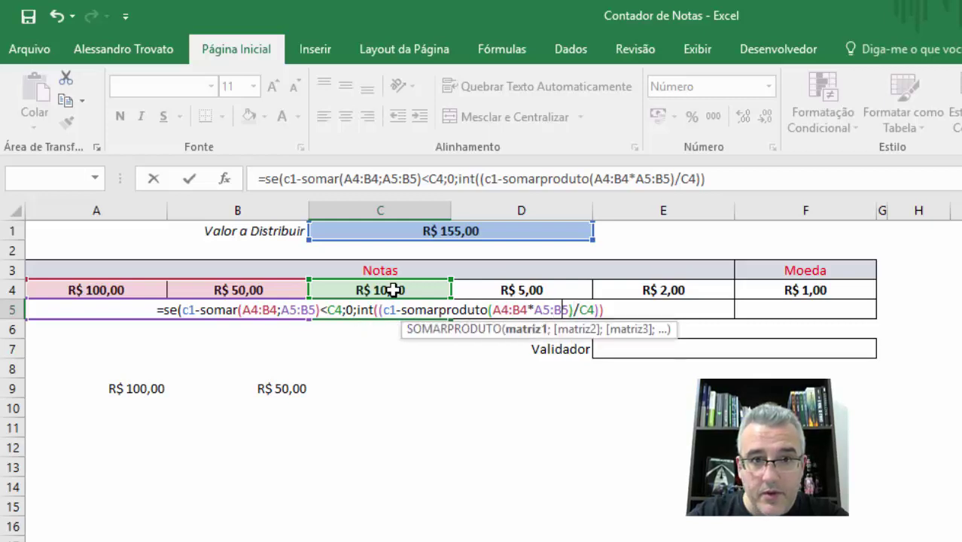
{"action": "key", "text": "Right"}
{"action": "key", "text": "Right"}
{"action": "key", "text": "Right"}
{"action": "key", "text": "Right"}
{"action": "key", "text": "Right"}
{"action": "key", "text": "Right"}
{"action": "type", "text": ")"}
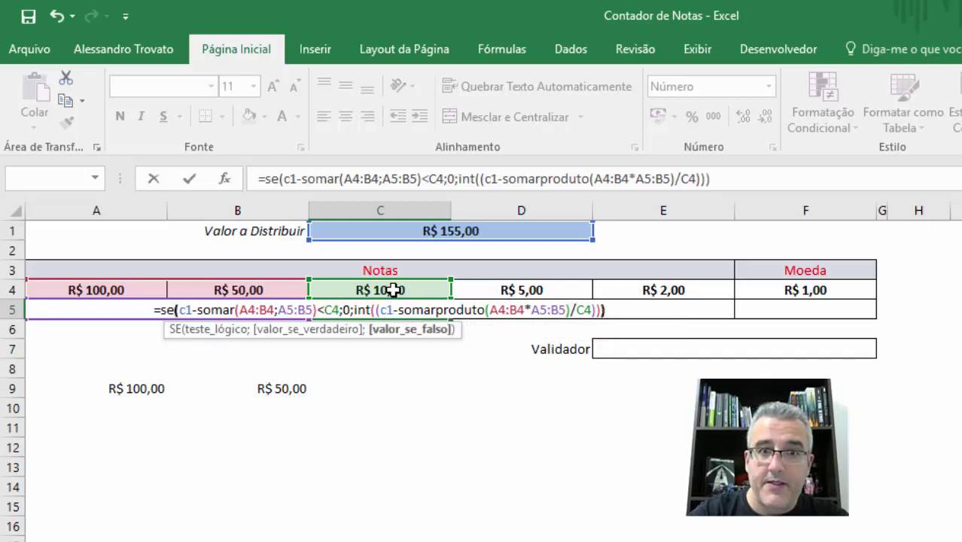
Step: Change SOMAR to SOMARPRODUTO in the C5 formula and commit it
{"action": "key", "text": "Return"}
{"action": "key", "text": "Up"}
{"action": "key", "text": "F2"}
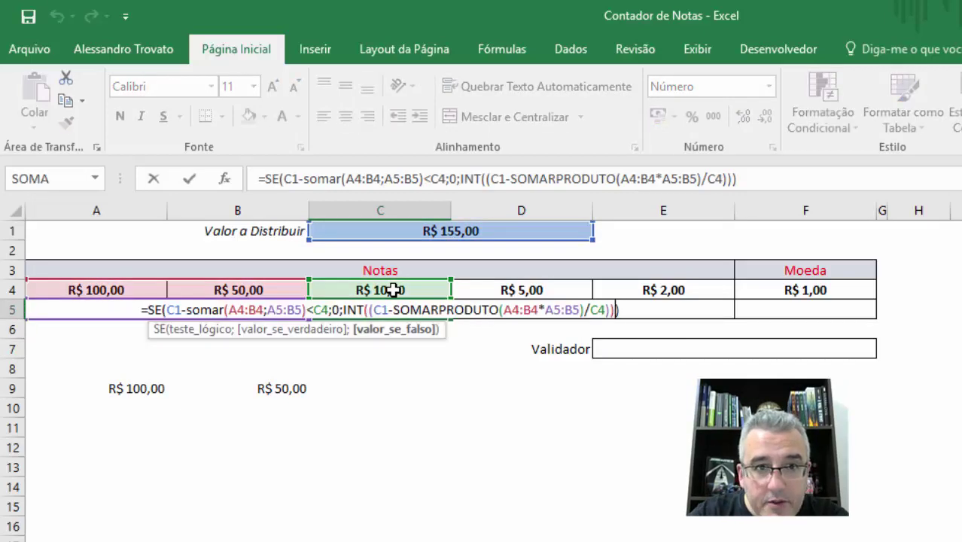
{"action": "key", "text": "Left"}
{"action": "key", "text": "Left"}
{"action": "key", "text": "Left"}
{"action": "key", "text": "ctrl+Left"}
{"action": "key", "text": "ctrl+Left"}
{"action": "key", "text": "ctrl+Left"}
{"action": "key", "text": "ctrl+Left"}
{"action": "key", "text": "ctrl+Left"}
{"action": "key", "text": "ctrl+Left"}
{"action": "key", "text": "ctrl+Left"}
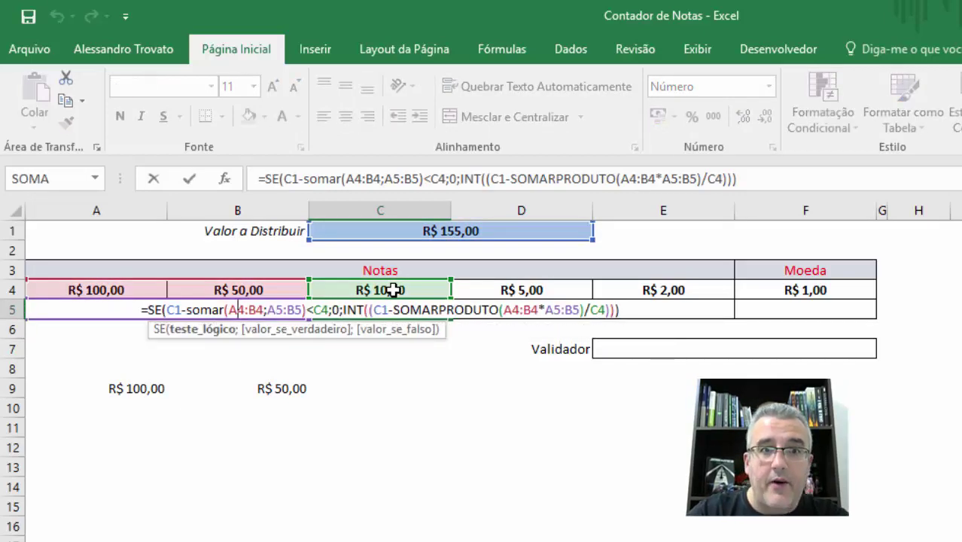
{"action": "key", "text": "ctrl+Left"}
{"action": "key", "text": "ctrl+Left"}
{"action": "type", "text": "p"}
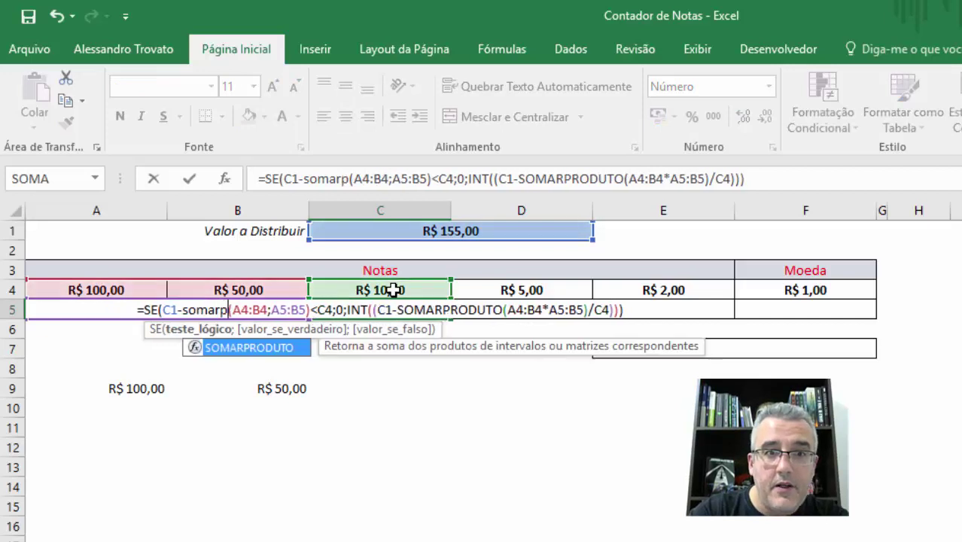
{"action": "type", "text": "roduto"}
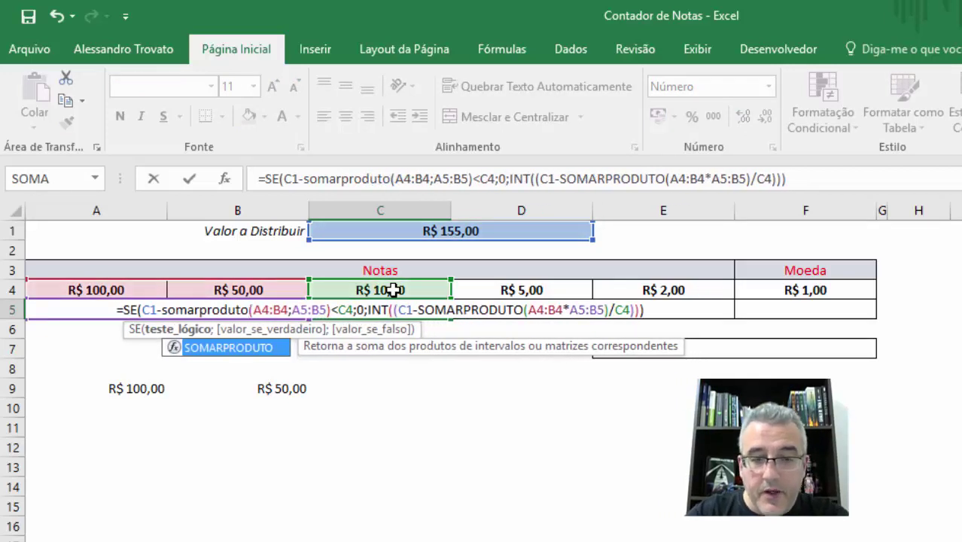
{"action": "key", "text": "End"}
{"action": "key", "text": "Left"}
{"action": "key", "text": "Left"}
{"action": "key", "text": "Left"}
{"action": "key", "text": "Left"}
{"action": "key", "text": "Left"}
{"action": "key", "text": "Left"}
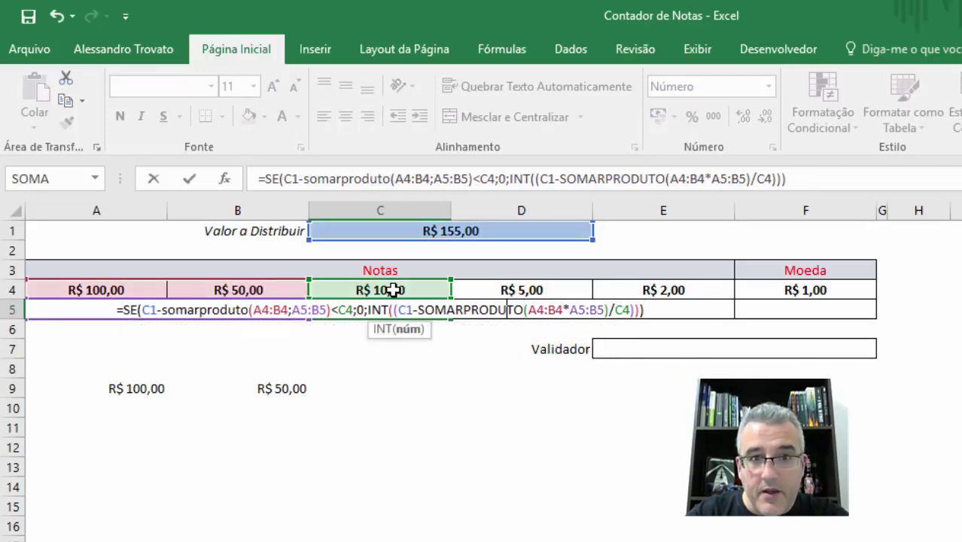
{"action": "key", "text": "Left"}
{"action": "key", "text": "Left"}
{"action": "key", "text": "Left"}
{"action": "key", "text": "Left"}
{"action": "key", "text": "Left"}
{"action": "key", "text": "Left"}
{"action": "key", "text": "Right"}
{"action": "key", "text": "Right"}
{"action": "key", "text": "Right"}
{"action": "key", "text": "Left"}
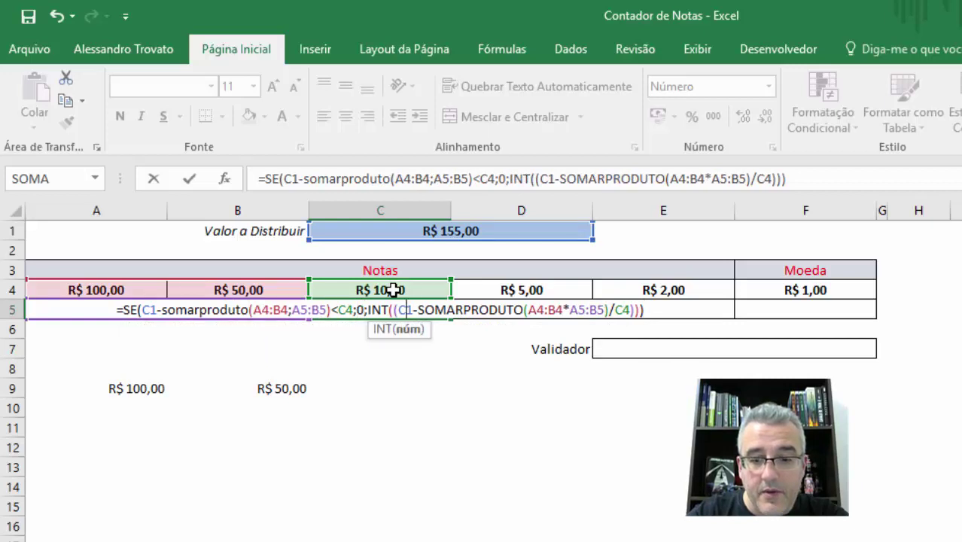
{"action": "key", "text": "End"}
{"action": "key", "text": "Home"}
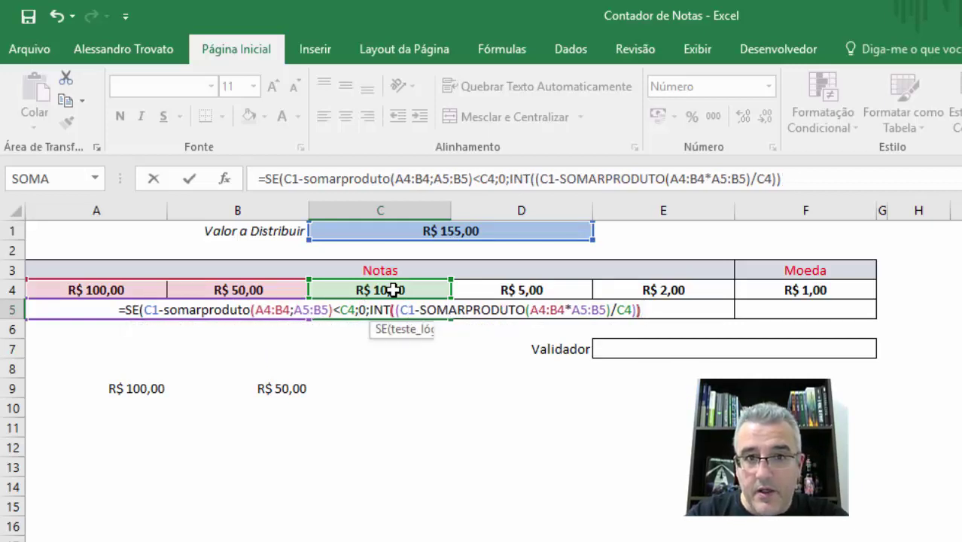
{"action": "key", "text": "Return"}
{"action": "key", "text": "Return"}
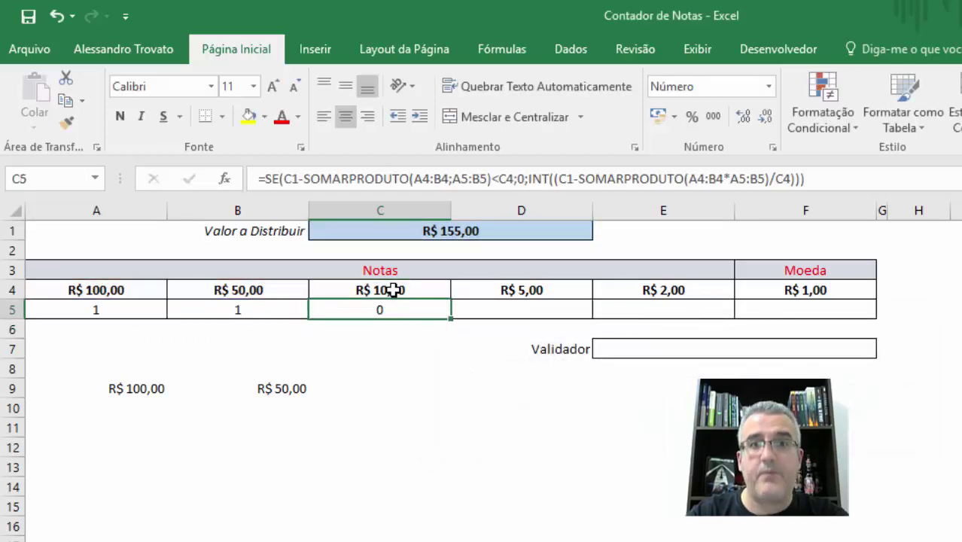
Step: Set the amount in C1 to 165 and inspect C5's formula, now showing 150
{"action": "key", "text": "Up"}
{"action": "key", "text": "Up"}
{"action": "key", "text": "Up"}
{"action": "key", "text": "Up"}
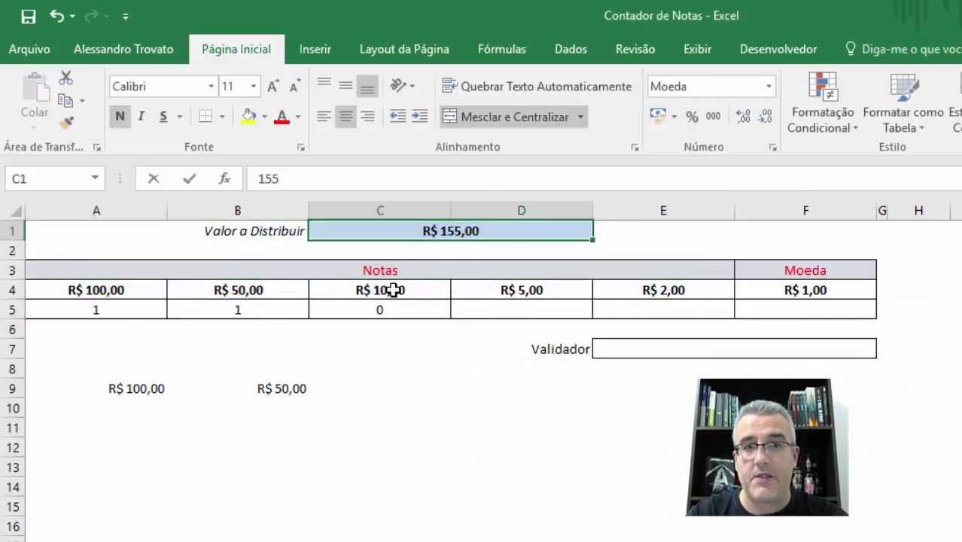
{"action": "type", "text": "165"}
{"action": "key", "text": "Return"}
{"action": "key", "text": "Up"}
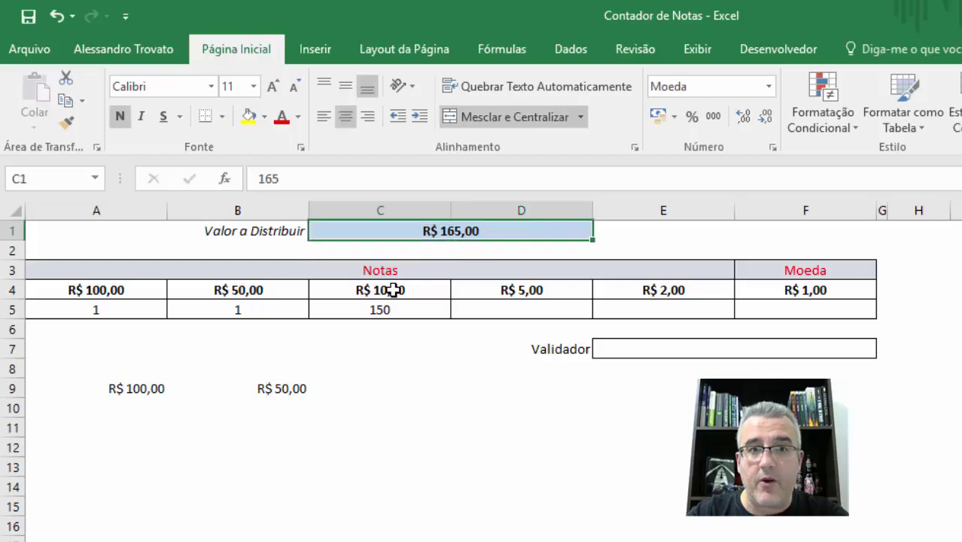
{"action": "key", "text": "Down"}
{"action": "key", "text": "Down"}
{"action": "key", "text": "Down"}
{"action": "key", "text": "Down"}
{"action": "key", "text": "F2"}
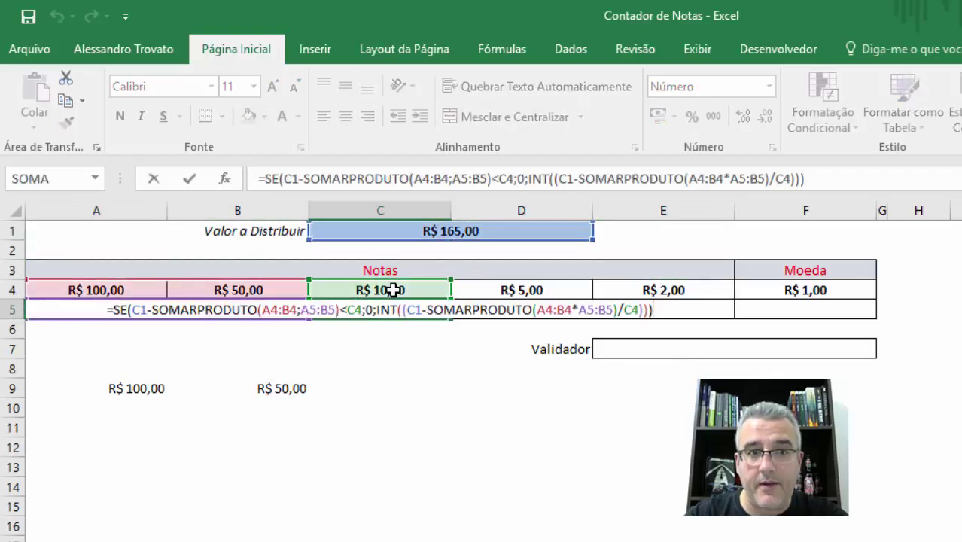
{"action": "key", "text": "Escape"}
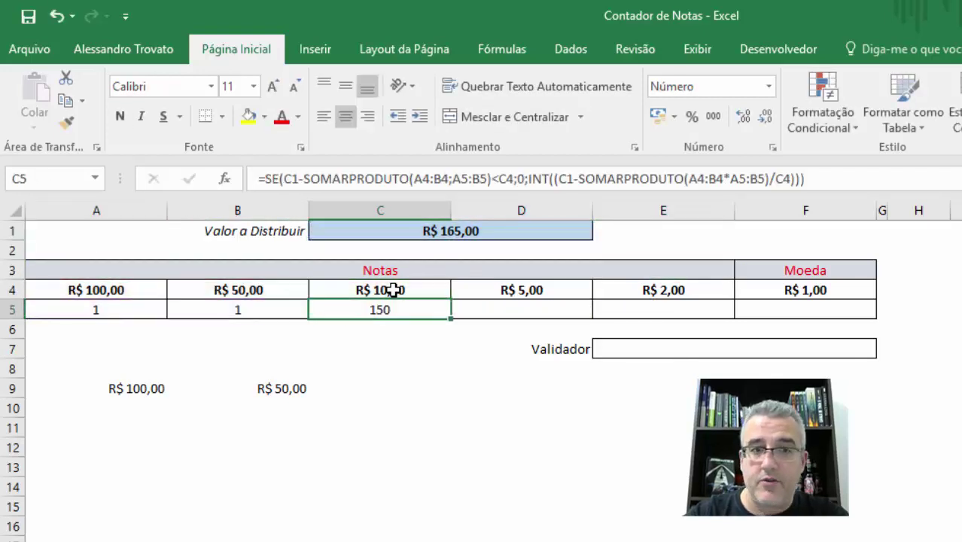
Step: Enter =C1-SOMARPRODUTO(A4:B4;A5:B5) in C5 to get the remainder after larger notes
{"action": "type", "text": "="}
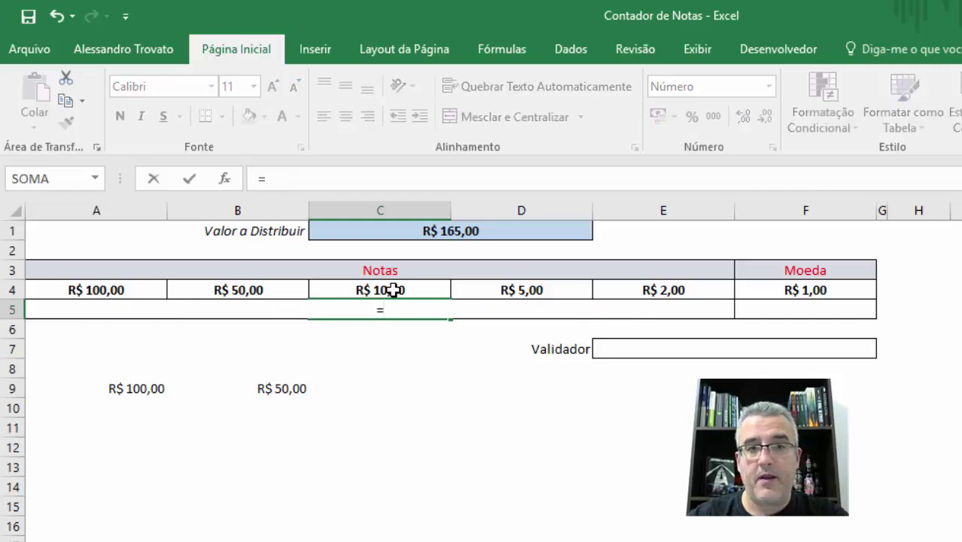
{"action": "left_click", "coordinate": [441, 232]}
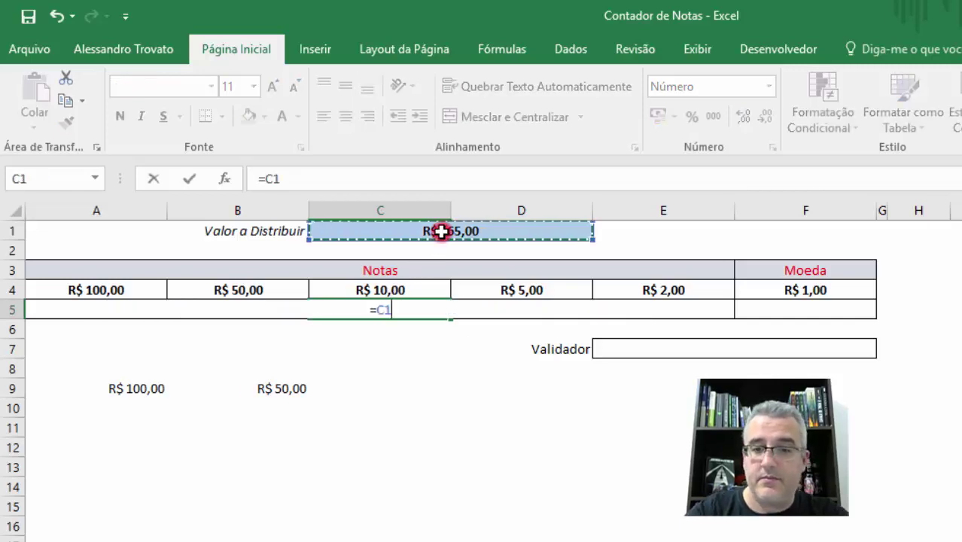
{"action": "type", "text": "-soma"}
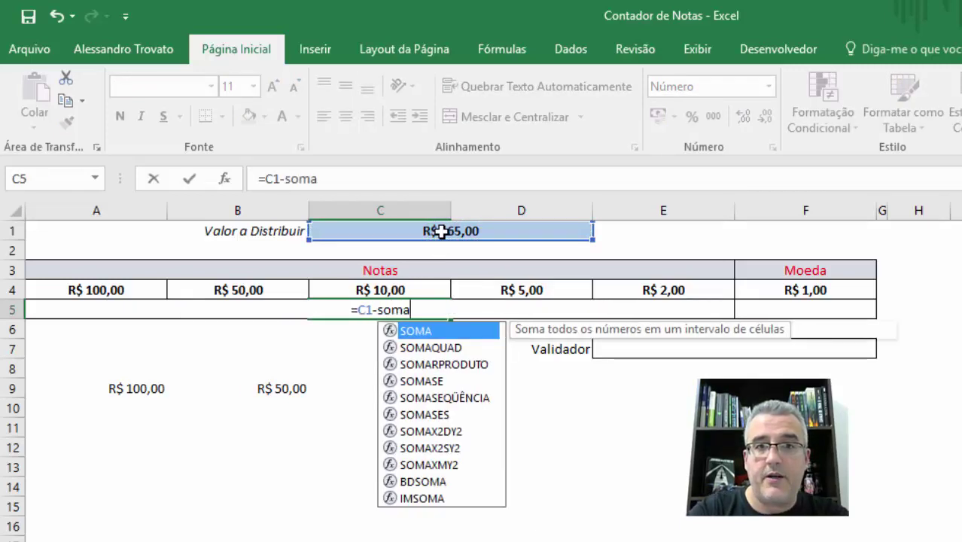
{"action": "type", "text": "rproduto("}
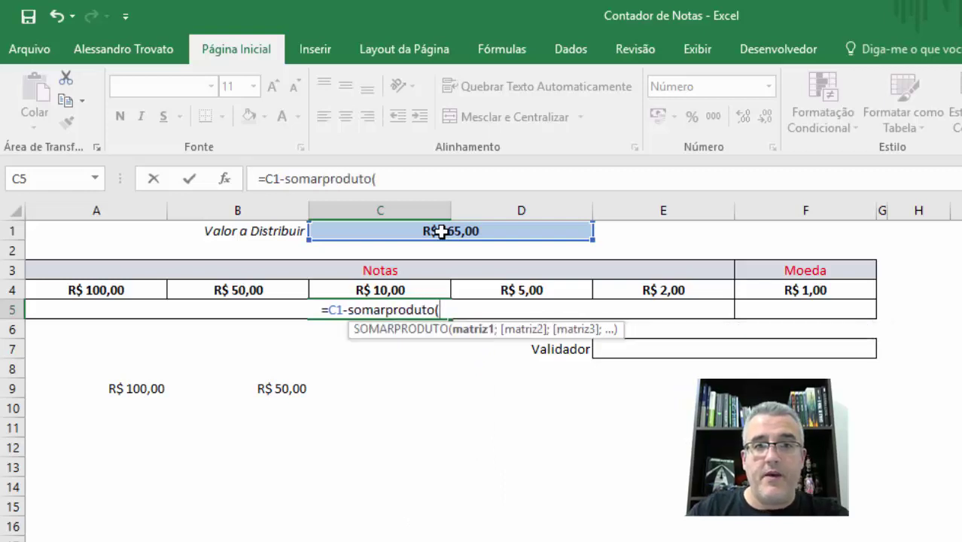
{"action": "left_click_drag", "start_coordinate": [76, 286], "coordinate": [185, 290]}
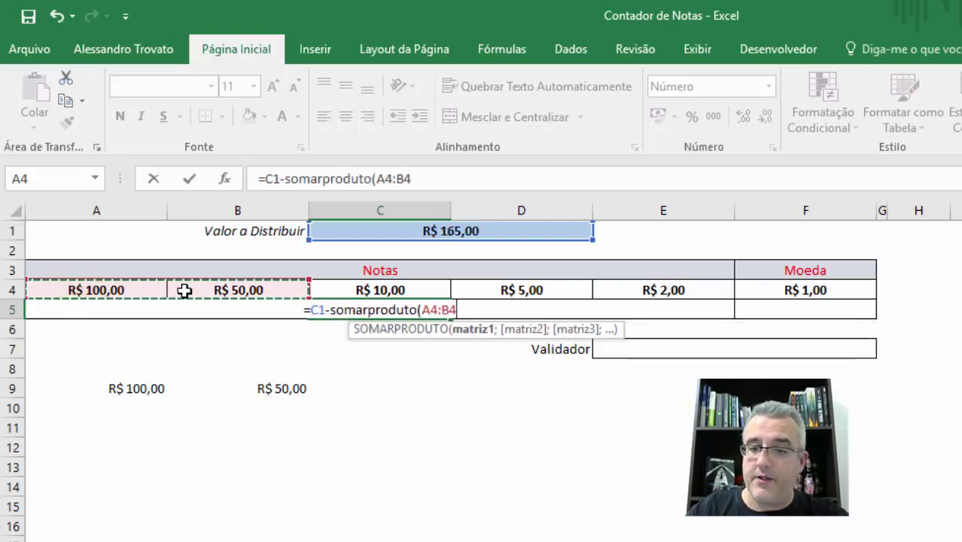
{"action": "type", "text": ";"}
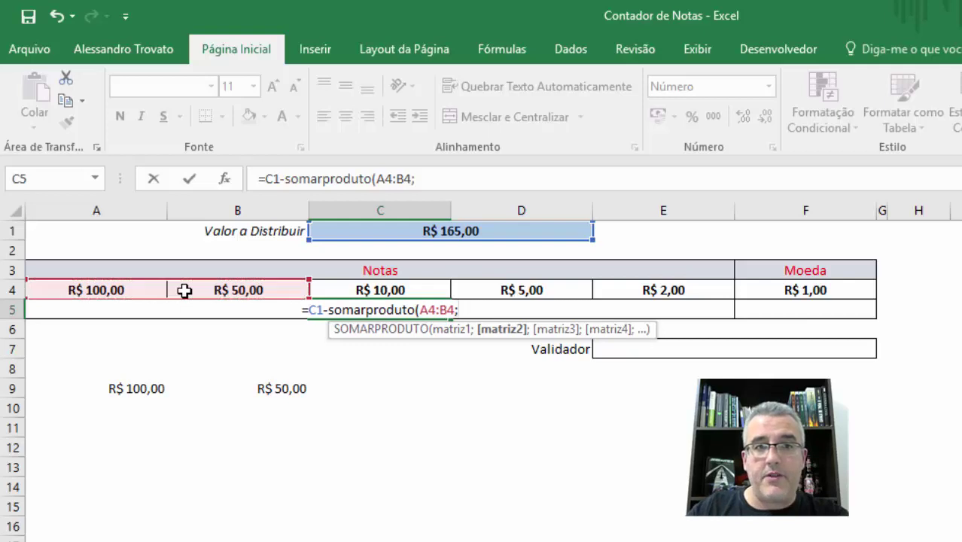
{"action": "left_click", "coordinate": [112, 311]}
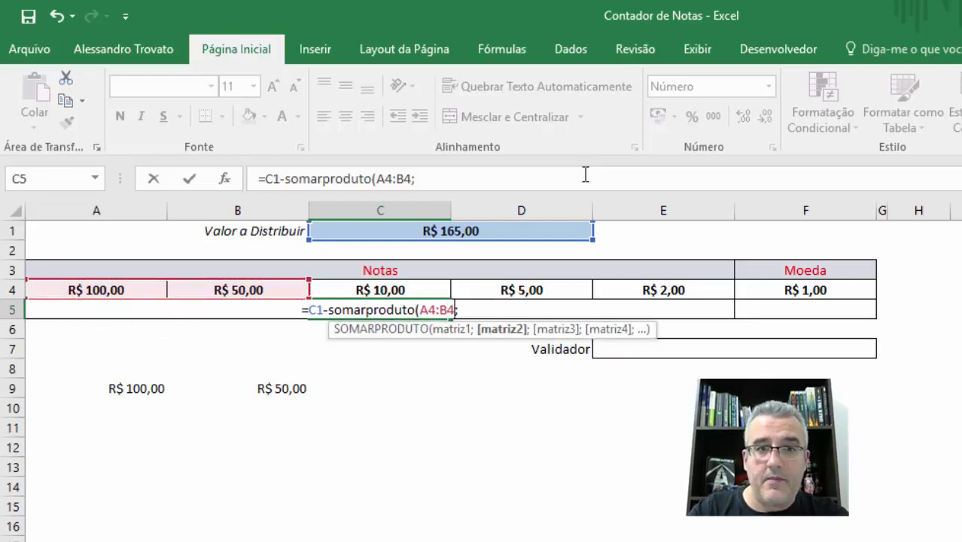
{"action": "key", "text": "Left"}
{"action": "key", "text": "Left"}
{"action": "key", "text": "Right"}
{"action": "key", "text": "Left"}
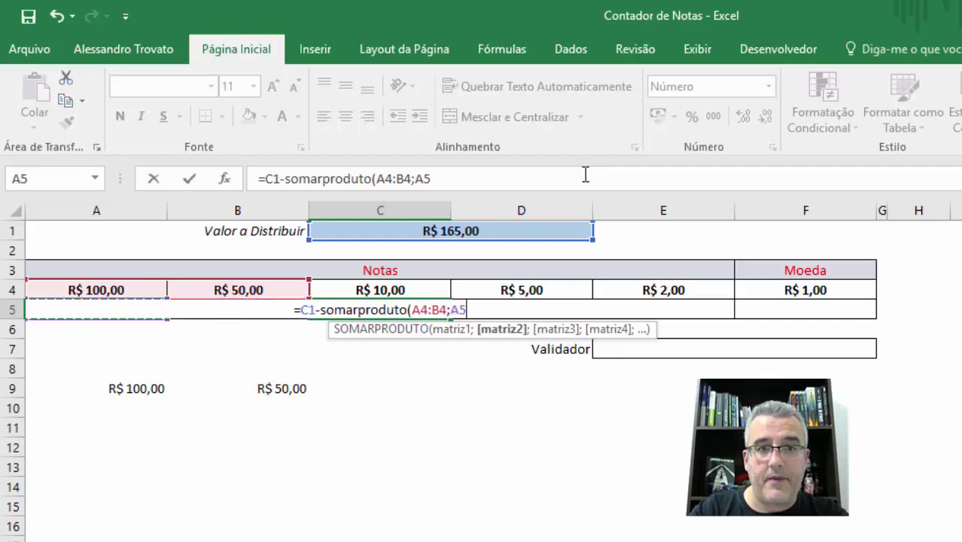
{"action": "key", "text": "shift+Right"}
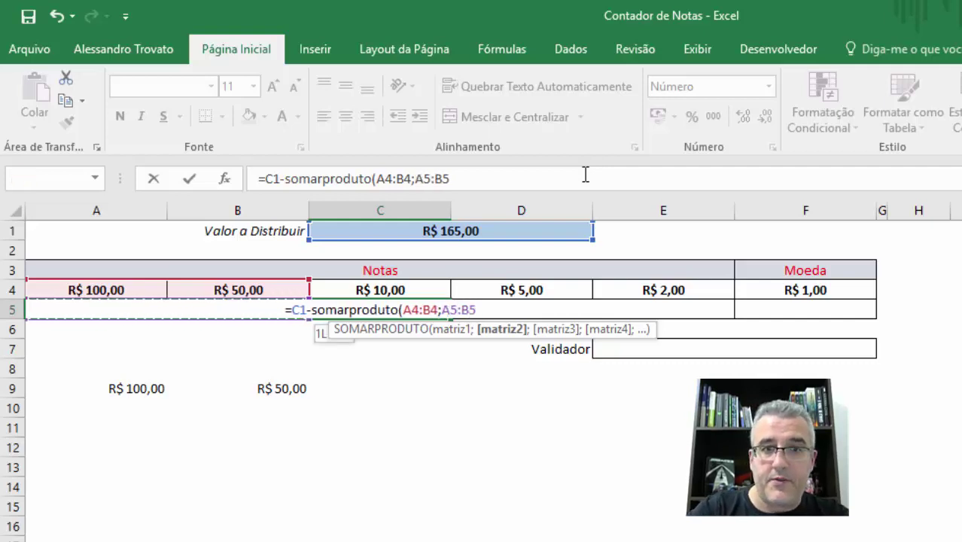
{"action": "type", "text": ")"}
{"action": "key", "text": "Return"}
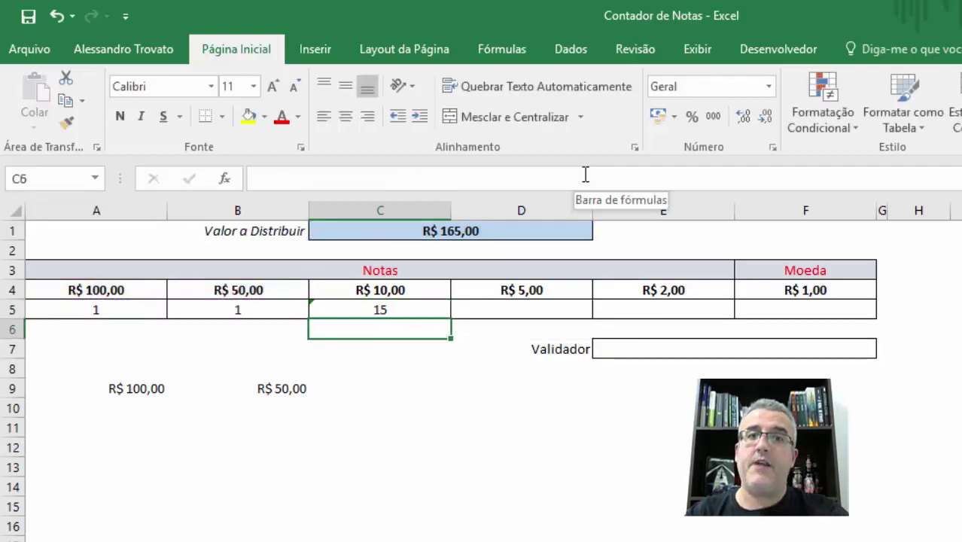
Step: Wrap C5's remainder in parentheses and divide it by the R$ 10,00 in C4, giving 2
{"action": "key", "text": "Up"}
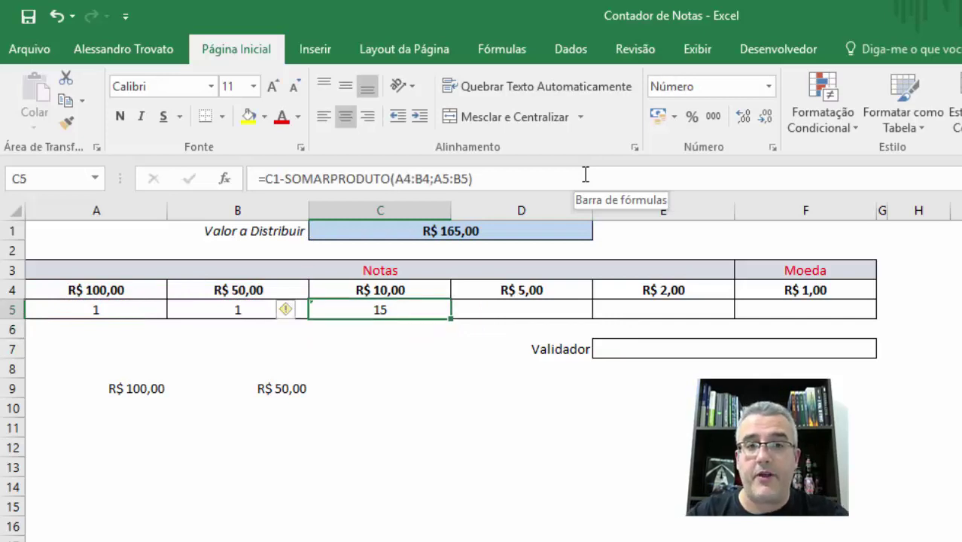
{"action": "key", "text": "F2"}
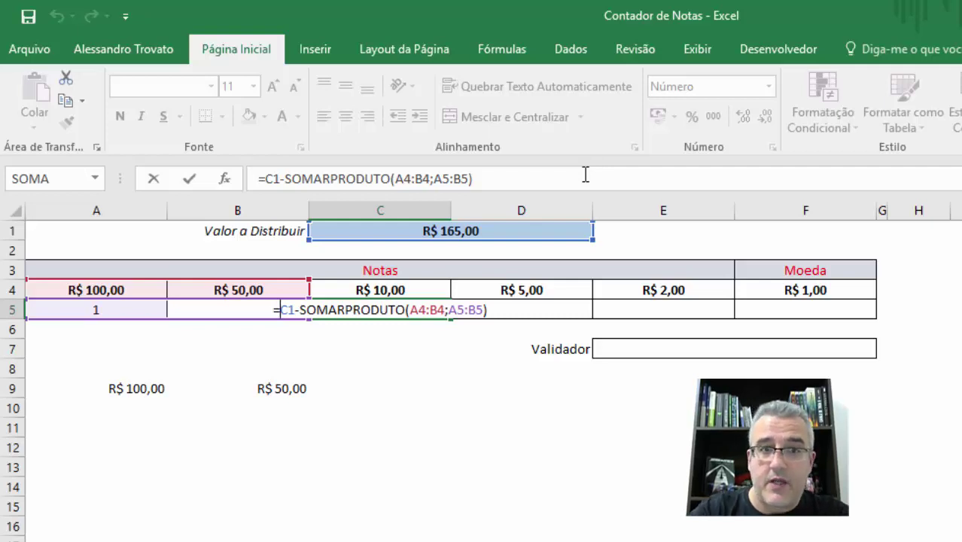
{"action": "type", "text": "("}
{"action": "type", "text": ")"}
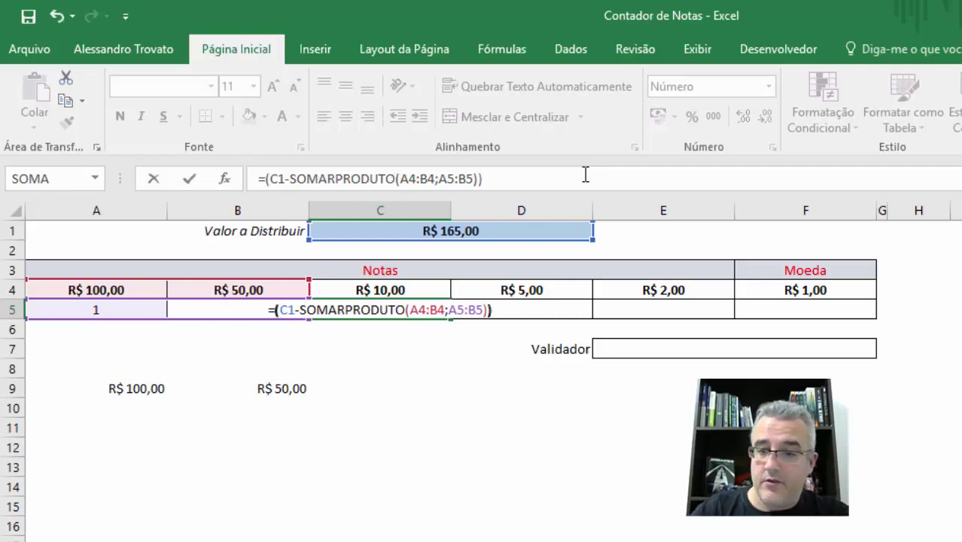
{"action": "type", "text": "/"}
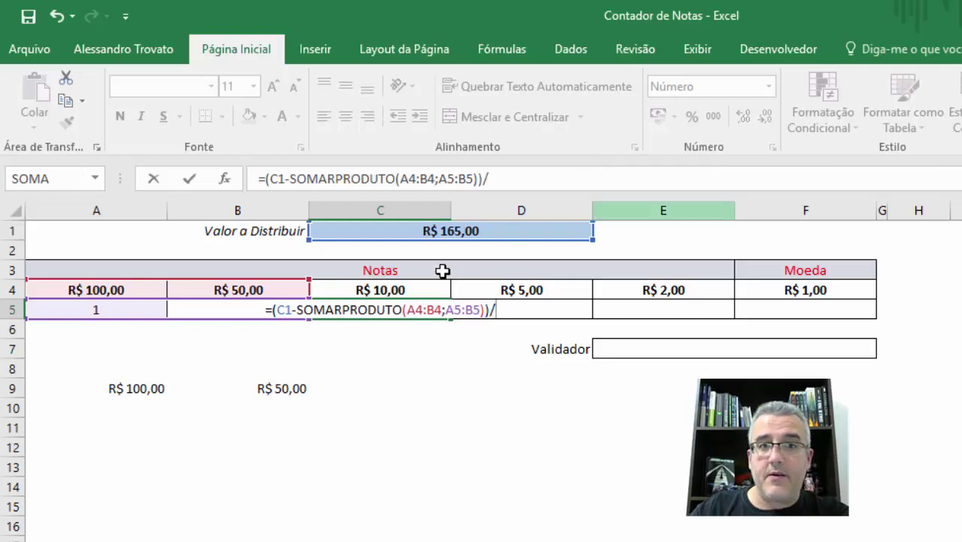
{"action": "left_click", "coordinate": [403, 283]}
{"action": "key", "text": "Return"}
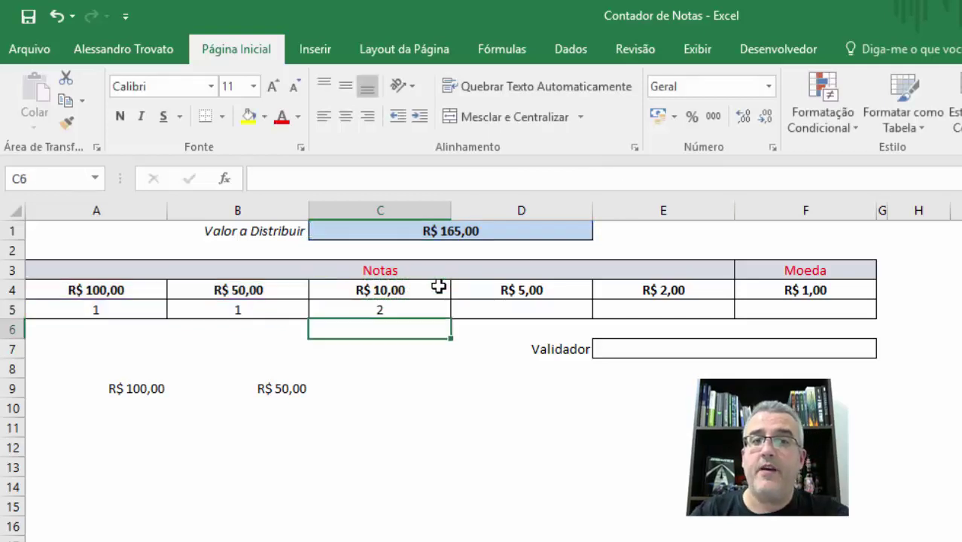
Step: Show more decimals in C5, then wrap its formula in INT so it shows 1,00
{"action": "key", "text": "Up"}
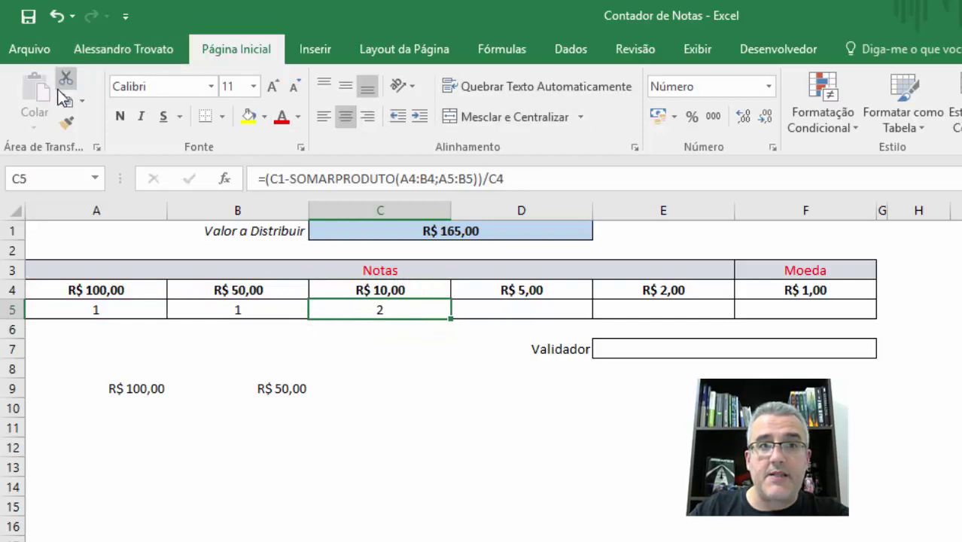
{"action": "left_click", "coordinate": [745, 117]}
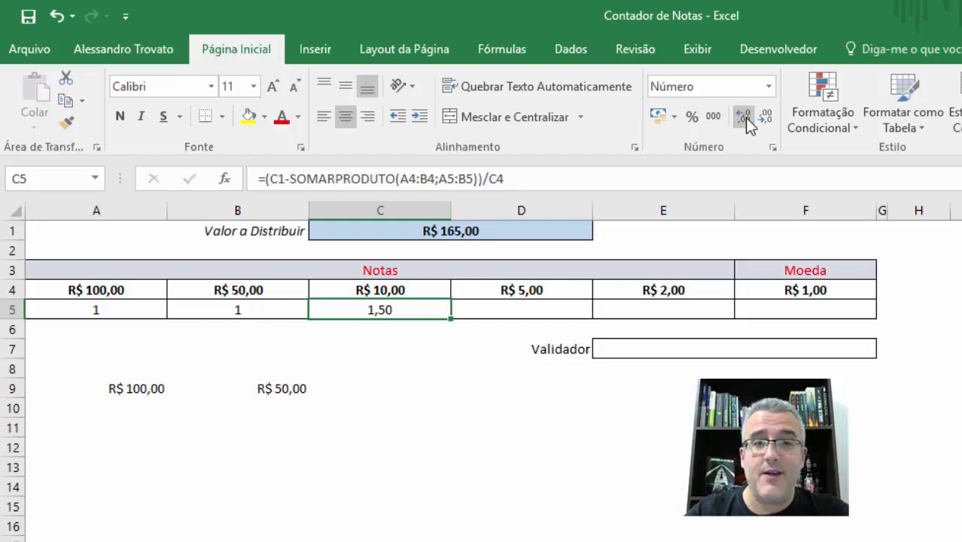
{"action": "key", "text": "F2"}
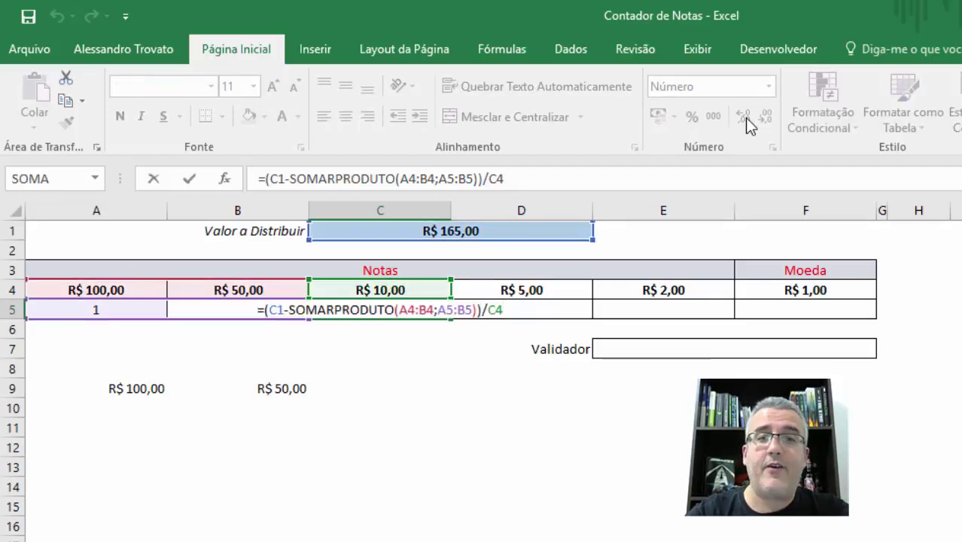
{"action": "type", "text": "int("}
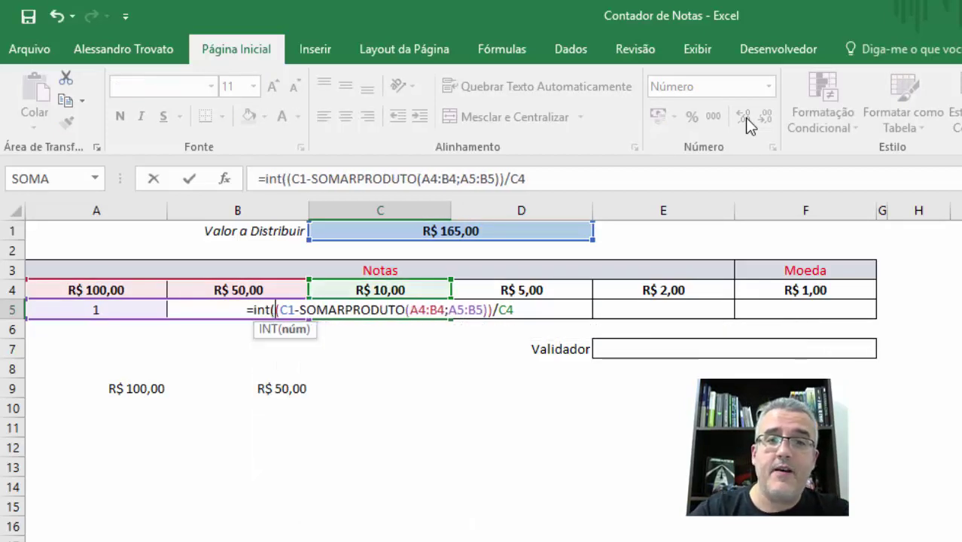
{"action": "type", "text": ")"}
{"action": "key", "text": "Return"}
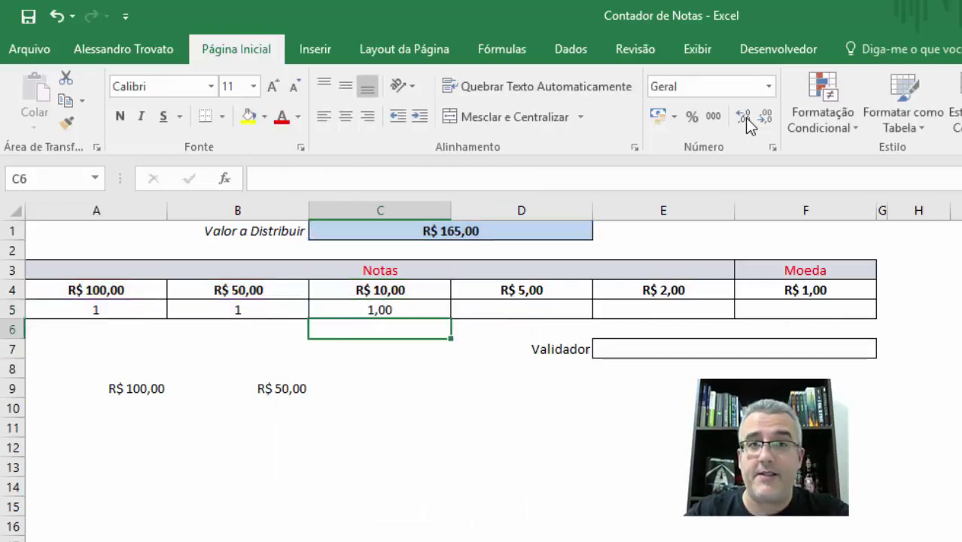
{"action": "key", "text": "Up"}
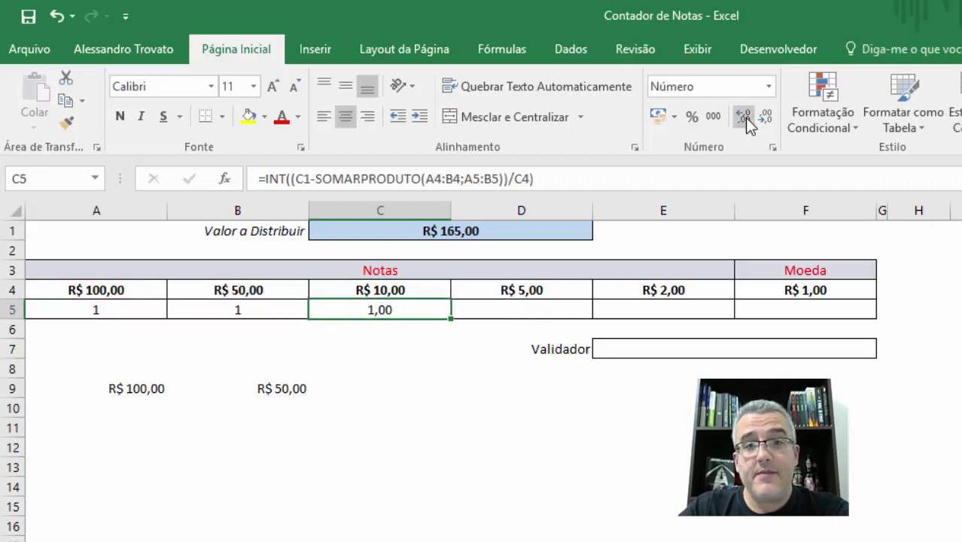
Step: Change the amount in C1 to 195, then to 115
{"action": "key", "text": "Up"}
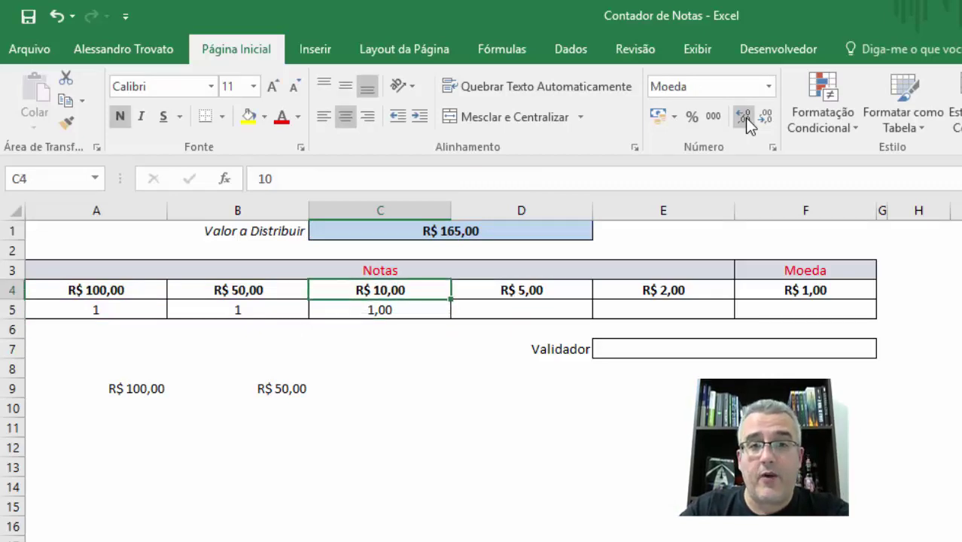
{"action": "key", "text": "Up"}
{"action": "key", "text": "Up"}
{"action": "key", "text": "Up"}
{"action": "type", "text": "19"}
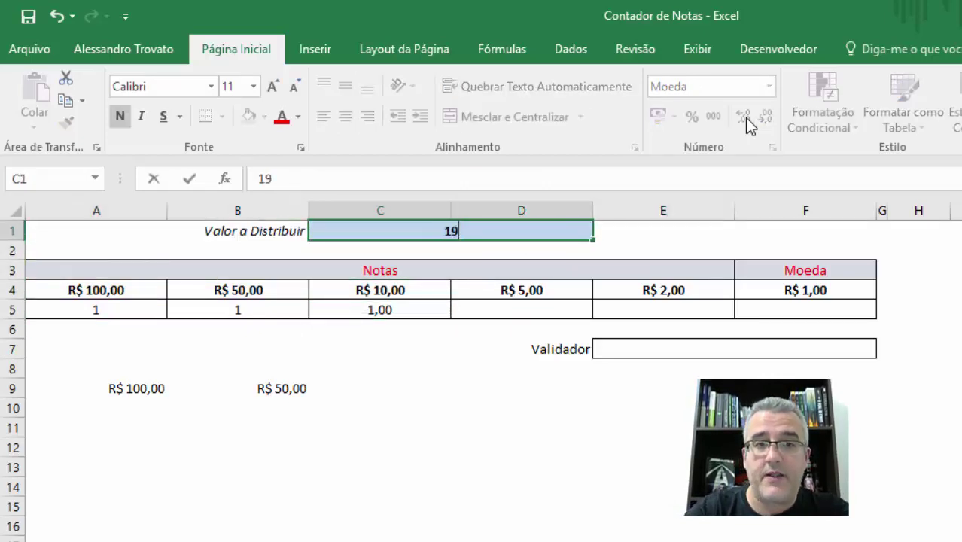
{"action": "type", "text": "5"}
{"action": "key", "text": "Return"}
{"action": "key", "text": "Up"}
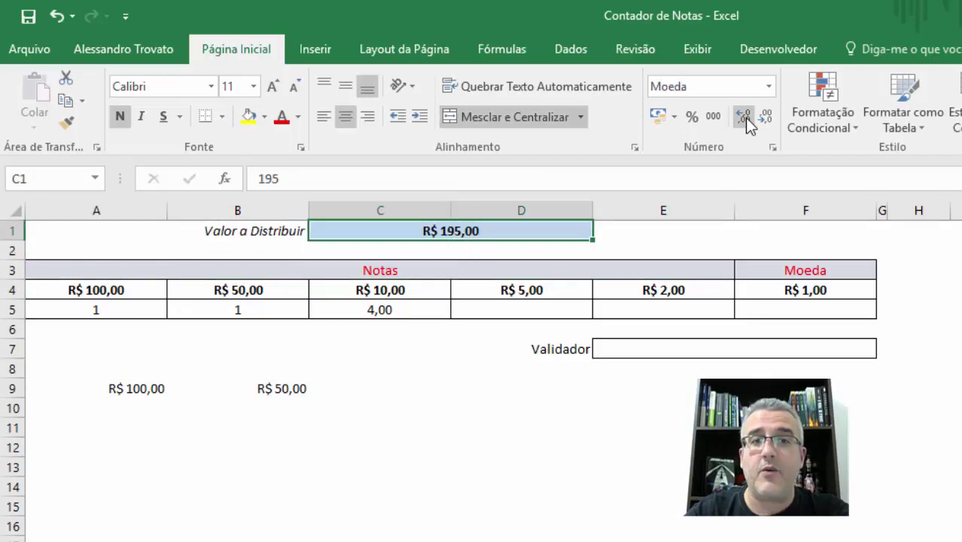
{"action": "type", "text": "115"}
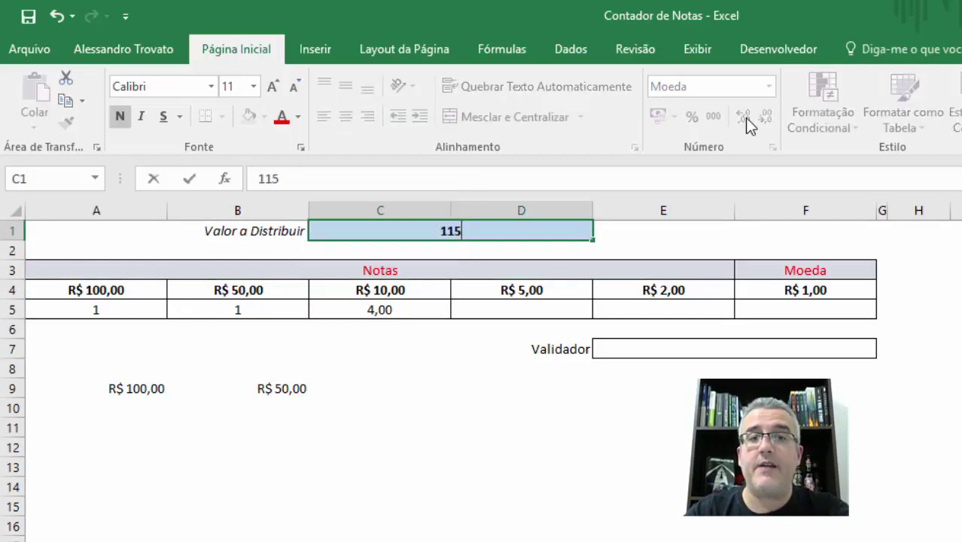
{"action": "key", "text": "Return"}
{"action": "key", "text": "Up"}
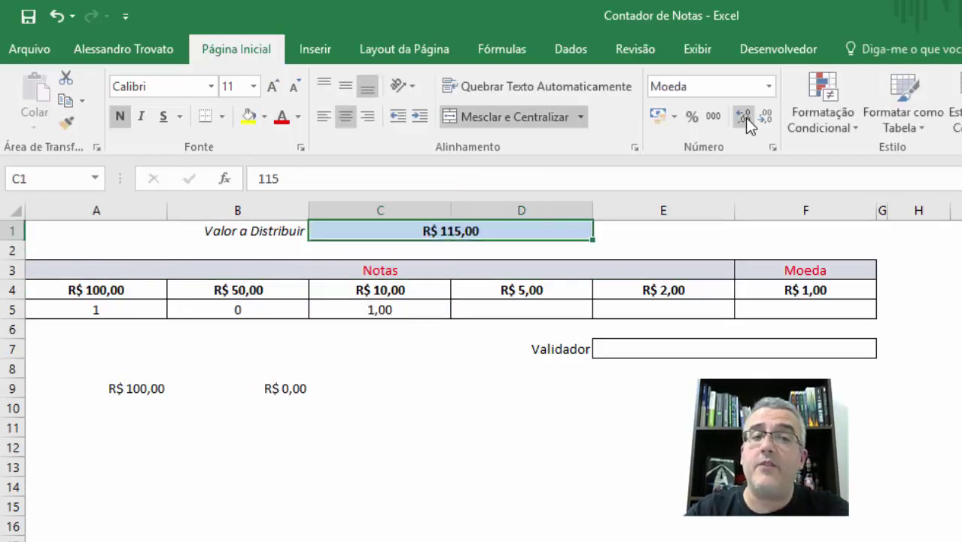
Step: Copy the B9 subtotal formula into C9, giving =C5*C4
{"action": "left_click", "coordinate": [291, 387]}
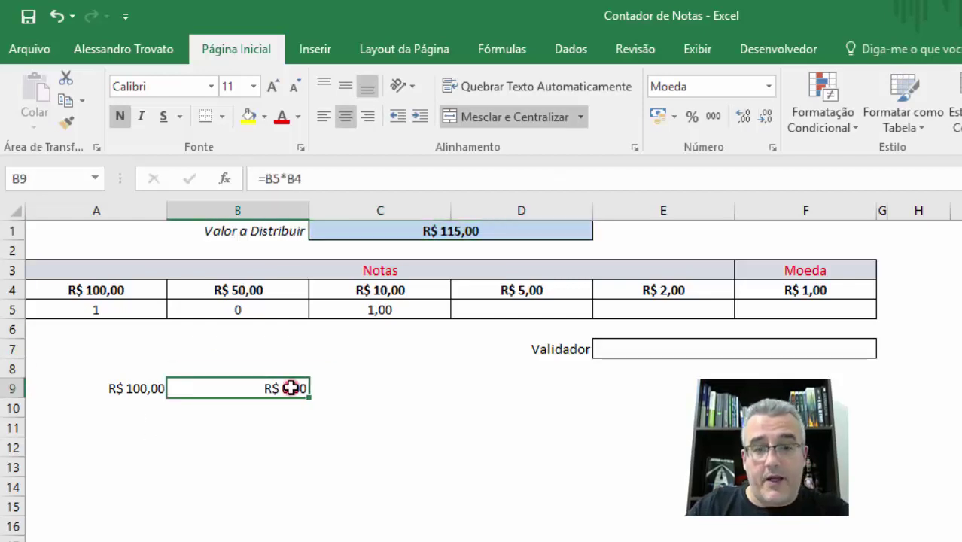
{"action": "key", "text": "ctrl+c"}
{"action": "left_click", "coordinate": [380, 387]}
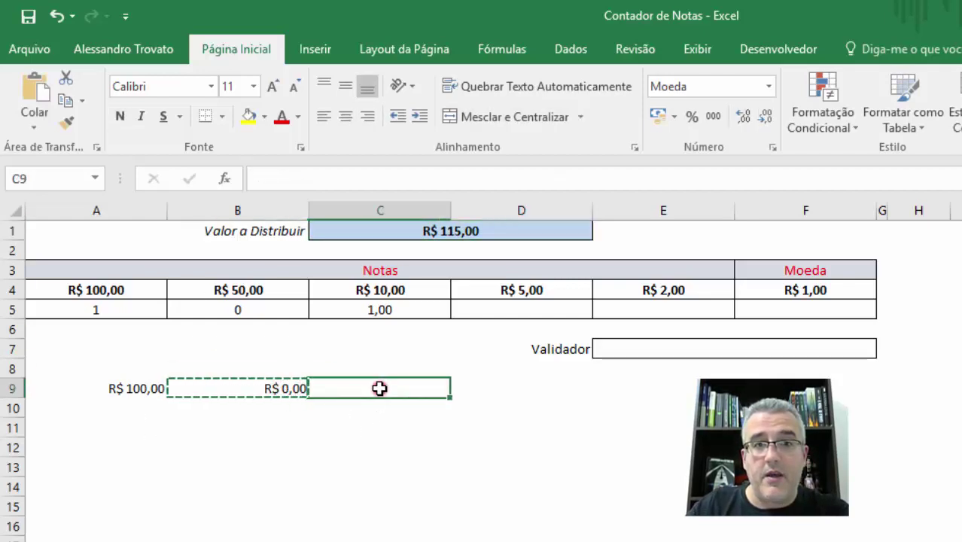
{"action": "key", "text": "ctrl+v"}
{"action": "key", "text": "Escape"}
{"action": "left_click", "coordinate": [134, 392]}
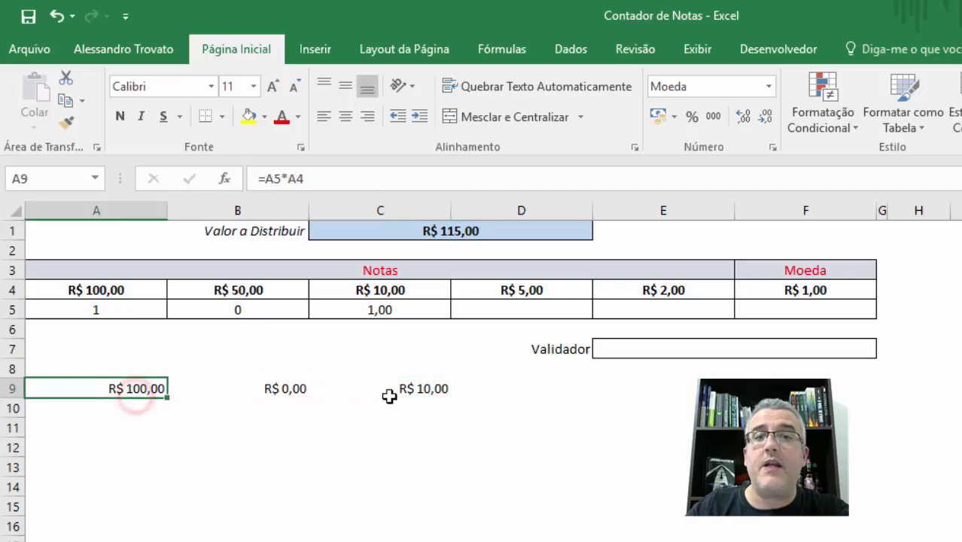
{"action": "left_click", "coordinate": [390, 393]}
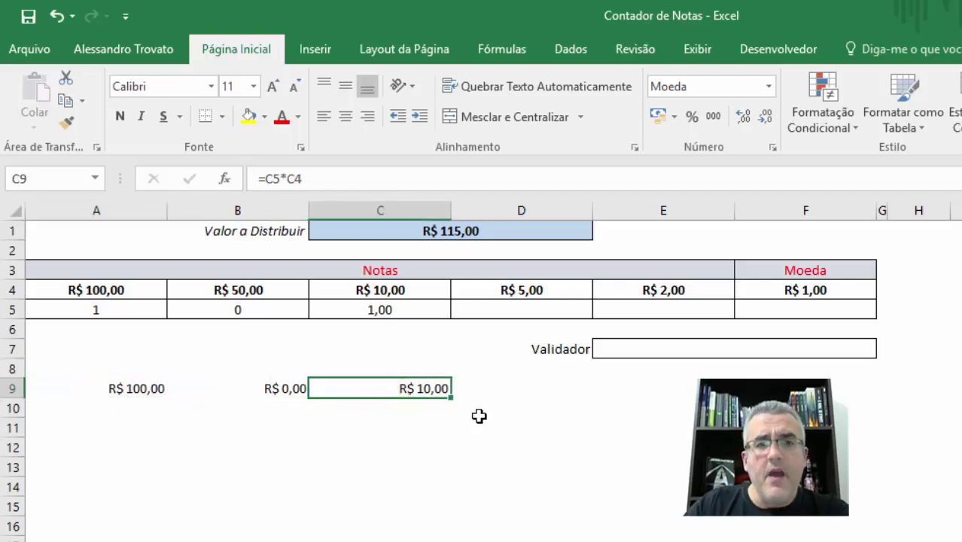
Step: Copy B5's whole-number format onto C5 with Format Painter
{"action": "left_click", "coordinate": [258, 309]}
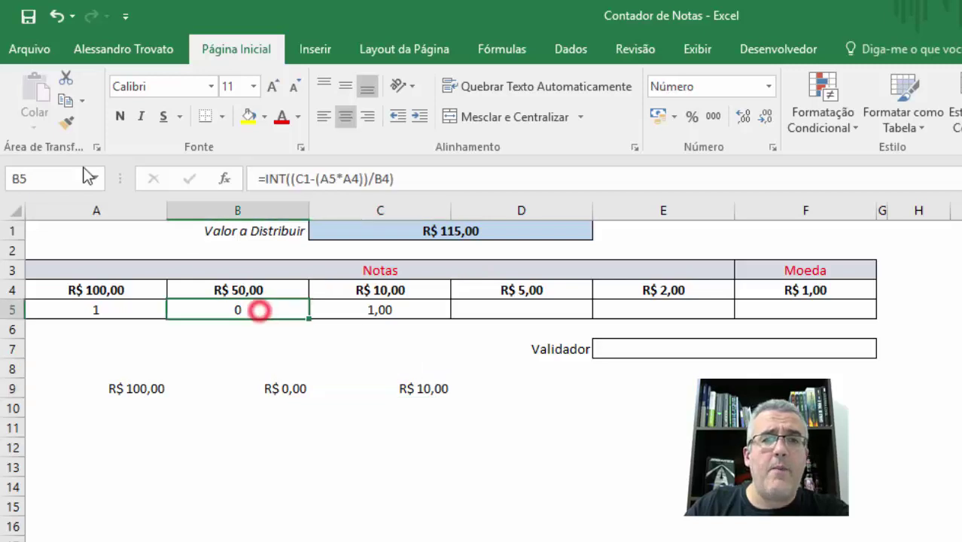
{"action": "left_click", "coordinate": [76, 130]}
{"action": "left_click", "coordinate": [344, 308]}
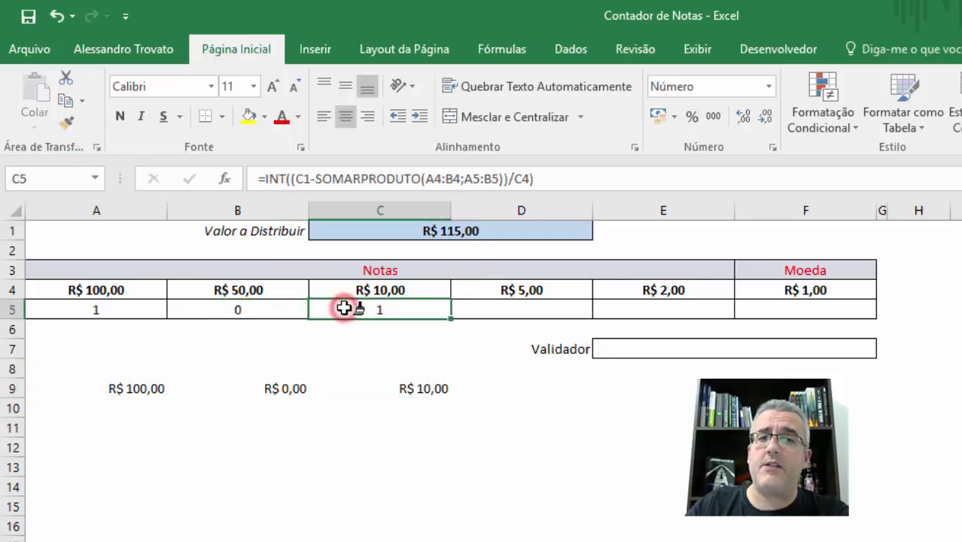
{"action": "left_click", "coordinate": [534, 308]}
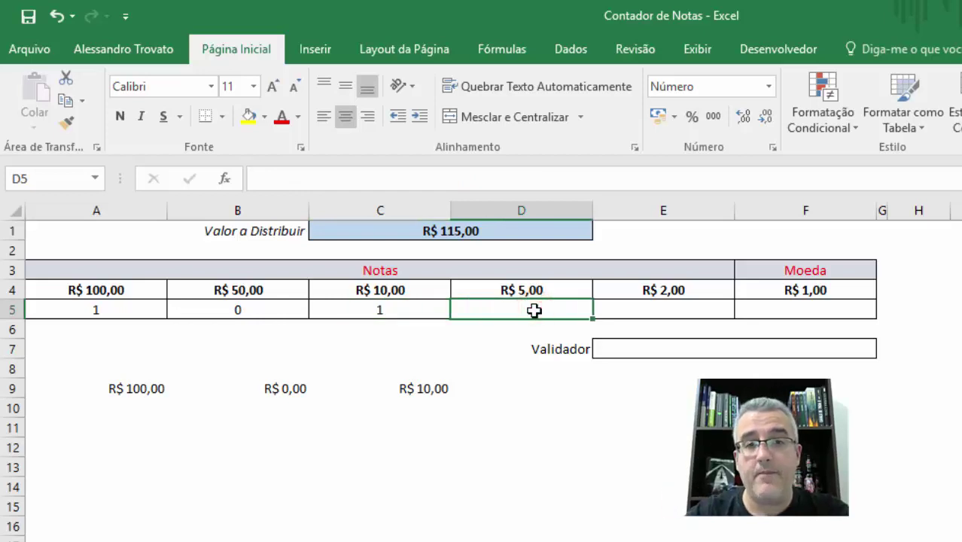
Step: Enter =C1-SOMARPRODUTO(A4:C4;A5:C5) in D5, showing 5 left after R$100, R$50 and R$10 notes
{"action": "type", "text": "="}
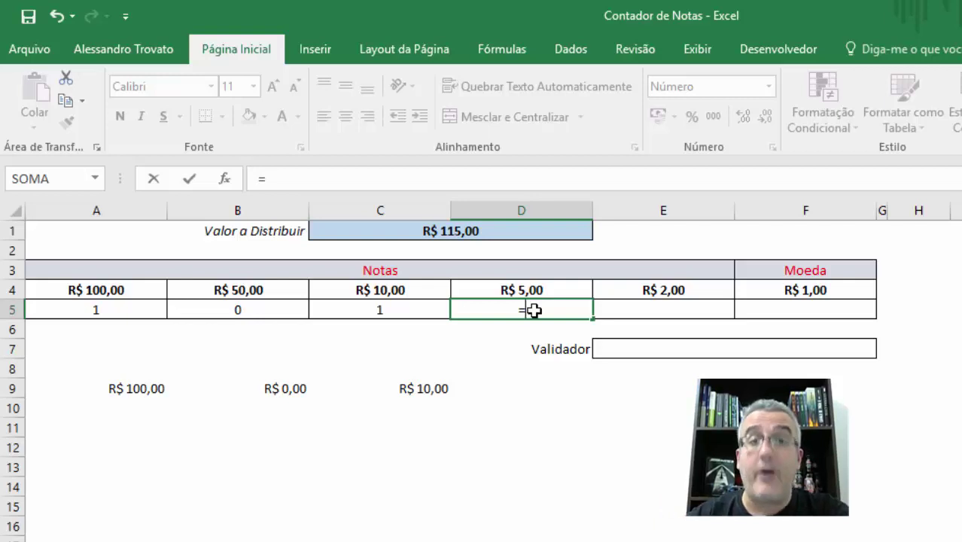
{"action": "left_click", "coordinate": [450, 224]}
{"action": "type", "text": "-"}
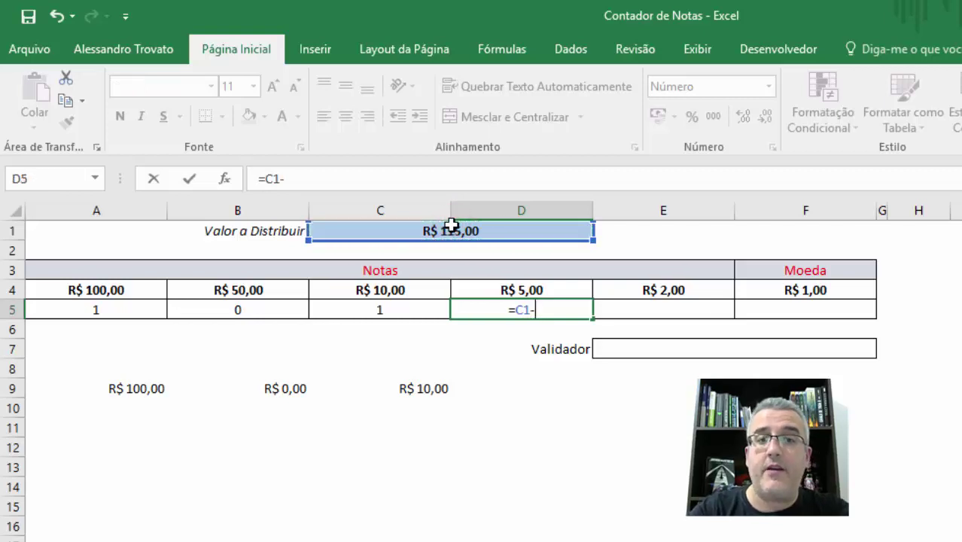
{"action": "type", "text": "somarpro"}
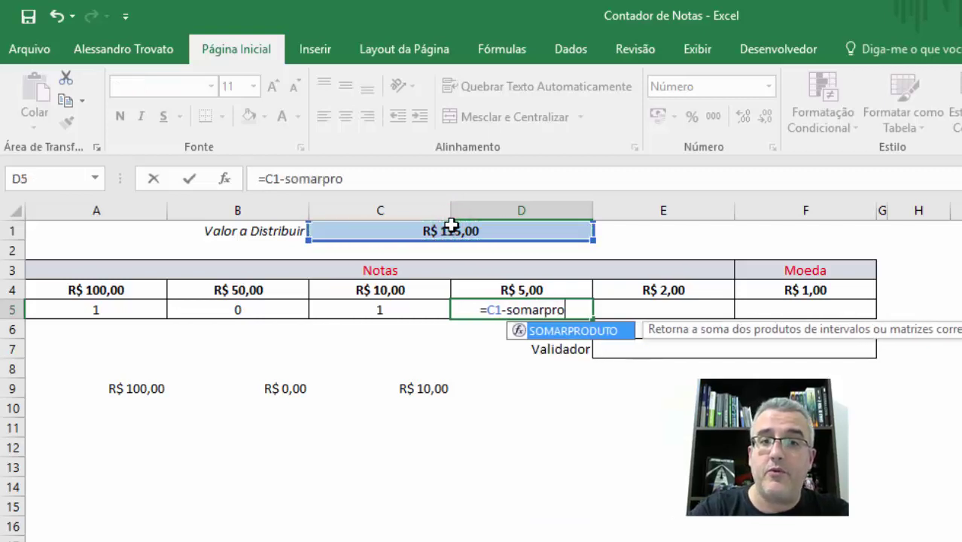
{"action": "type", "text": "duto("}
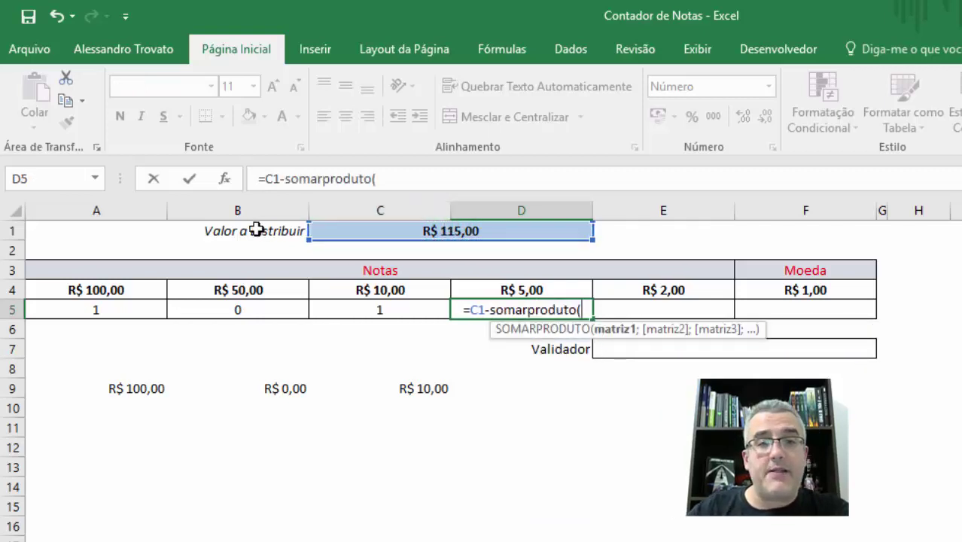
{"action": "left_click_drag", "start_coordinate": [95, 293], "coordinate": [338, 294]}
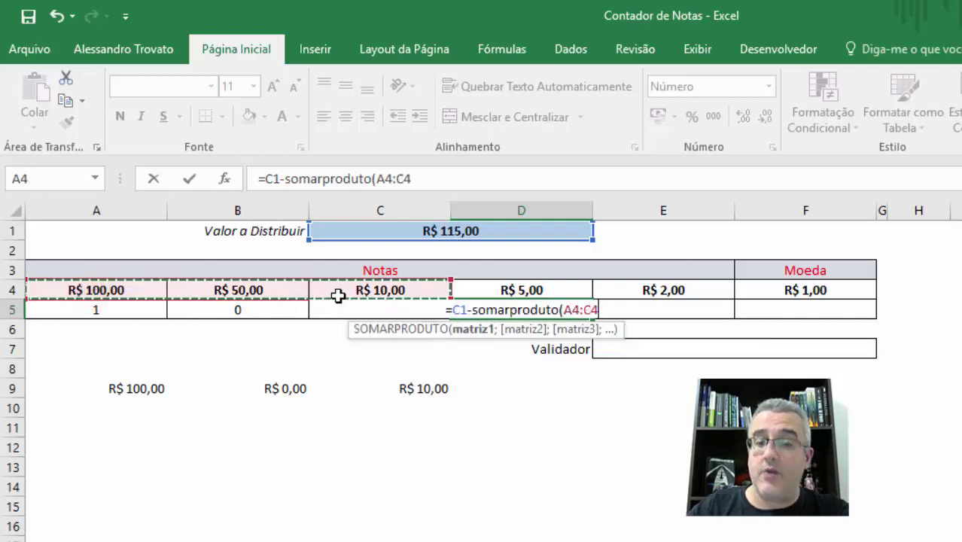
{"action": "type", "text": ";"}
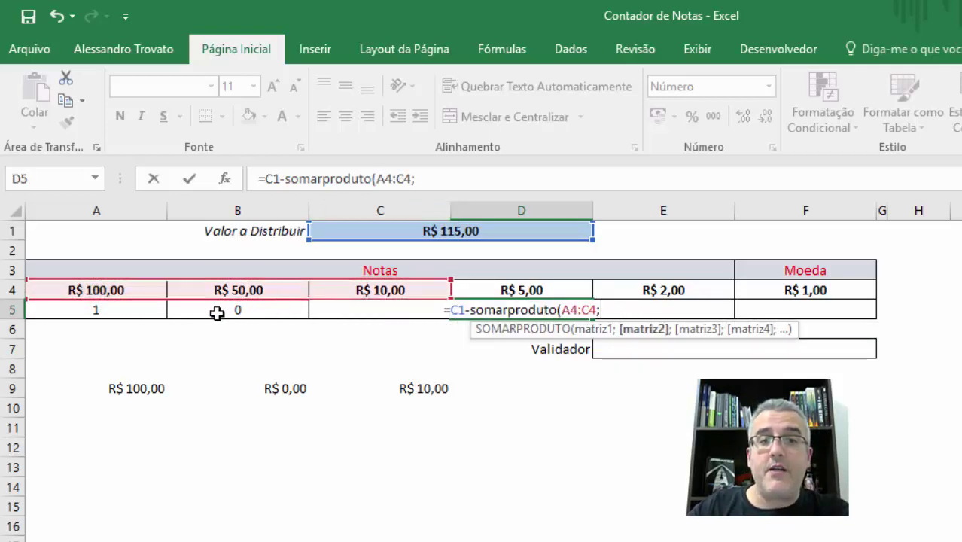
{"action": "left_click_drag", "start_coordinate": [141, 312], "coordinate": [333, 314]}
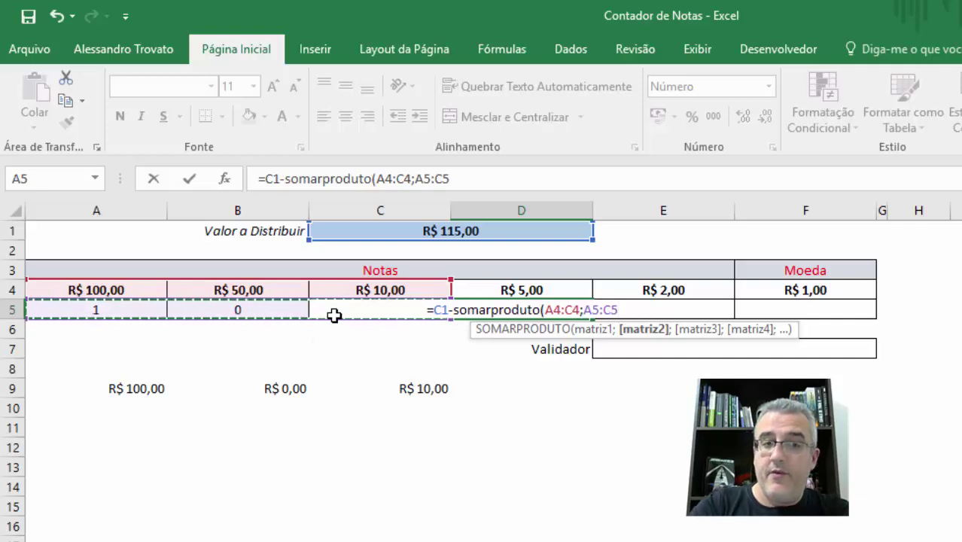
{"action": "type", "text": ")"}
{"action": "key", "text": "Return"}
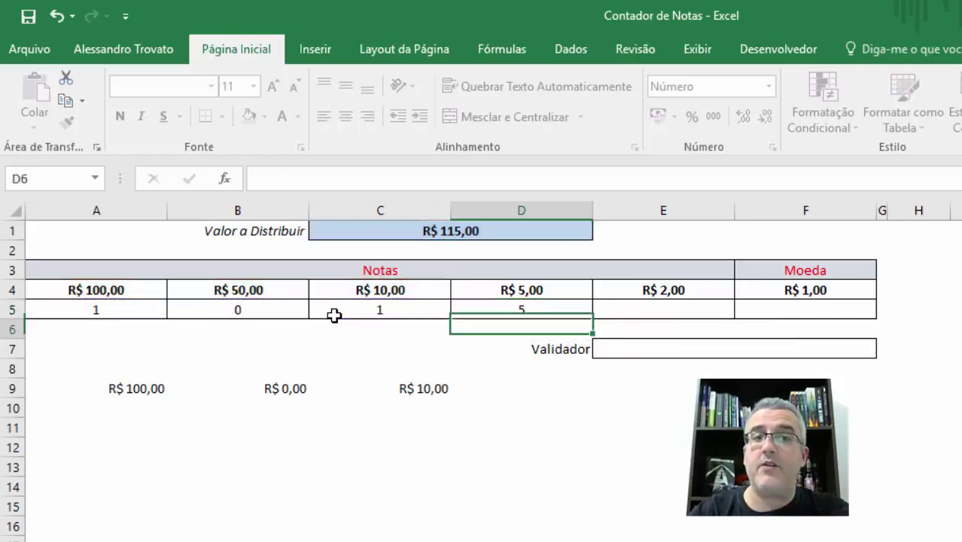
Step: Parenthesize D5's remainder and divide it by the R$ 5,00 value in D4
{"action": "key", "text": "Up"}
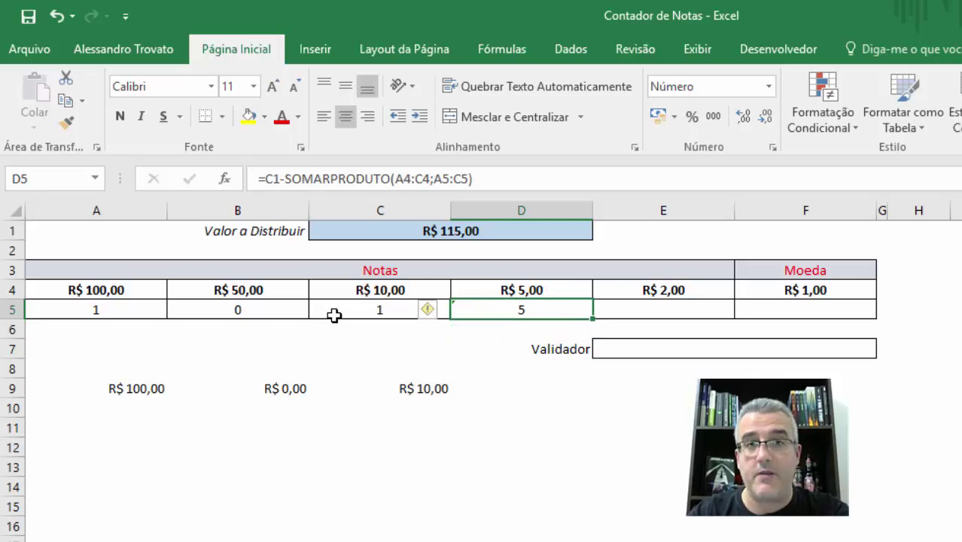
{"action": "key", "text": "F2"}
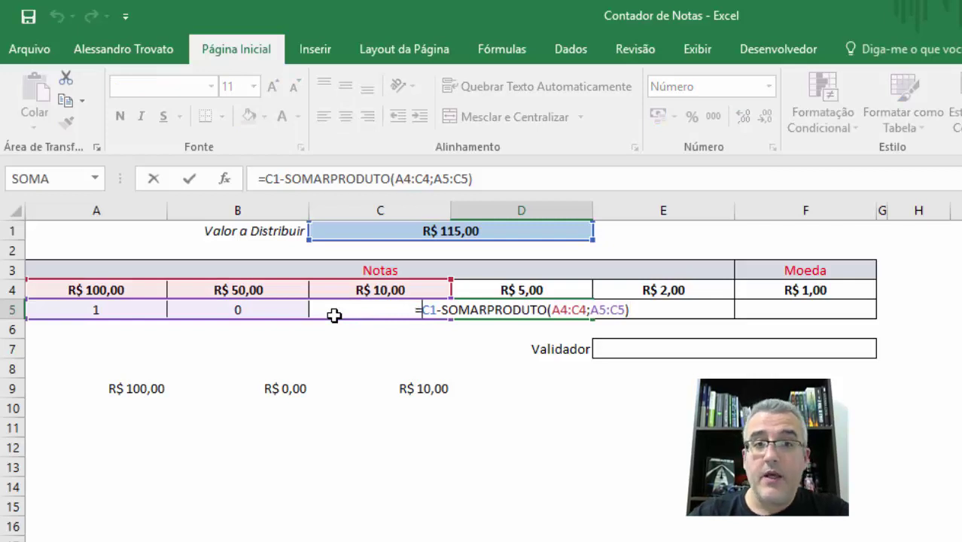
{"action": "type", "text": "("}
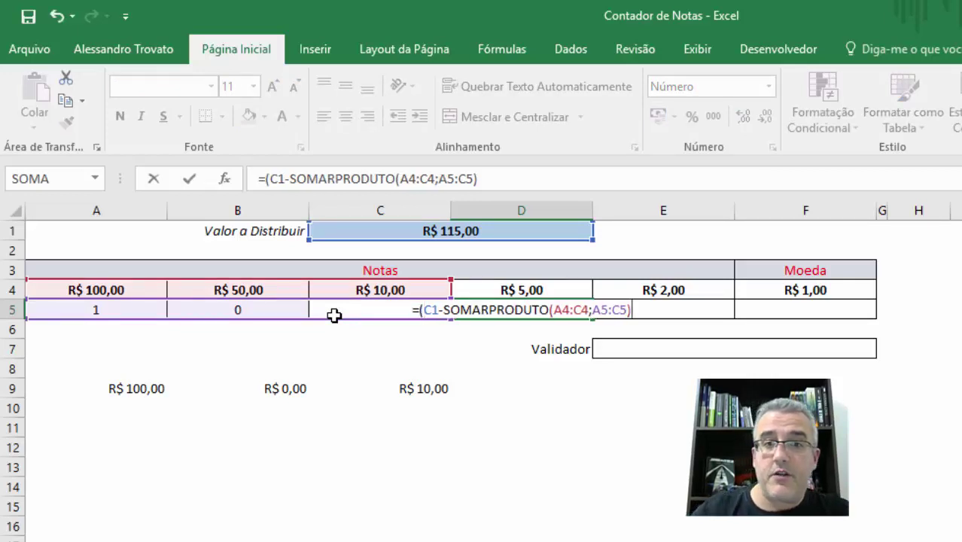
{"action": "type", "text": ")"}
{"action": "left_click", "coordinate": [530, 292]}
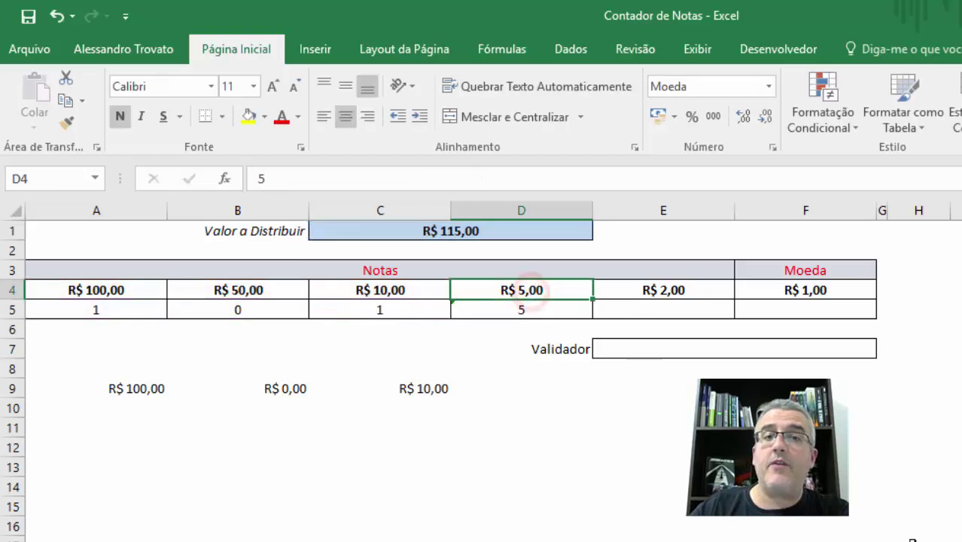
{"action": "double_click", "coordinate": [559, 312]}
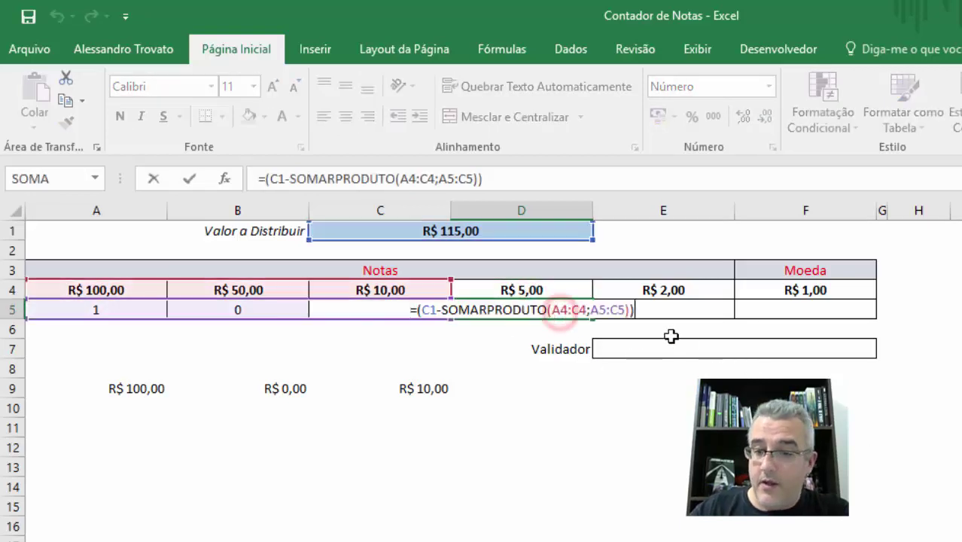
{"action": "type", "text": "/"}
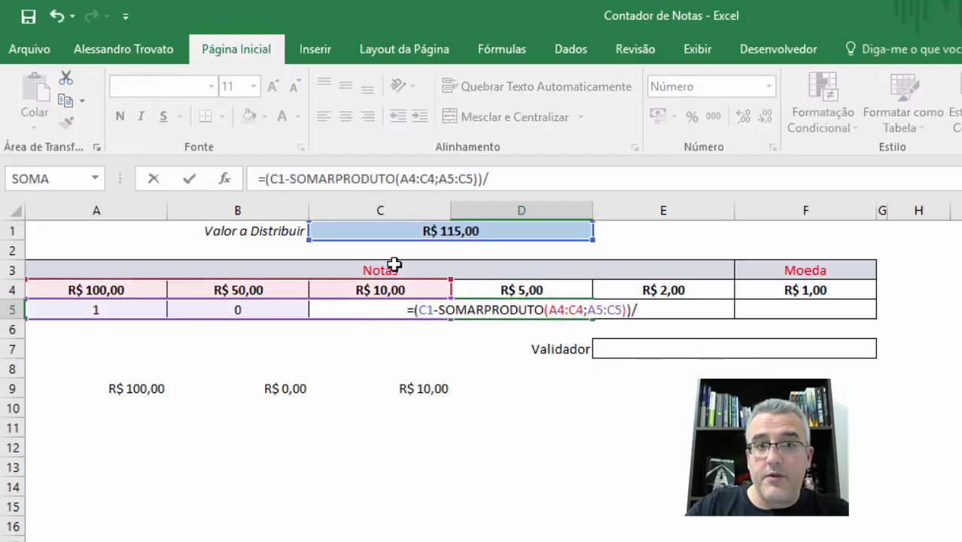
{"action": "left_click", "coordinate": [530, 288]}
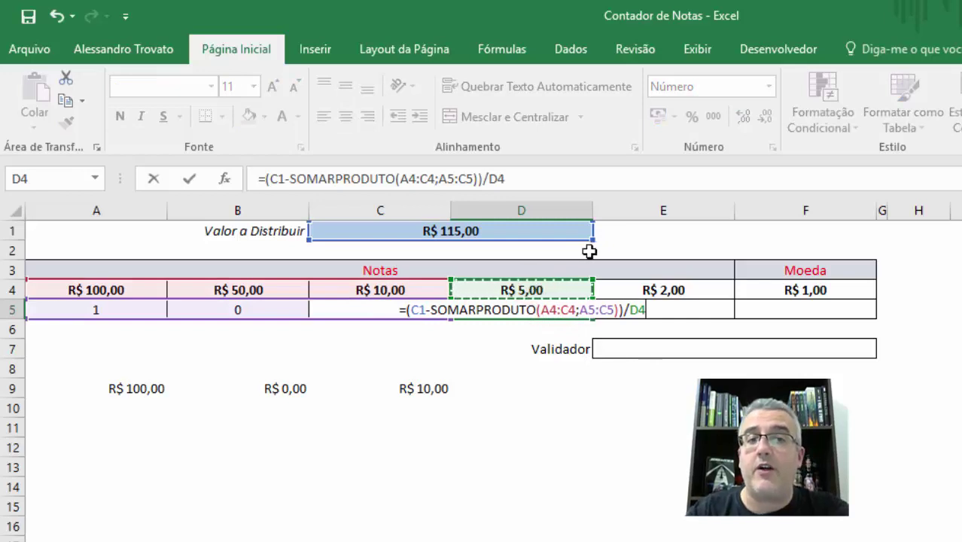
{"action": "key", "text": "Return"}
Step: Wrap D5's formula in INT, making it =INT((C1-SOMARPRODUTO(A4:C4;A5:C5))/D4)
{"action": "key", "text": "Up"}
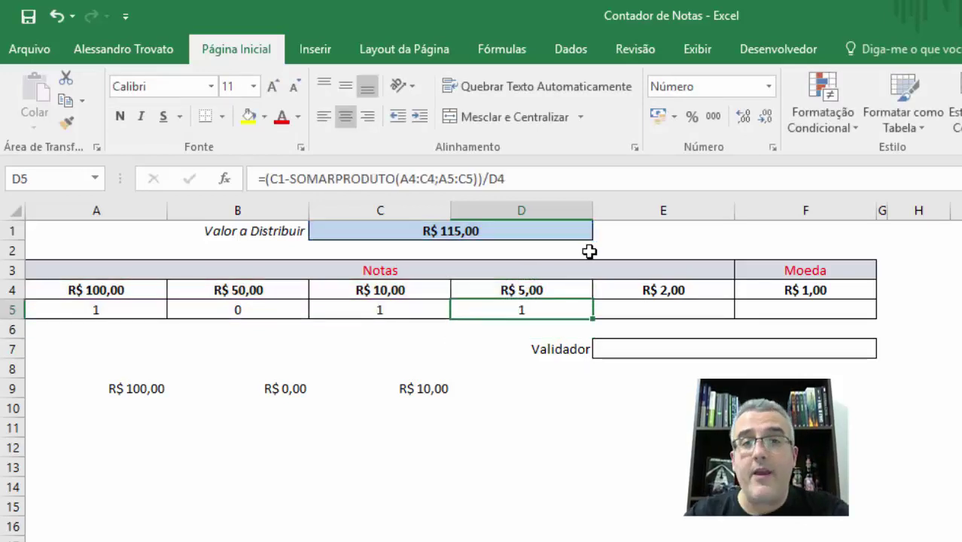
{"action": "key", "text": "F2"}
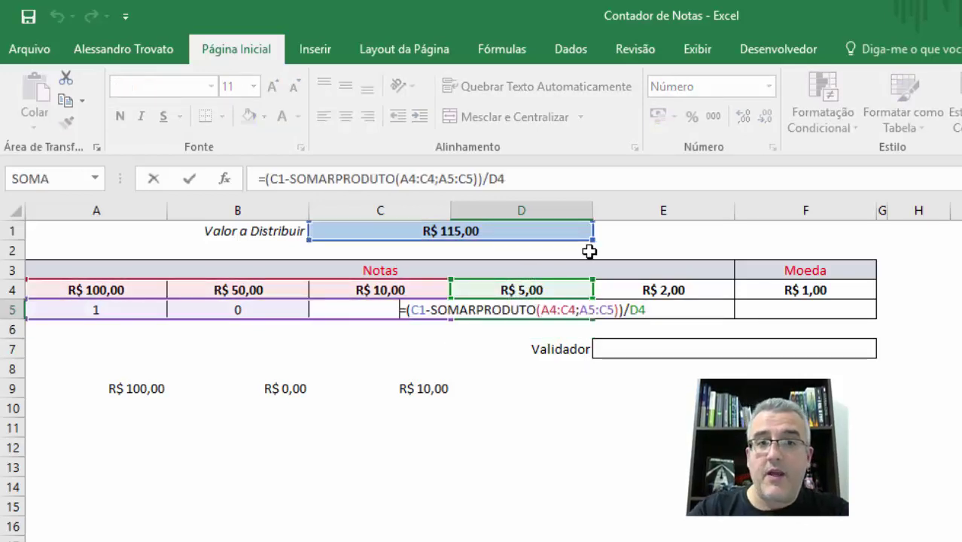
{"action": "key", "text": "Right"}
{"action": "type", "text": "int*"}
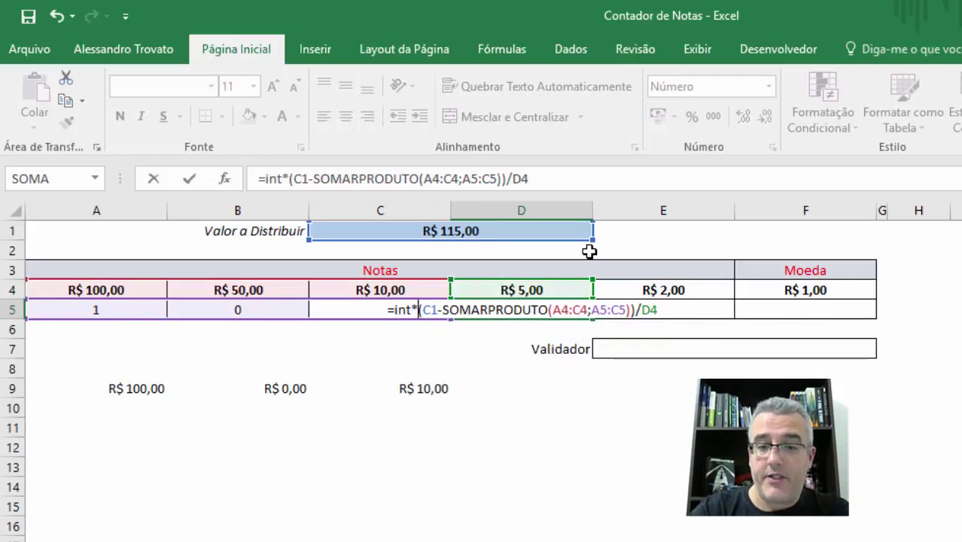
{"action": "key", "text": "BackSpace"}
{"action": "type", "text": "("}
{"action": "type", "text": ")"}
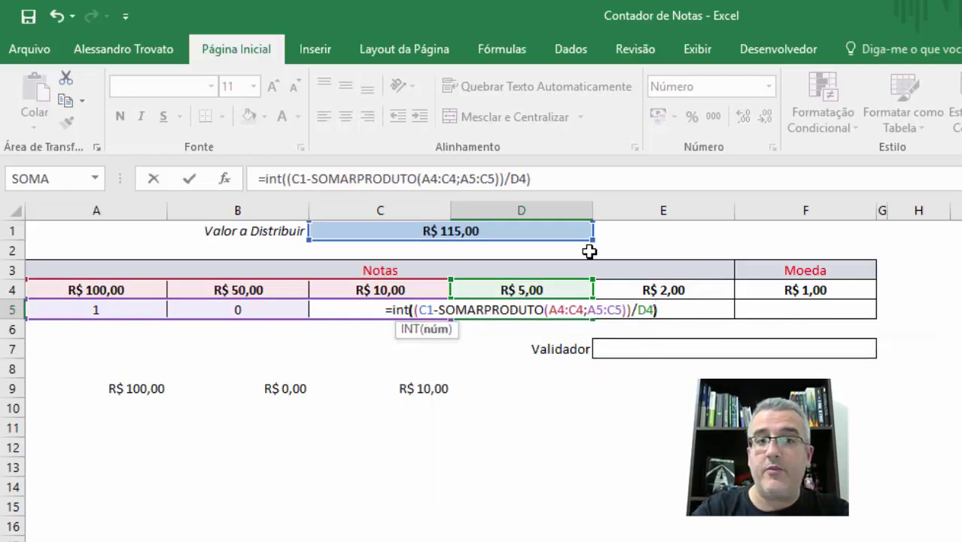
{"action": "key", "text": "Return"}
{"action": "key", "text": "Up"}
{"action": "key", "text": "Up"}
{"action": "key", "text": "Up"}
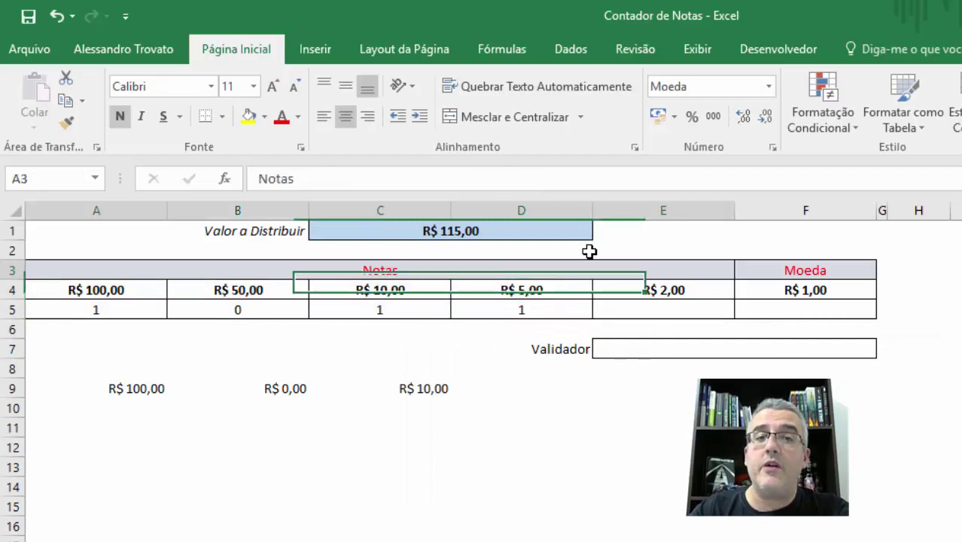
{"action": "key", "text": "Up"}
{"action": "key", "text": "Up"}
Step: Change the amount in C1 to 116, then 114, checking D5's count each time
{"action": "type", "text": "116"}
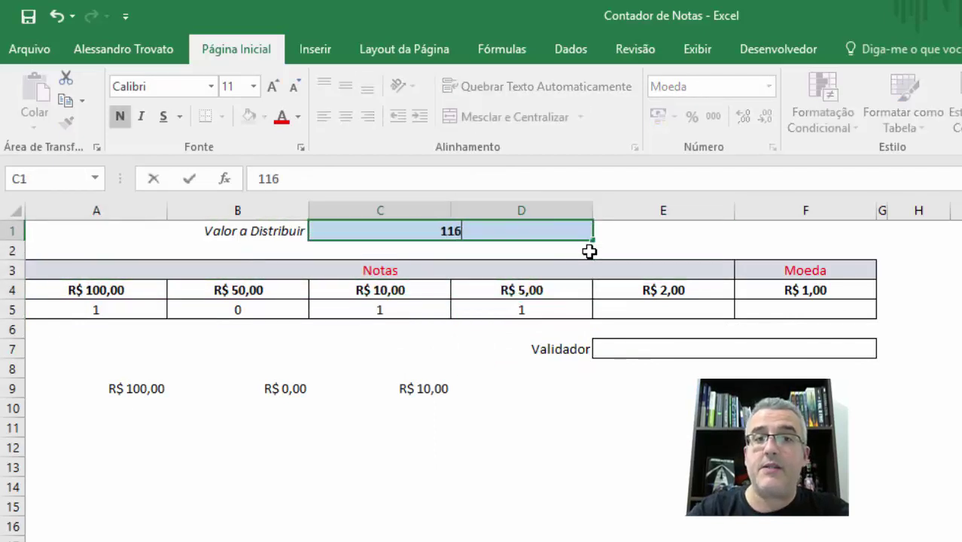
{"action": "left_click", "coordinate": [588, 252]}
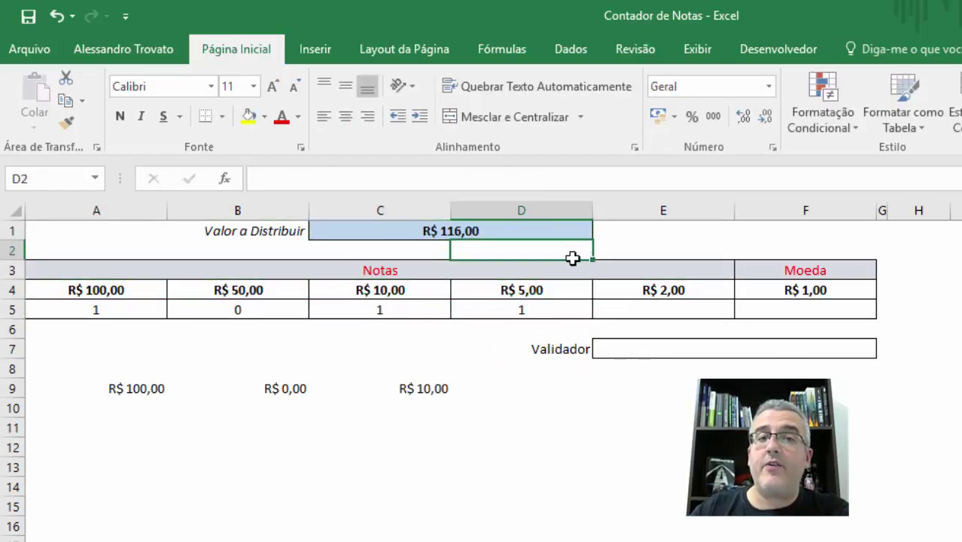
{"action": "left_click", "coordinate": [543, 309]}
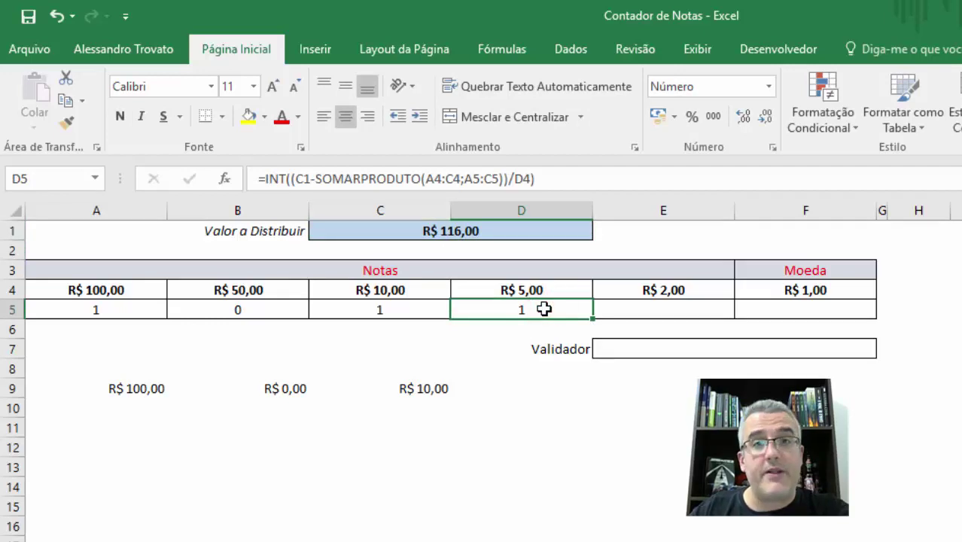
{"action": "left_click", "coordinate": [489, 231]}
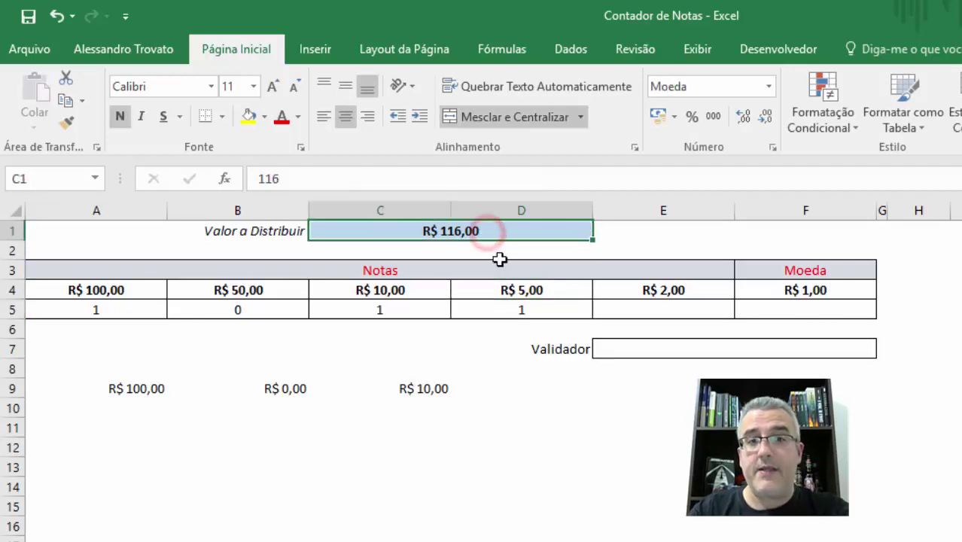
{"action": "type", "text": "114"}
{"action": "key", "text": "Return"}
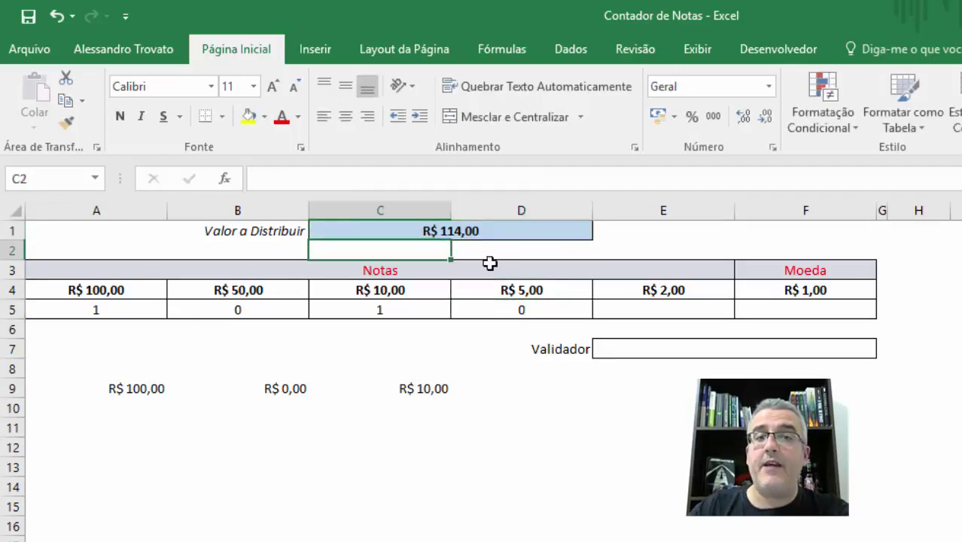
{"action": "left_click", "coordinate": [527, 307]}
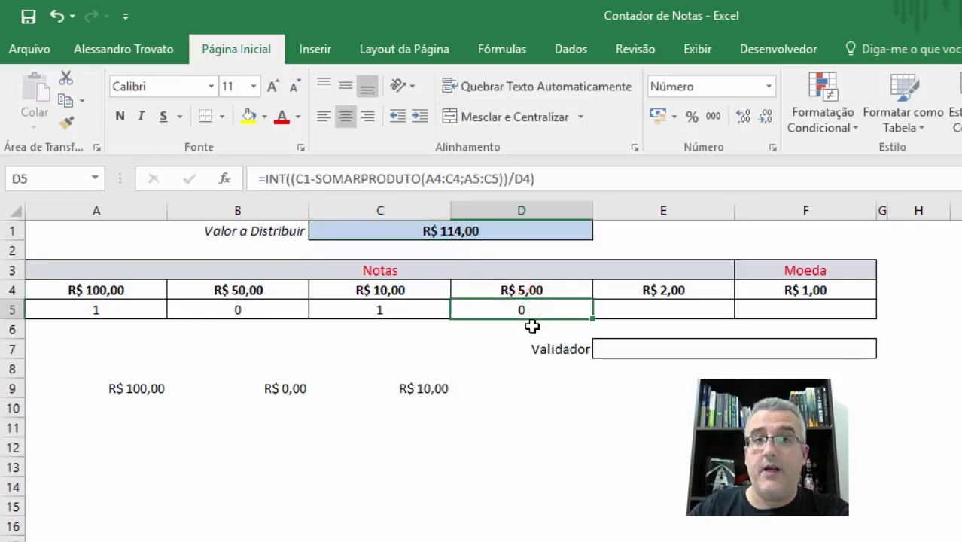
Step: Copy the C9 subtotal formula into D9, giving =D5*D4
{"action": "left_click", "coordinate": [440, 389]}
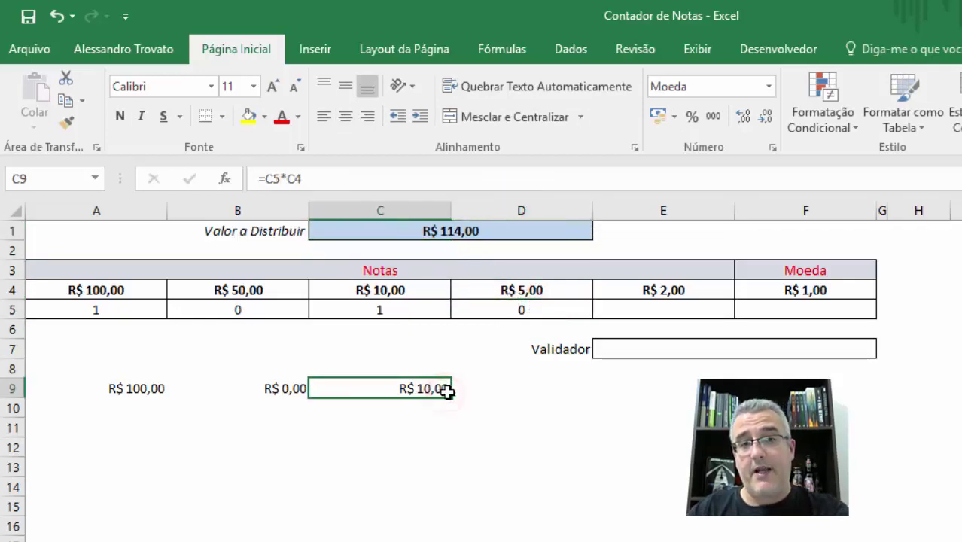
{"action": "key", "text": "ctrl+c"}
{"action": "left_click", "coordinate": [501, 393]}
{"action": "key", "text": "ctrl+v"}
{"action": "key", "text": "Escape"}
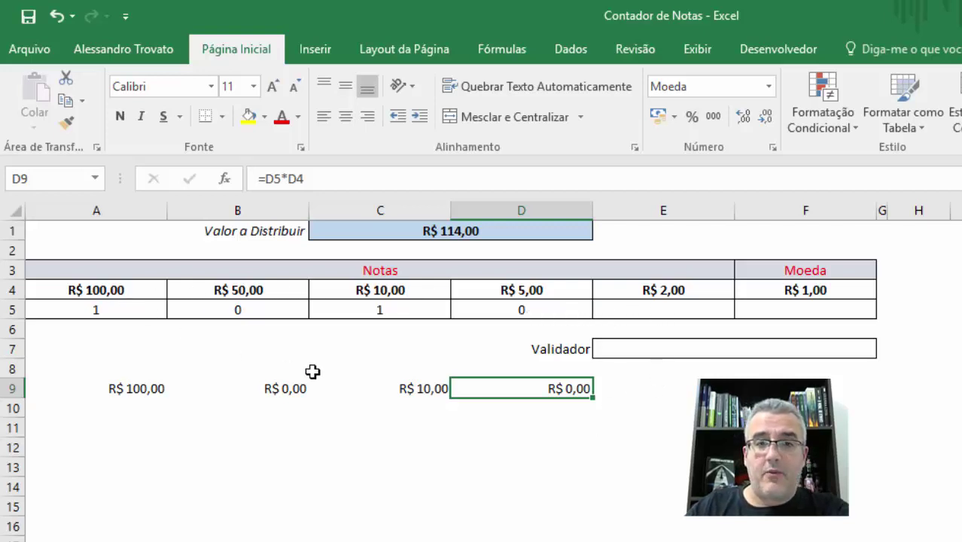
Step: Total row 9's subtotals in A12 with =SOMA, giving R$ 110,00
{"action": "left_click", "coordinate": [158, 443]}
{"action": "type", "text": "=som"}
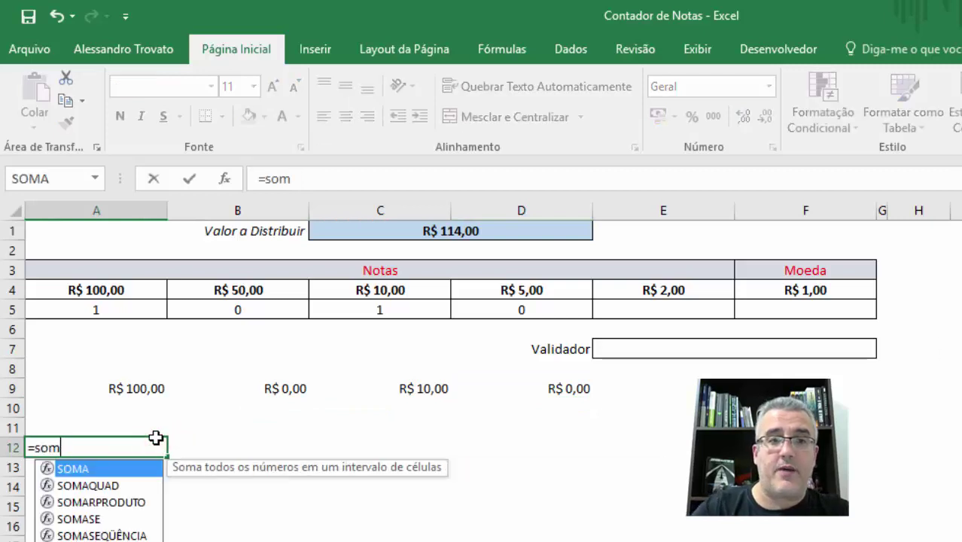
{"action": "type", "text": "a("}
{"action": "mouse_move", "coordinate": [147, 396]}
{"action": "left_mouse_down"}
{"action": "mouse_move", "coordinate": [661, 404]}
{"action": "mouse_move", "coordinate": [874, 393]}
{"action": "left_mouse_up"}
{"action": "key", "text": "Return"}
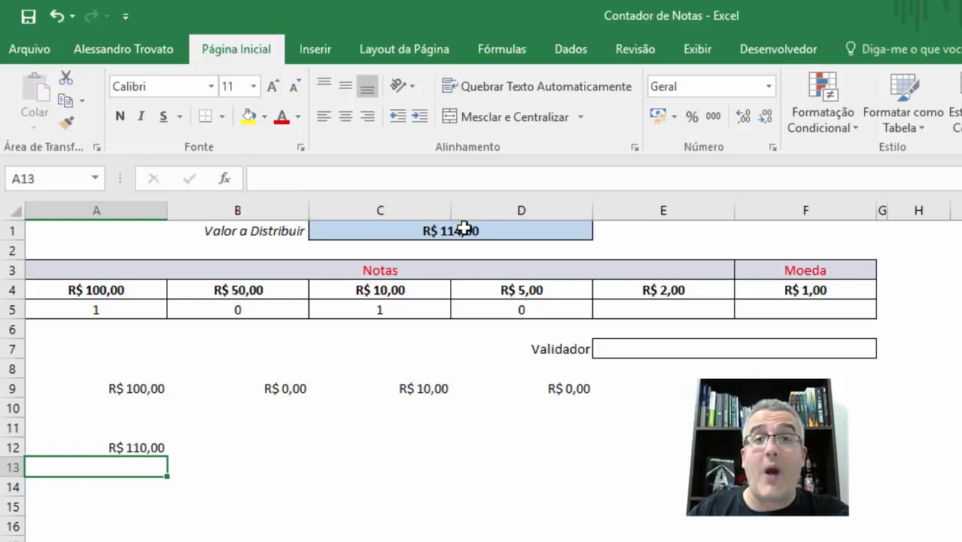
{"action": "left_click", "coordinate": [692, 311]}
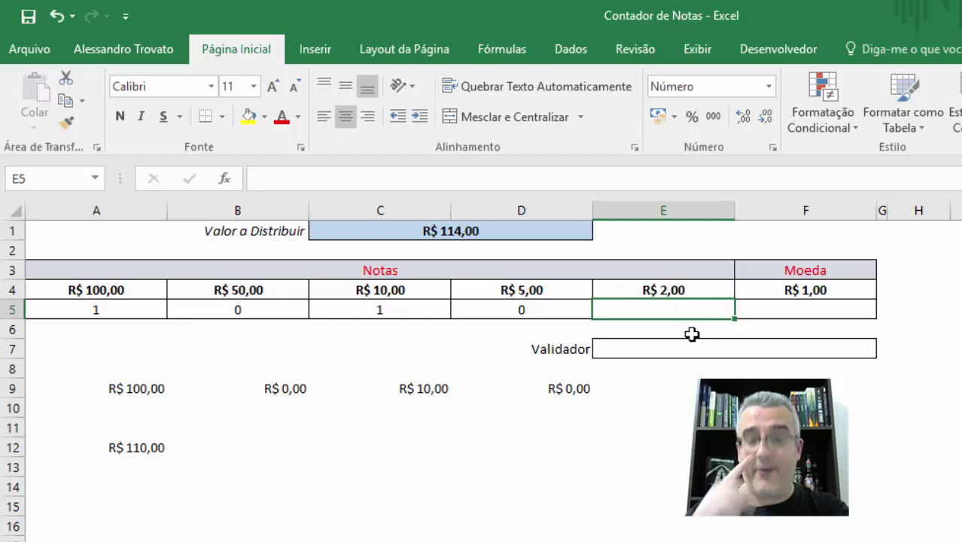
Step: Enter =C1-SOMARPRODUTO(A4:D4;A5:D5) in E5, leaving 4 after the R$ 100 to R$ 5 notes
{"action": "type", "text": "="}
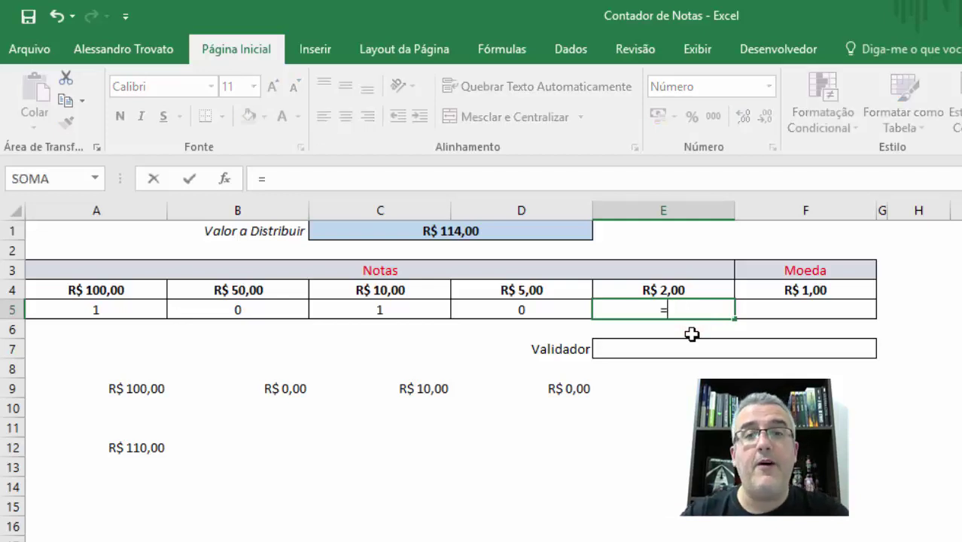
{"action": "left_click", "coordinate": [490, 230]}
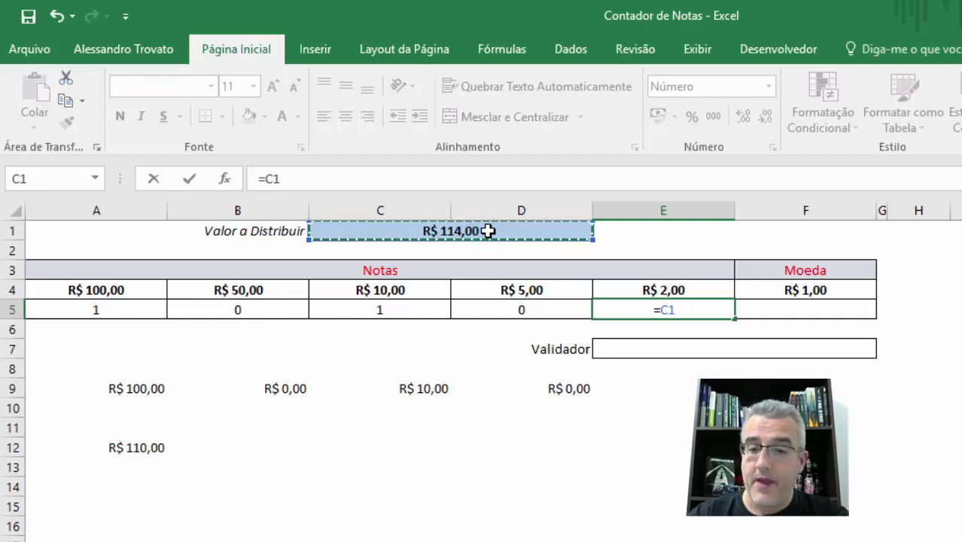
{"action": "type", "text": "-so"}
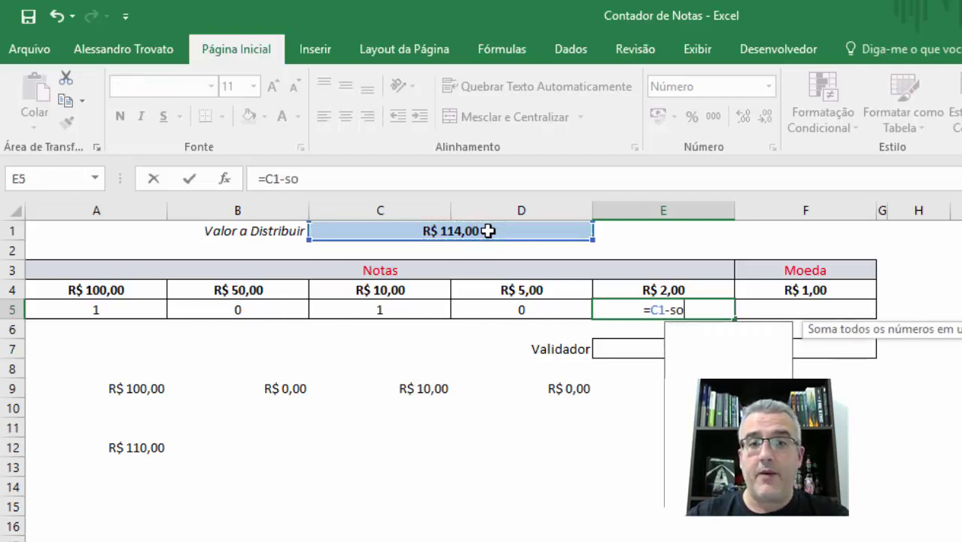
{"action": "type", "text": "marproduto("}
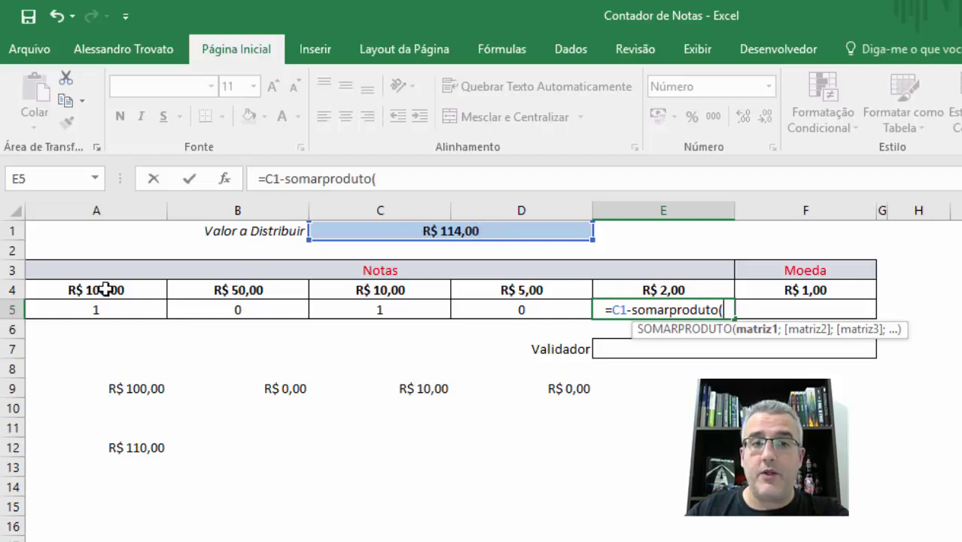
{"action": "left_click_drag", "start_coordinate": [104, 287], "coordinate": [466, 281]}
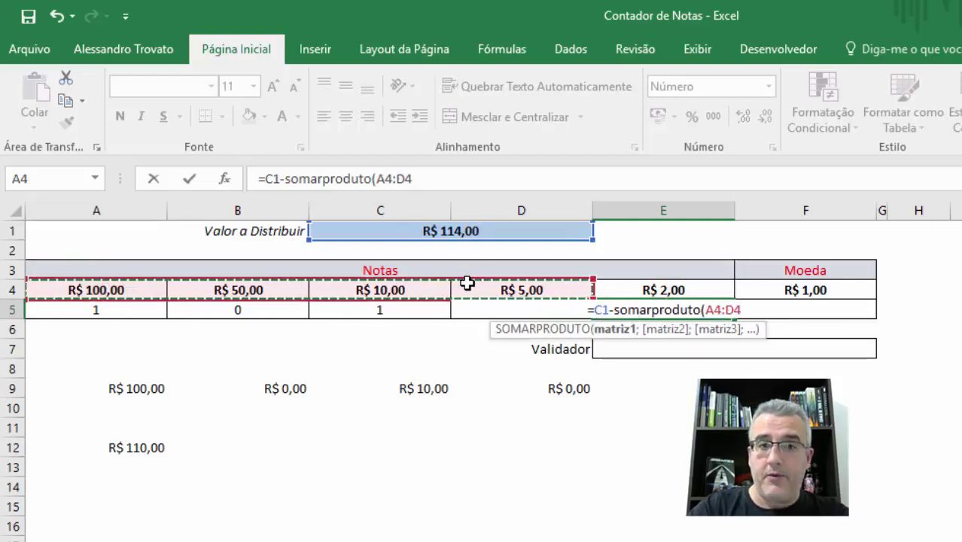
{"action": "type", "text": ";"}
{"action": "left_click_drag", "start_coordinate": [94, 309], "coordinate": [460, 316]}
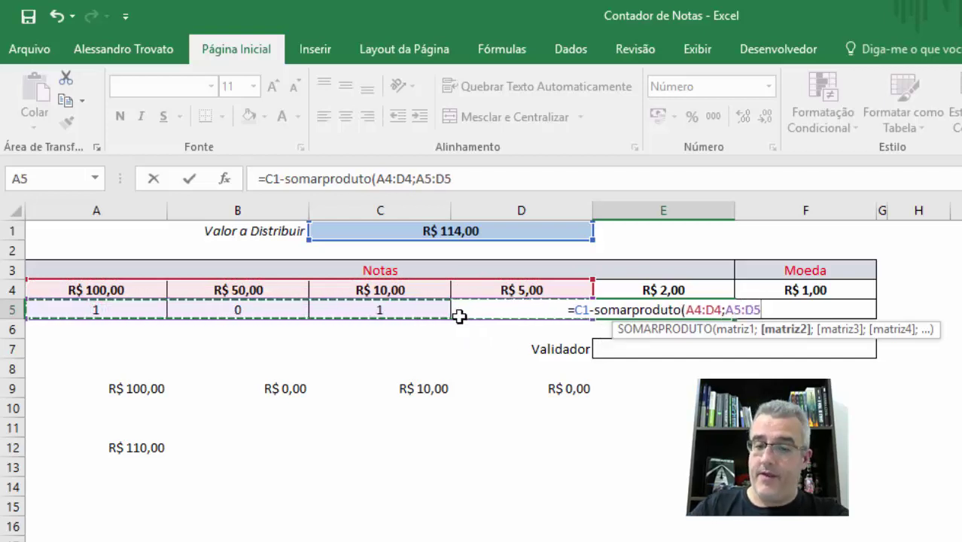
{"action": "type", "text": ")"}
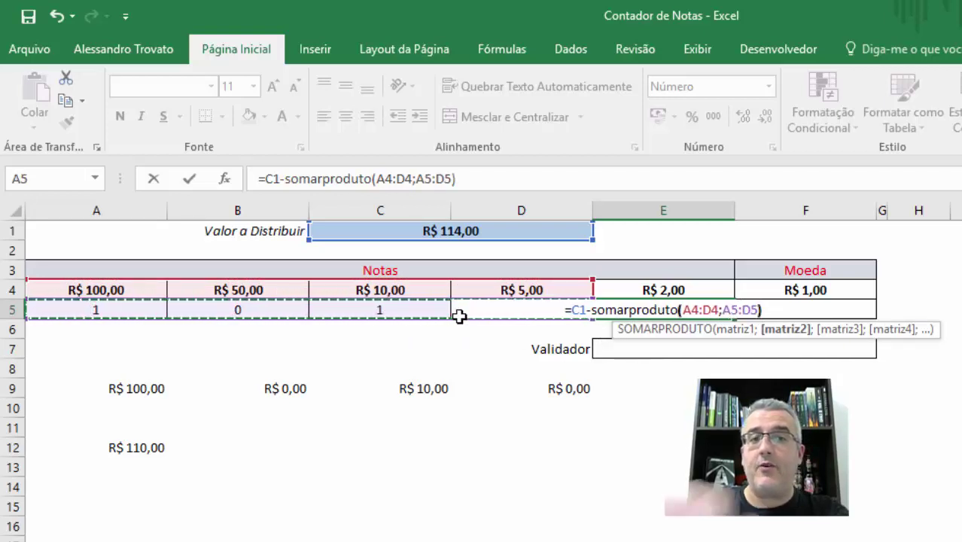
{"action": "key", "text": "Return"}
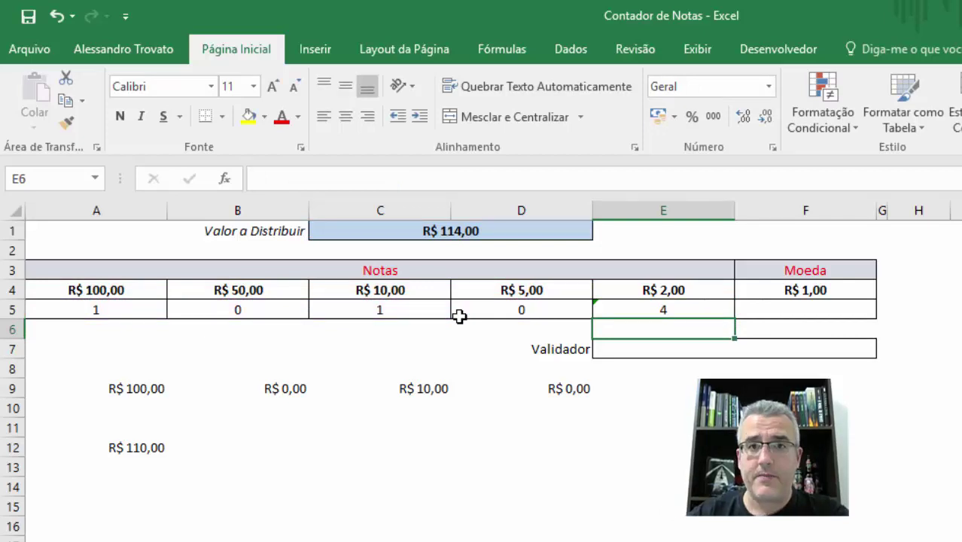
Step: Change E5 to =(C1-SOMARPRODUTO(A4:D4;A5:D5))/E4 so it counts R$ 2,00 notes
{"action": "key", "text": "Up"}
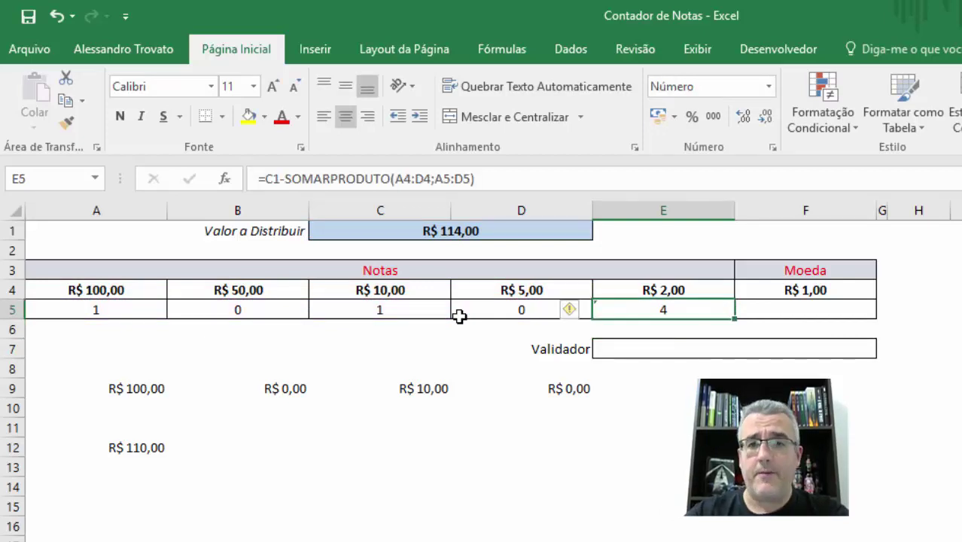
{"action": "key", "text": "F2"}
{"action": "key", "text": "Home"}
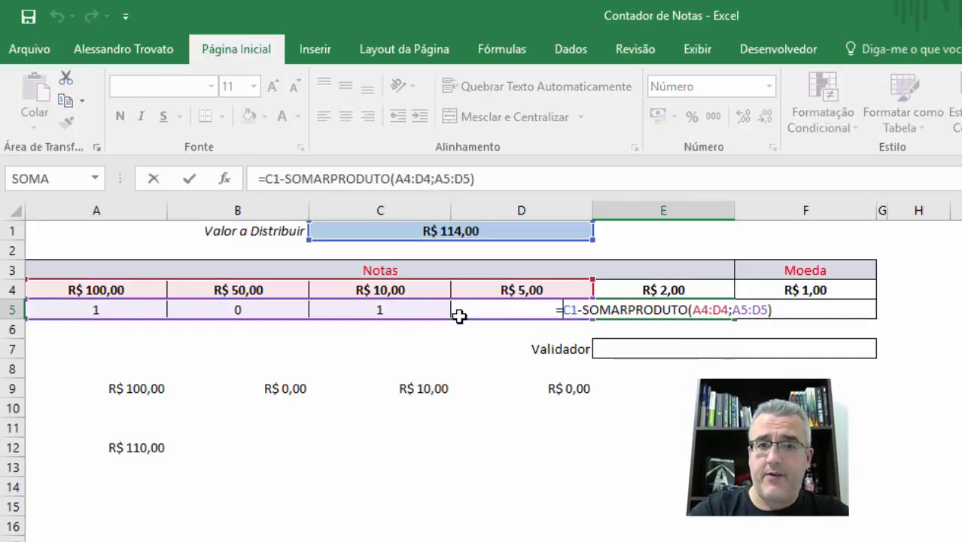
{"action": "type", "text": "("}
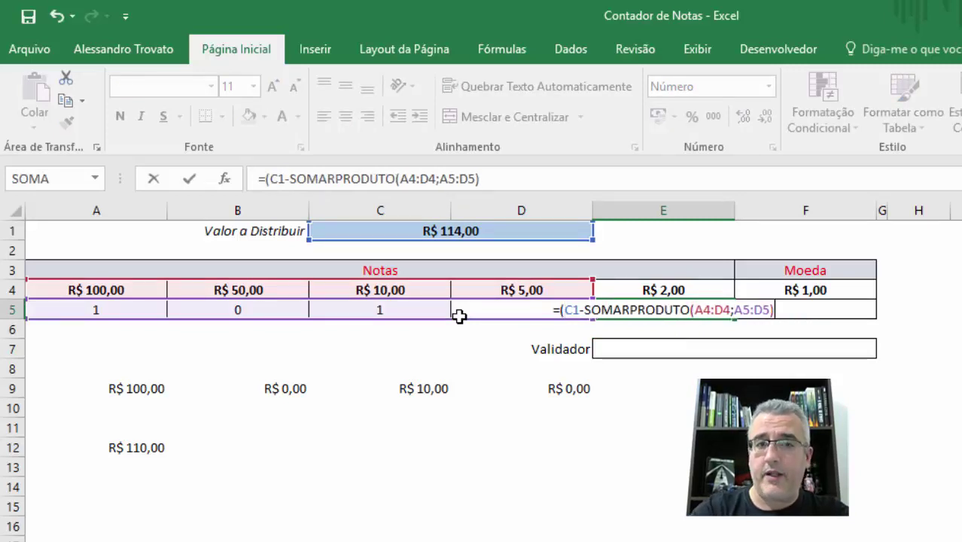
{"action": "type", "text": ")"}
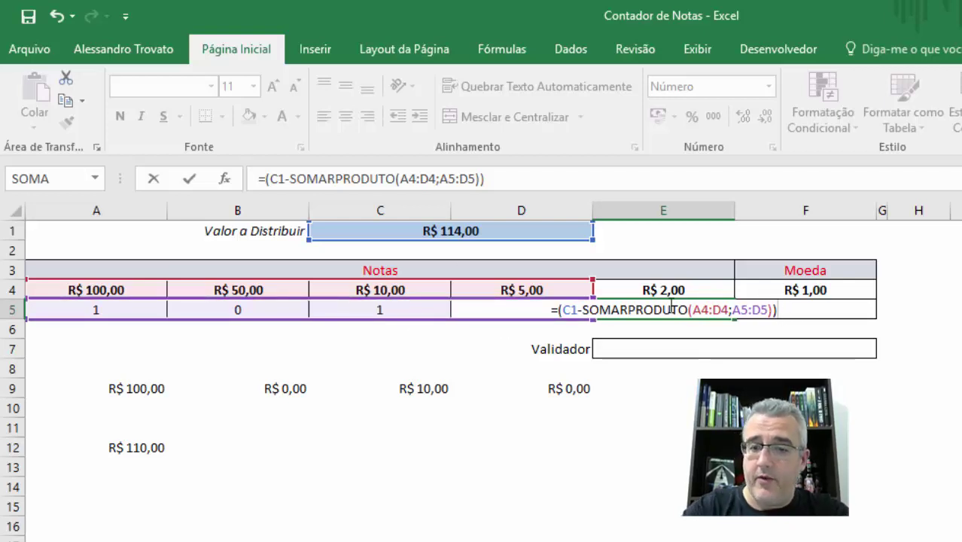
{"action": "type", "text": "/"}
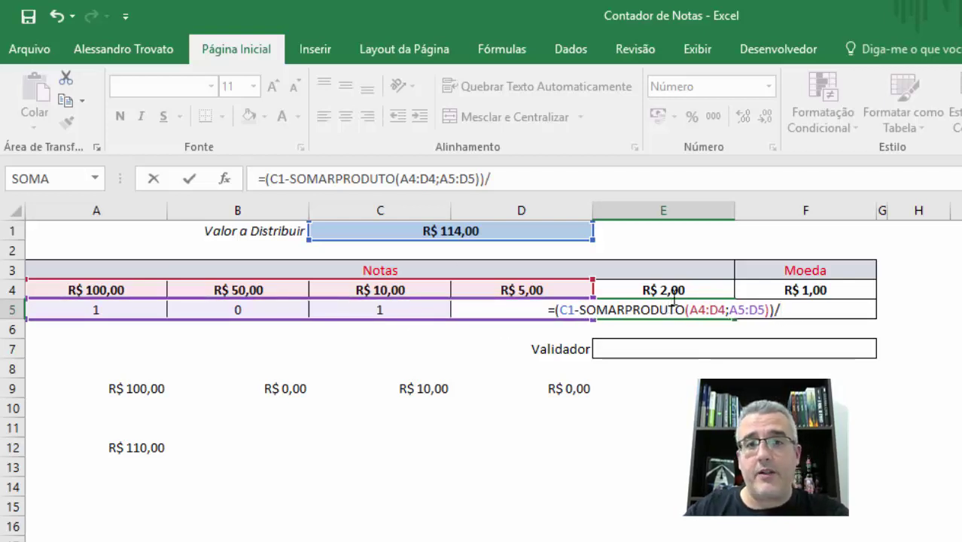
{"action": "left_click", "coordinate": [674, 290]}
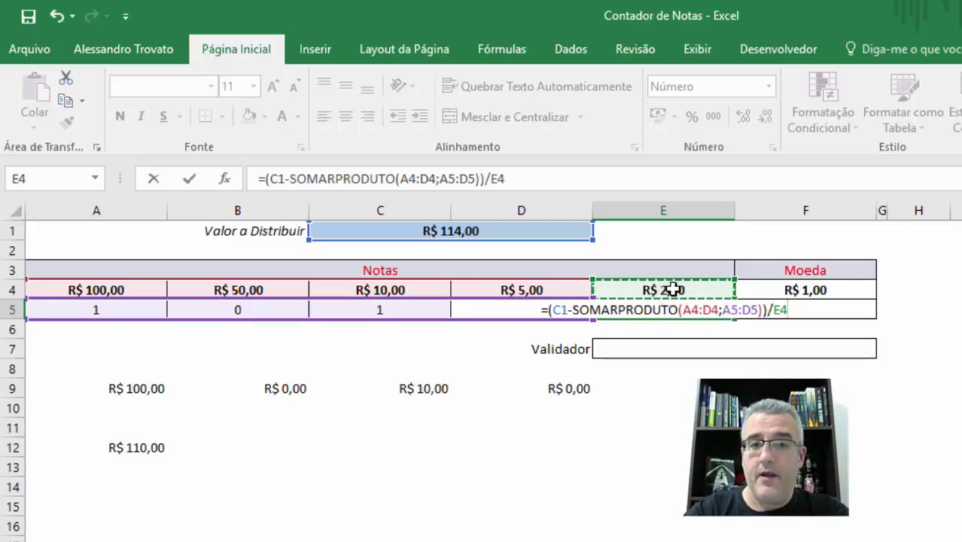
{"action": "key", "text": "Return"}
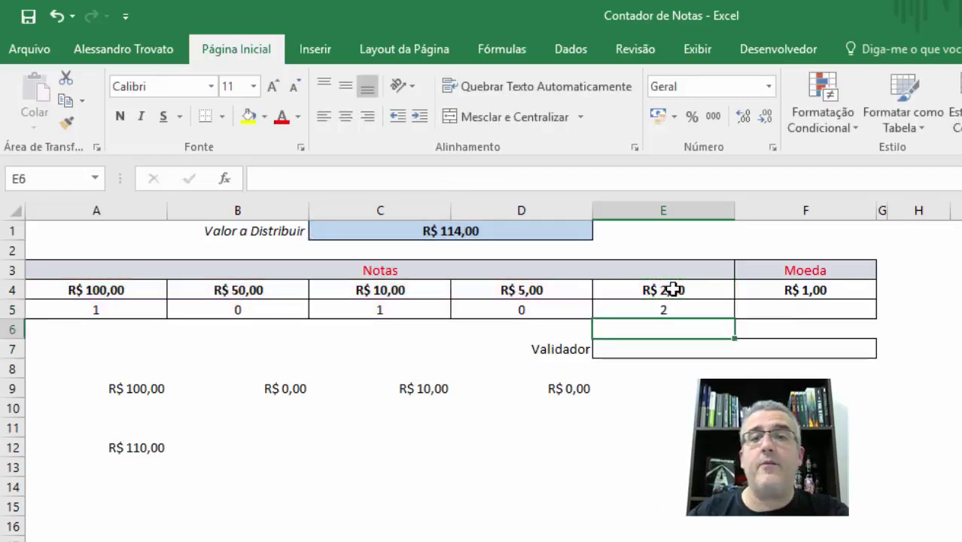
Step: Try 1115, 1116 and finally 1117 as the amount in C1, checking E5's result
{"action": "key", "text": "Up"}
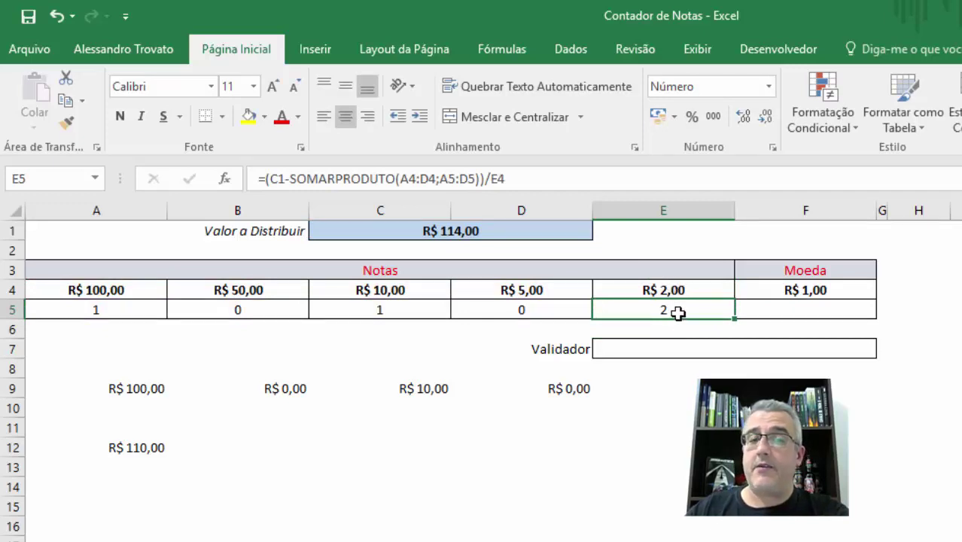
{"action": "left_click", "coordinate": [488, 239]}
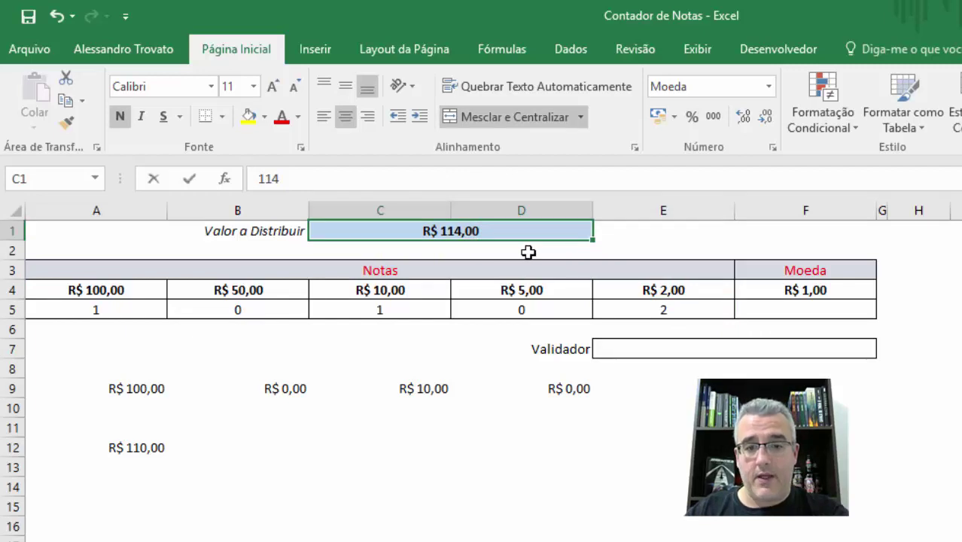
{"action": "type", "text": "1115"}
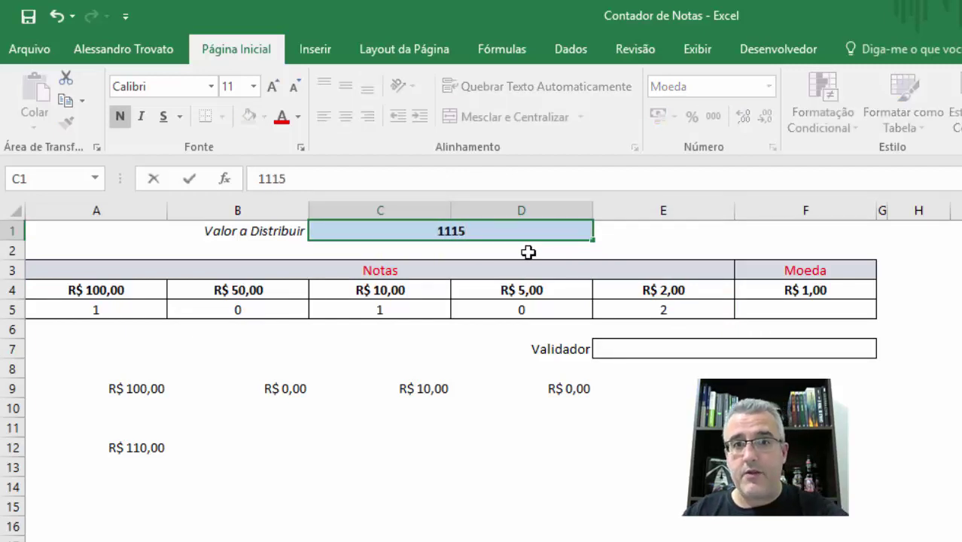
{"action": "key", "text": "Return"}
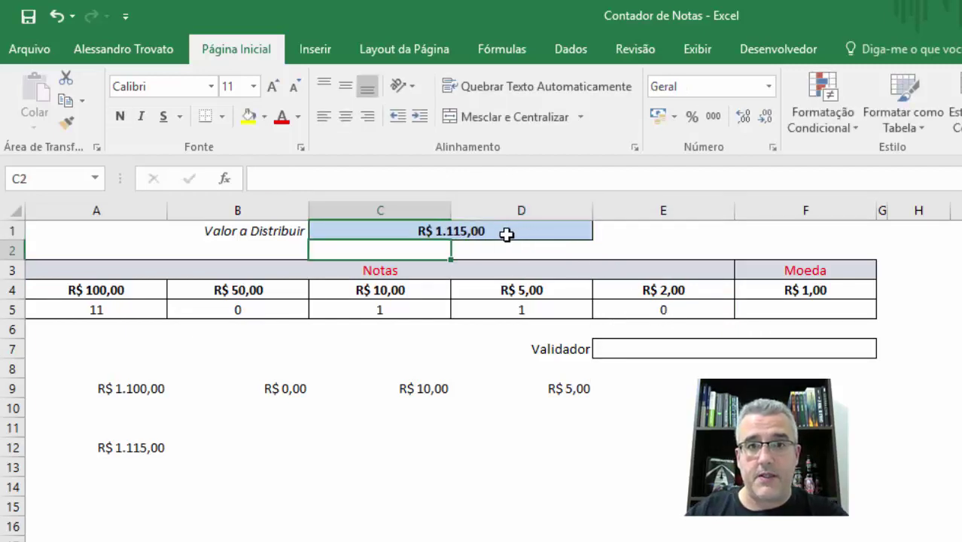
{"action": "double_click", "coordinate": [507, 235]}
{"action": "type", "text": "6"}
{"action": "key", "text": "Return"}
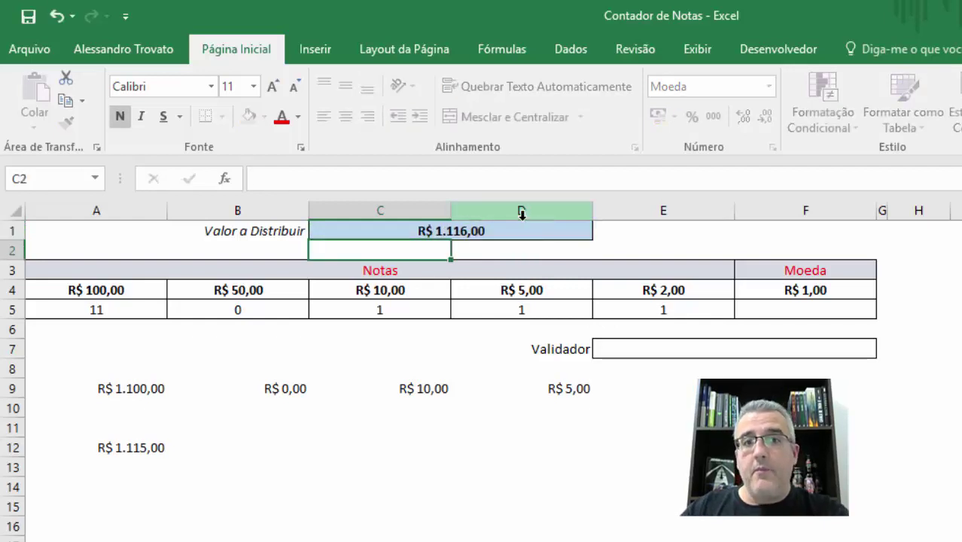
{"action": "left_click", "coordinate": [659, 313]}
{"action": "left_click", "coordinate": [491, 227]}
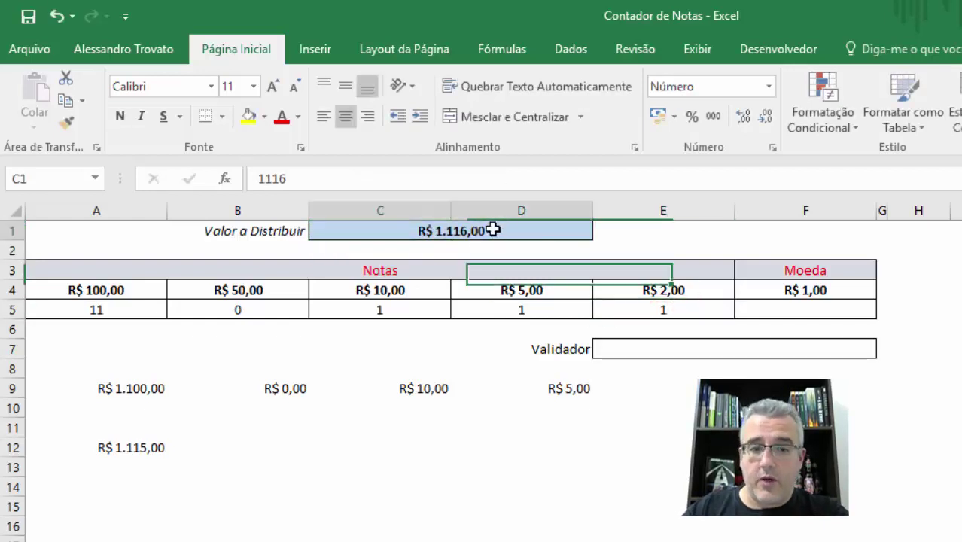
{"action": "type", "text": "11"}
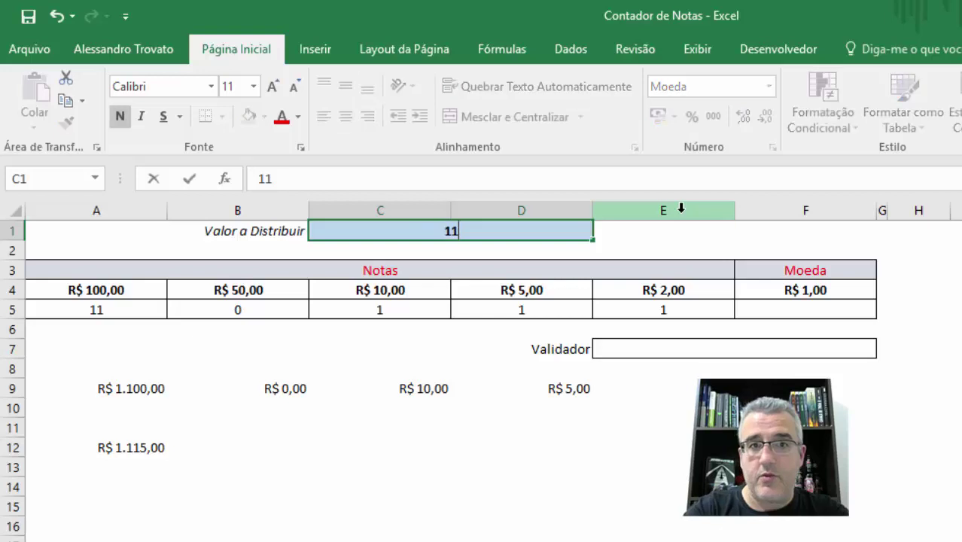
{"action": "type", "text": "17["}
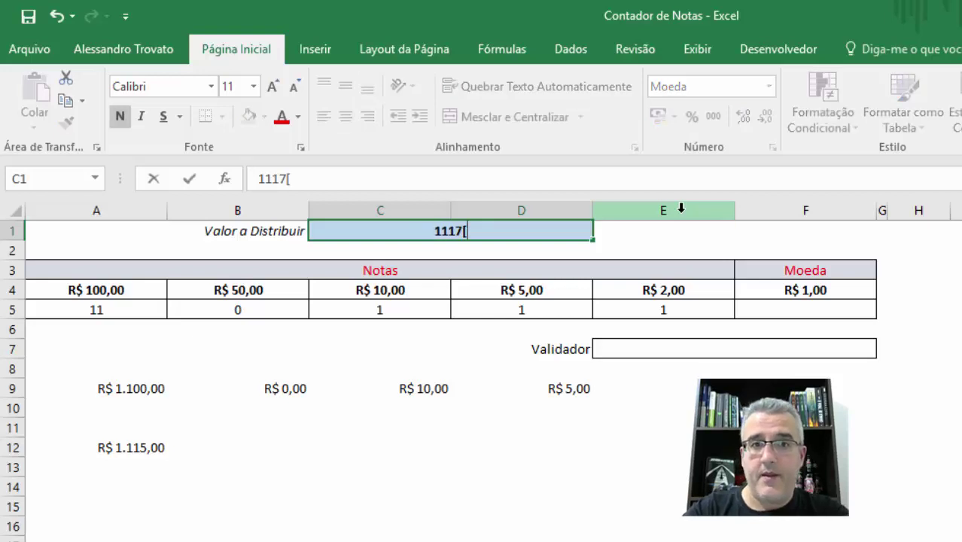
{"action": "key", "text": "BackSpace"}
{"action": "key", "text": "Return"}
Step: Wrap the E5 formula in INT() so it gives a whole-number count
{"action": "left_click", "coordinate": [701, 310]}
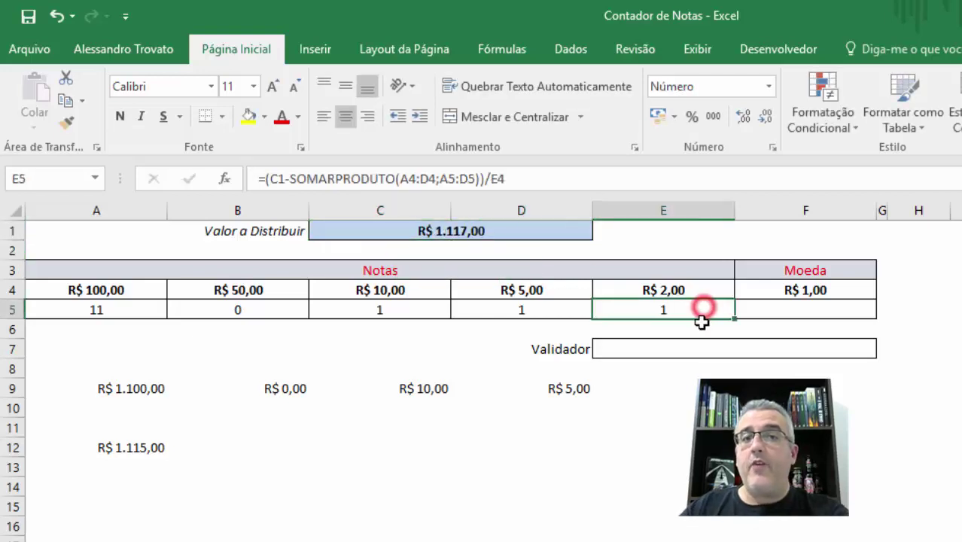
{"action": "double_click", "coordinate": [629, 315]}
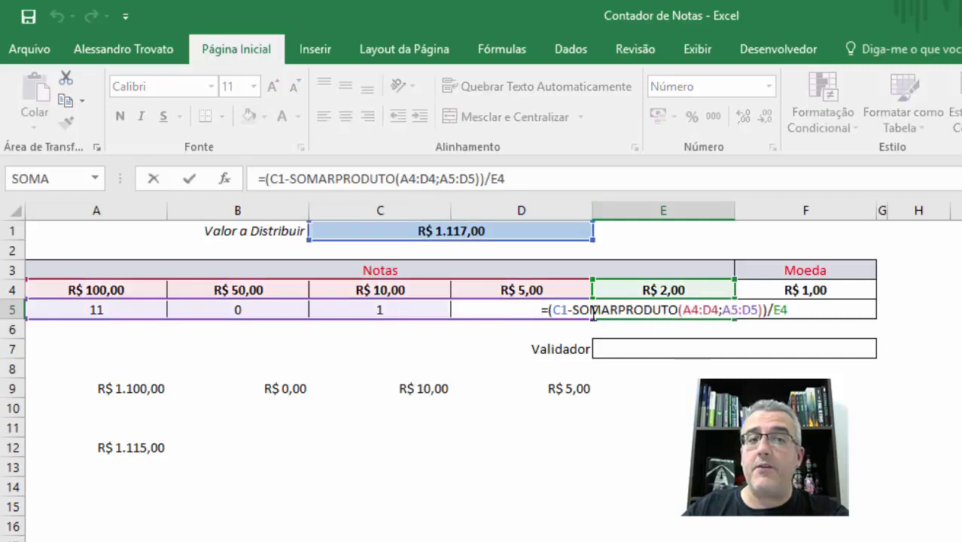
{"action": "left_click", "coordinate": [549, 310]}
{"action": "type", "text": "i"}
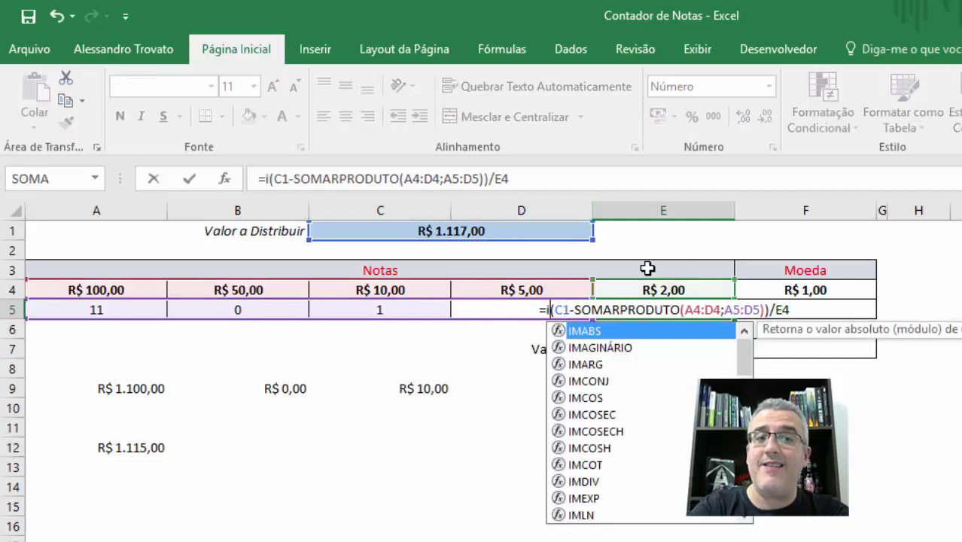
{"action": "type", "text": "nt("}
{"action": "type", "text": ")"}
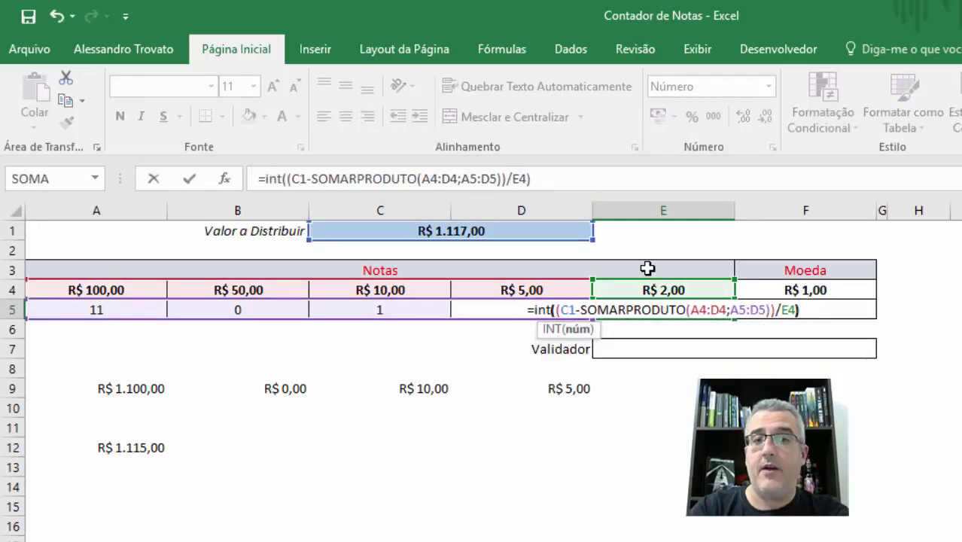
{"action": "key", "text": "Return"}
{"action": "left_click", "coordinate": [659, 312]}
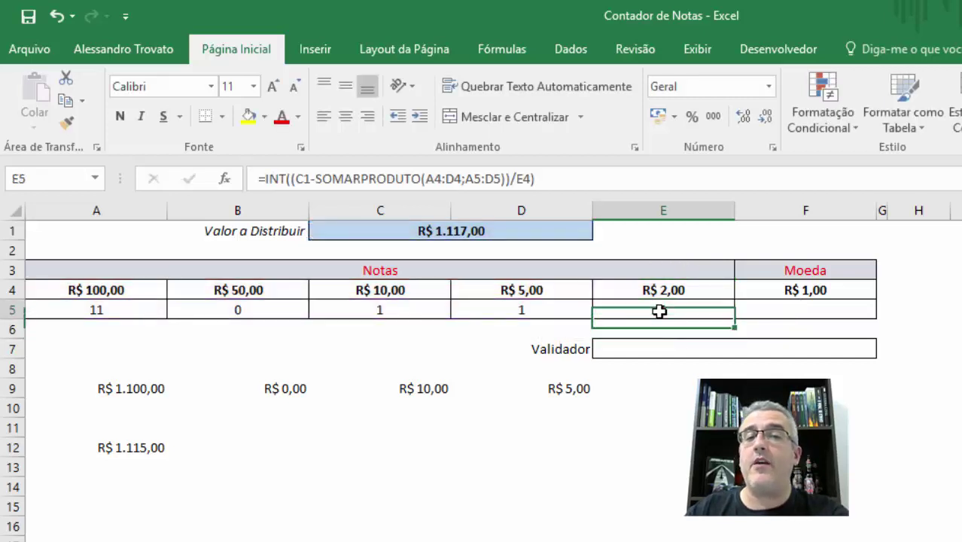
Step: Fill D9's subtotal formula into E9, giving =E5*E4 for the R$ 2,00 notes
{"action": "left_click", "coordinate": [565, 388]}
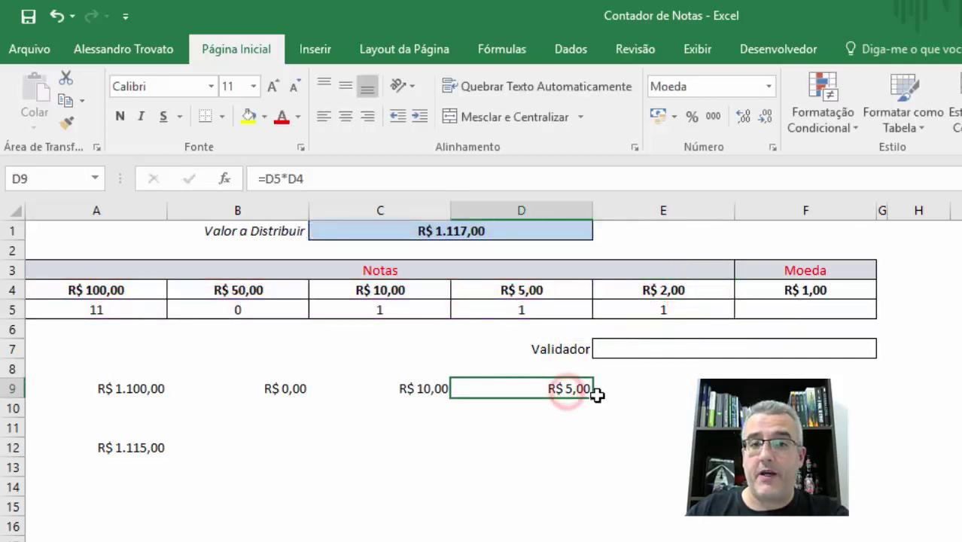
{"action": "left_click_drag", "start_coordinate": [594, 396], "coordinate": [663, 392]}
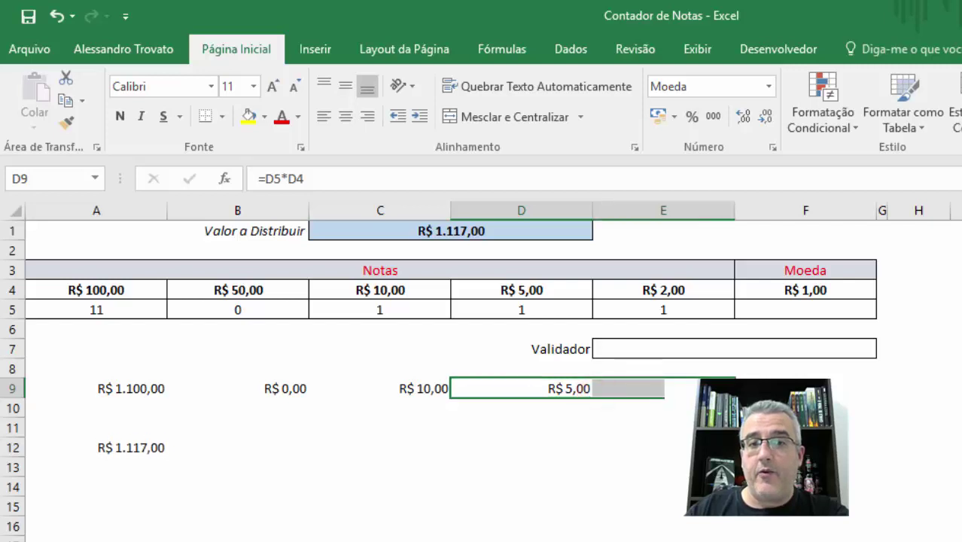
{"action": "left_click", "coordinate": [629, 389]}
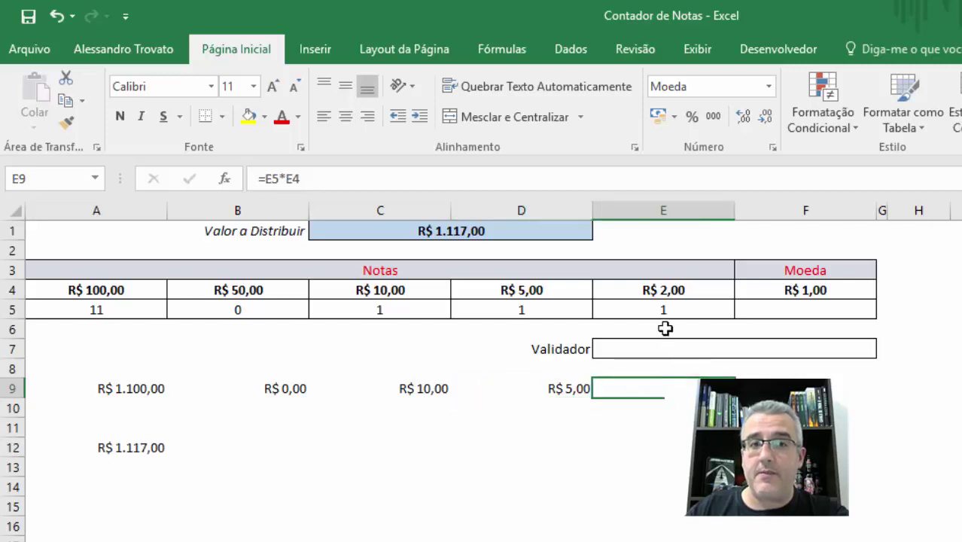
{"action": "left_click", "coordinate": [114, 449]}
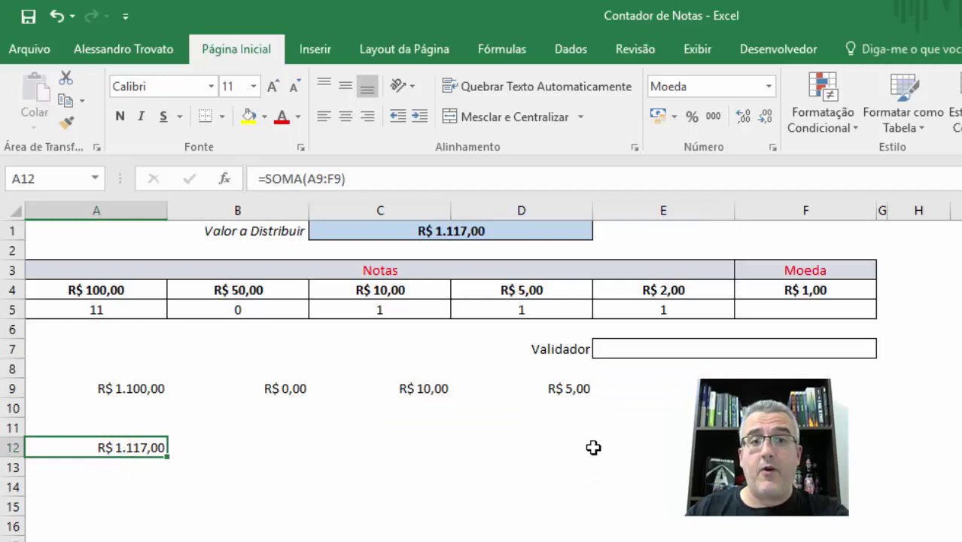
Step: Set the amount to distribute in C1 to 1118
{"action": "left_click", "coordinate": [481, 230]}
{"action": "type", "text": "11"}
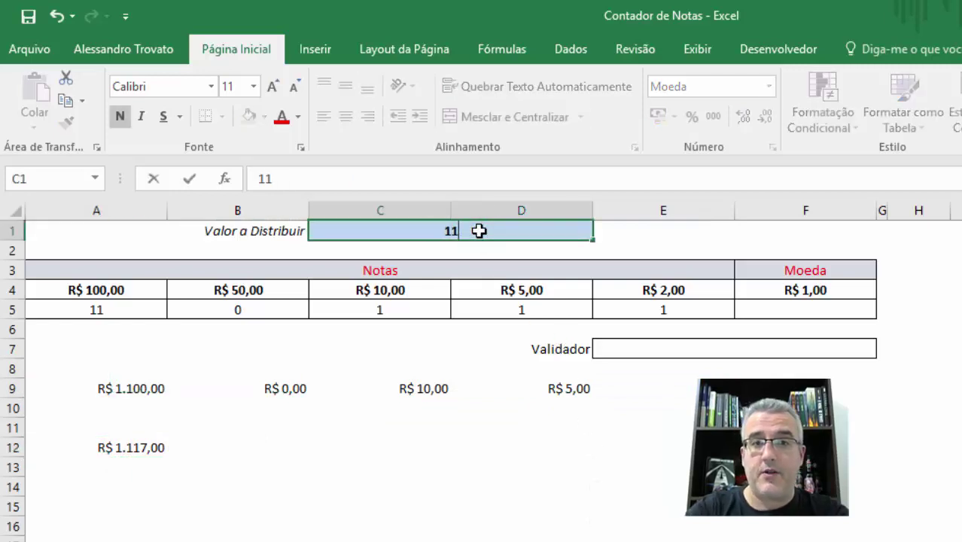
{"action": "type", "text": "8"}
{"action": "key", "text": "BackSpace"}
{"action": "type", "text": "18"}
{"action": "key", "text": "Return"}
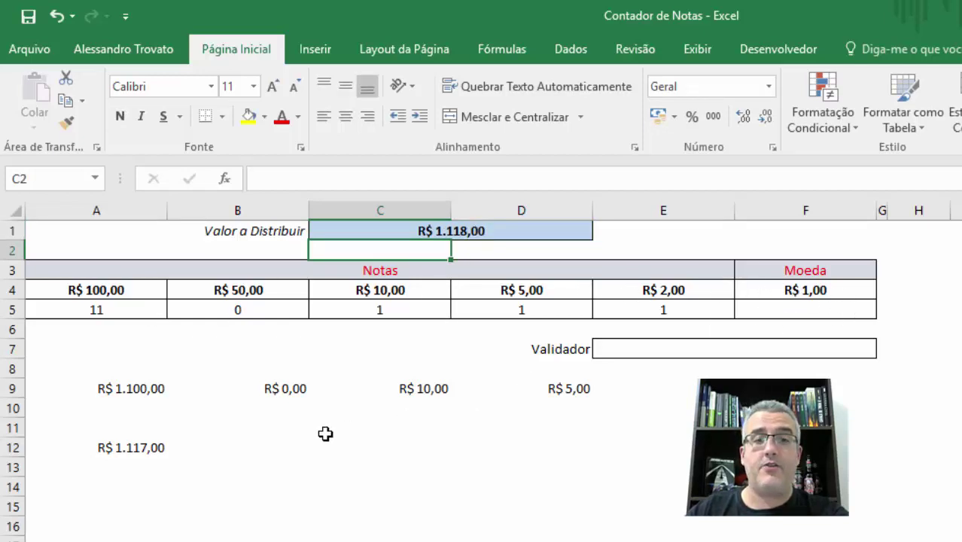
Step: Extend the E9 subtotal formula into F9
{"action": "left_click", "coordinate": [137, 452]}
{"action": "left_click", "coordinate": [663, 388]}
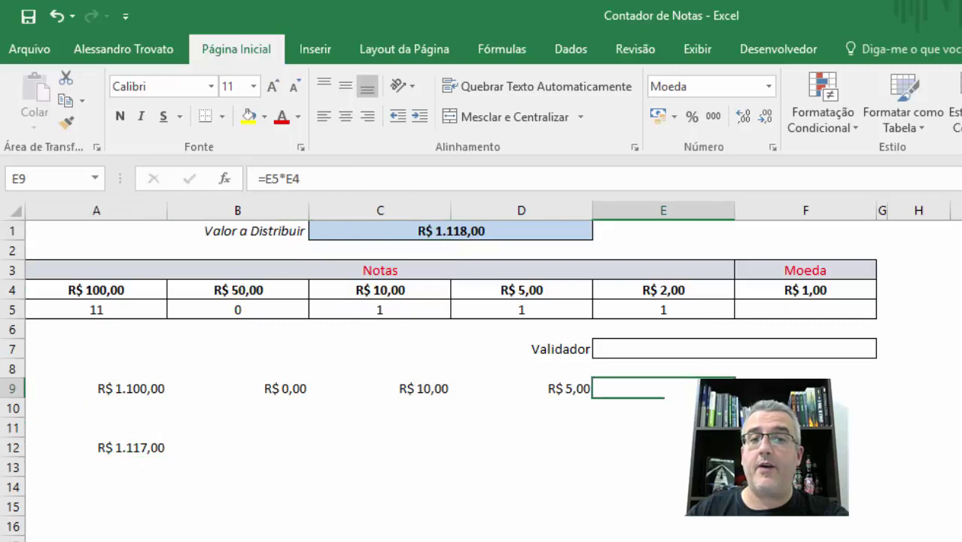
{"action": "left_click_drag", "start_coordinate": [734, 398], "coordinate": [821, 391]}
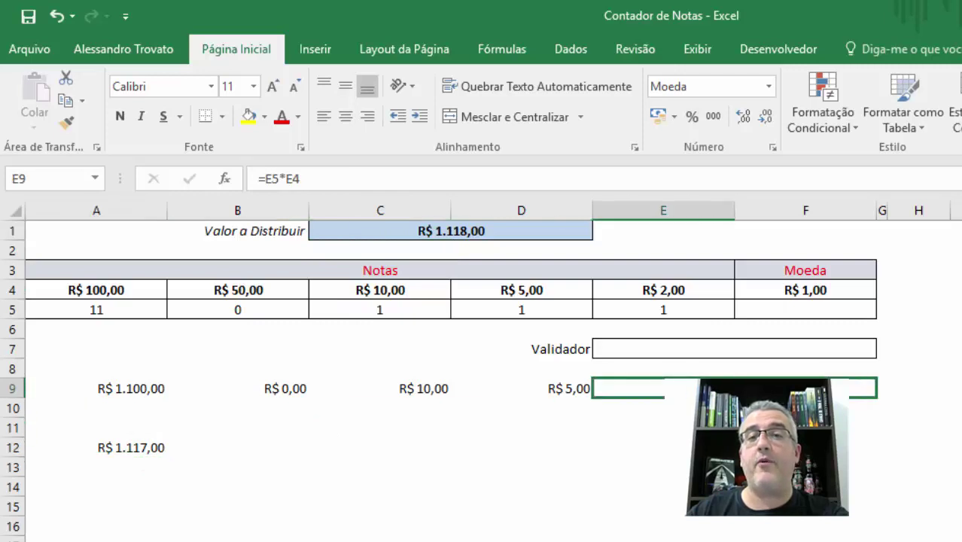
Step: Enter =C1-SOMARPRODUTO(A4:E4;A5:E5) in F5 as the remainder after notes
{"action": "left_click", "coordinate": [794, 314]}
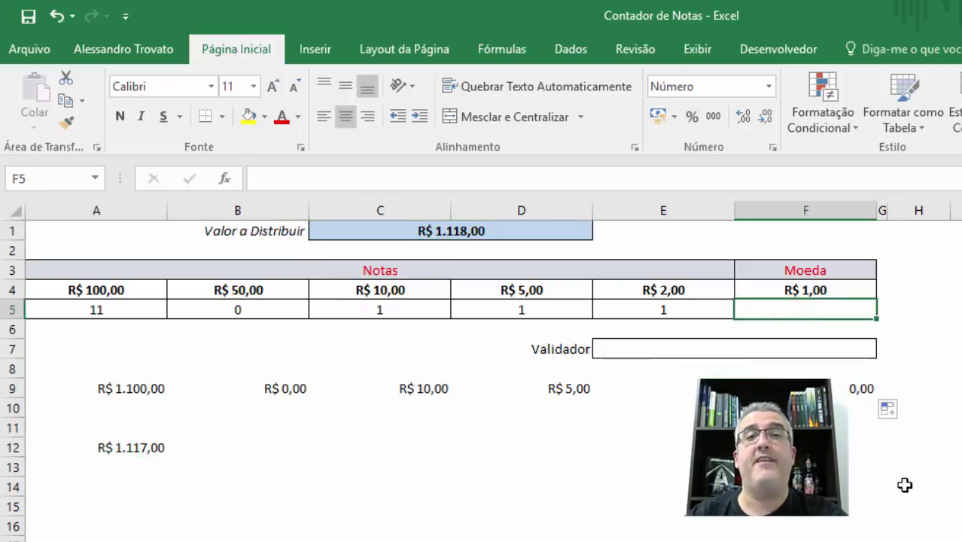
{"action": "type", "text": "="}
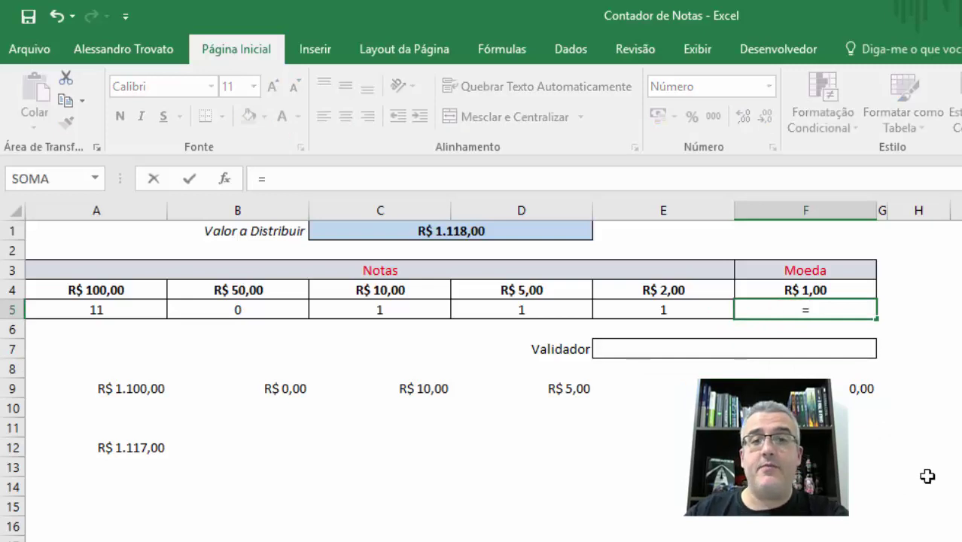
{"action": "left_click", "coordinate": [507, 237]}
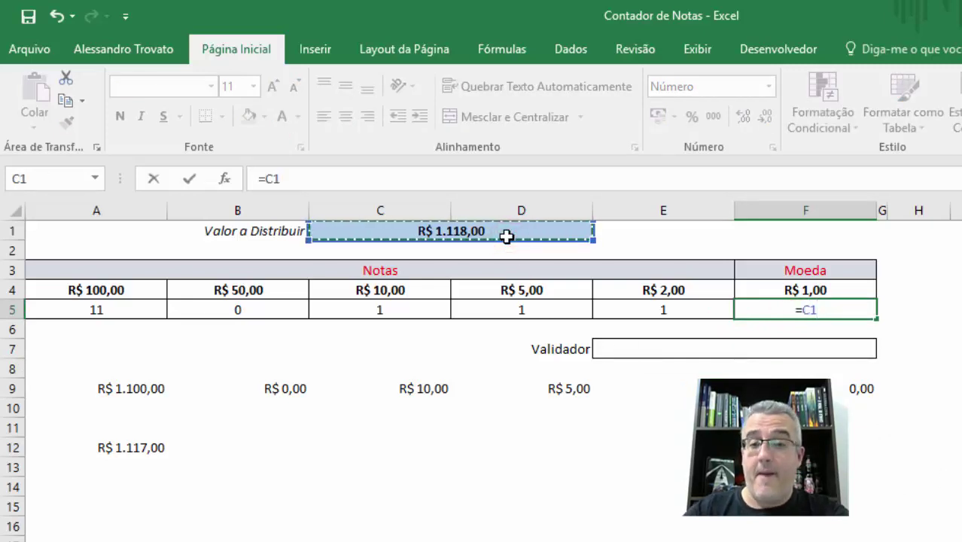
{"action": "type", "text": "-soma"}
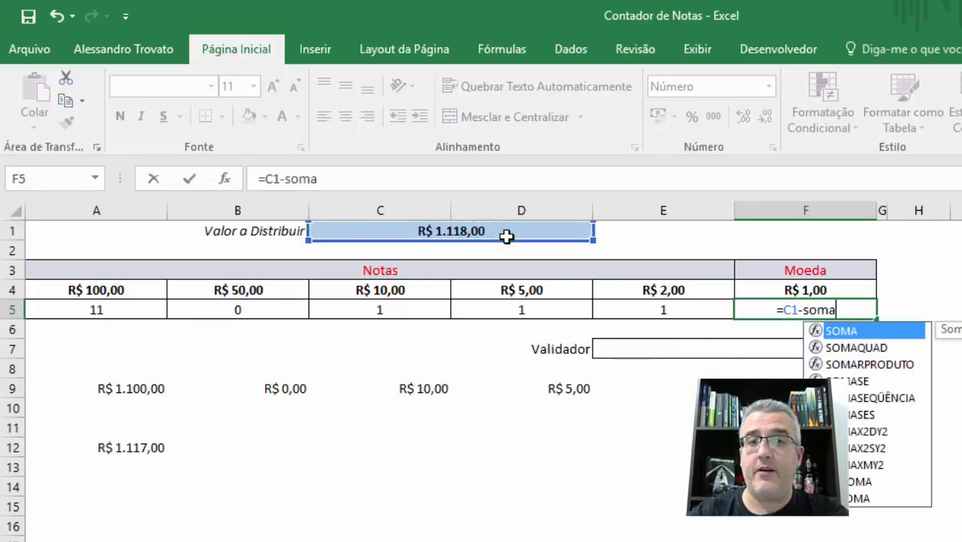
{"action": "type", "text": "rproduto("}
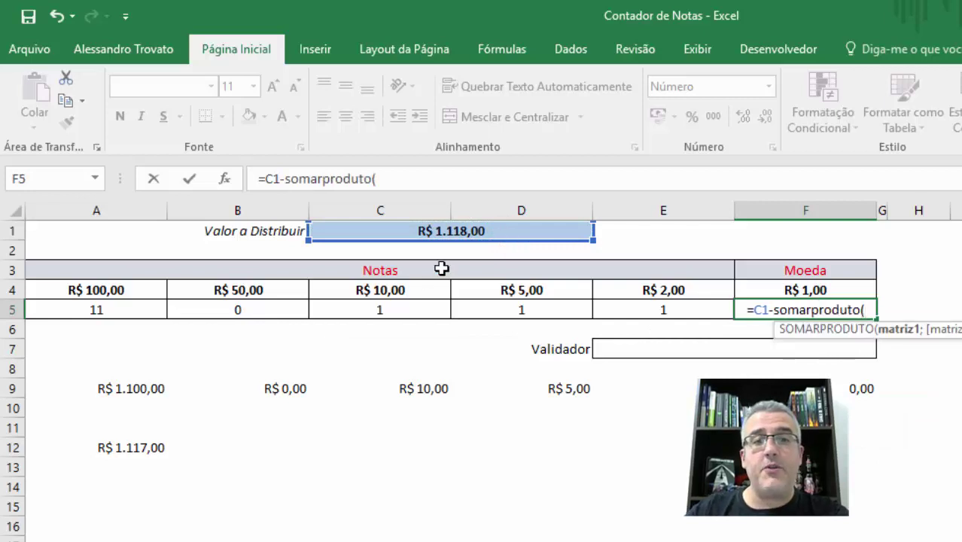
{"action": "left_click", "coordinate": [132, 294]}
{"action": "left_click_drag", "start_coordinate": [132, 293], "coordinate": [643, 297]}
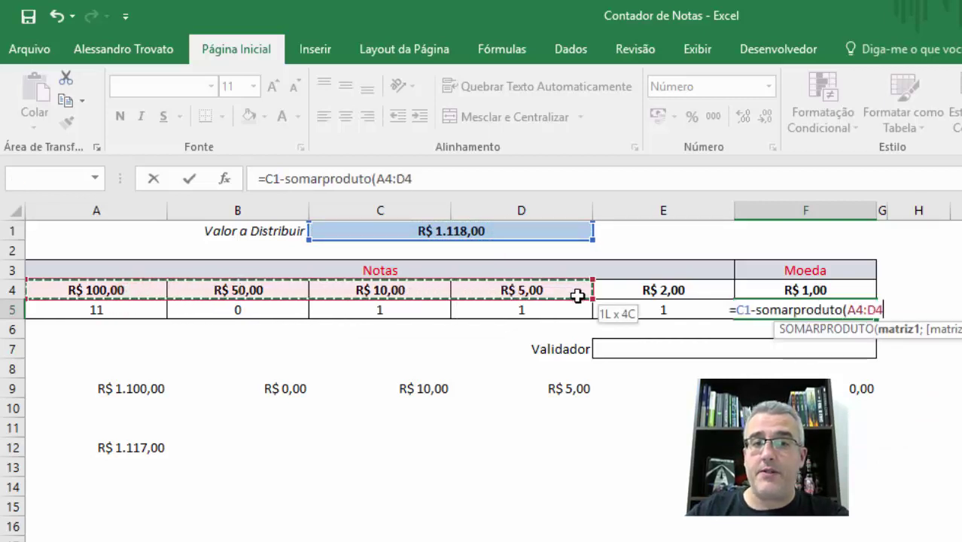
{"action": "type", "text": ";"}
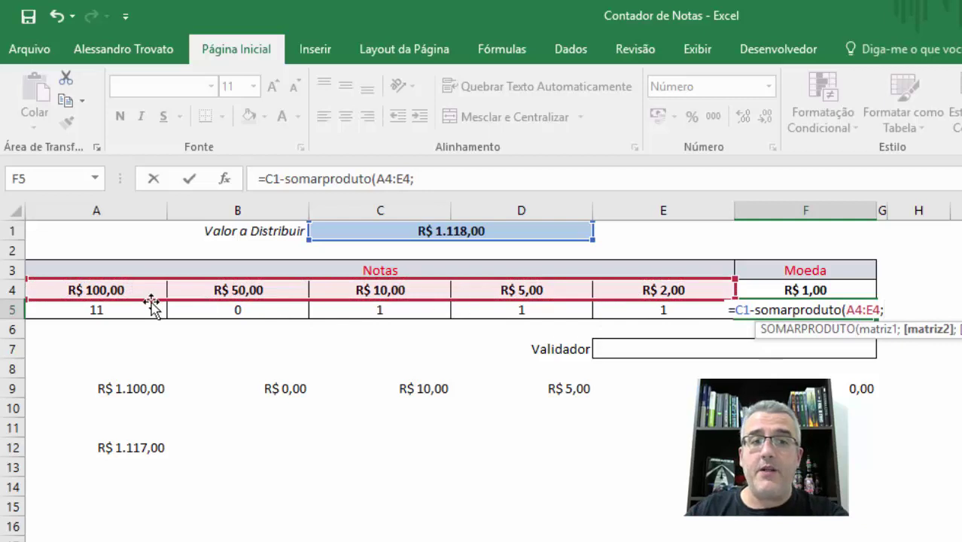
{"action": "left_click_drag", "start_coordinate": [151, 308], "coordinate": [623, 311]}
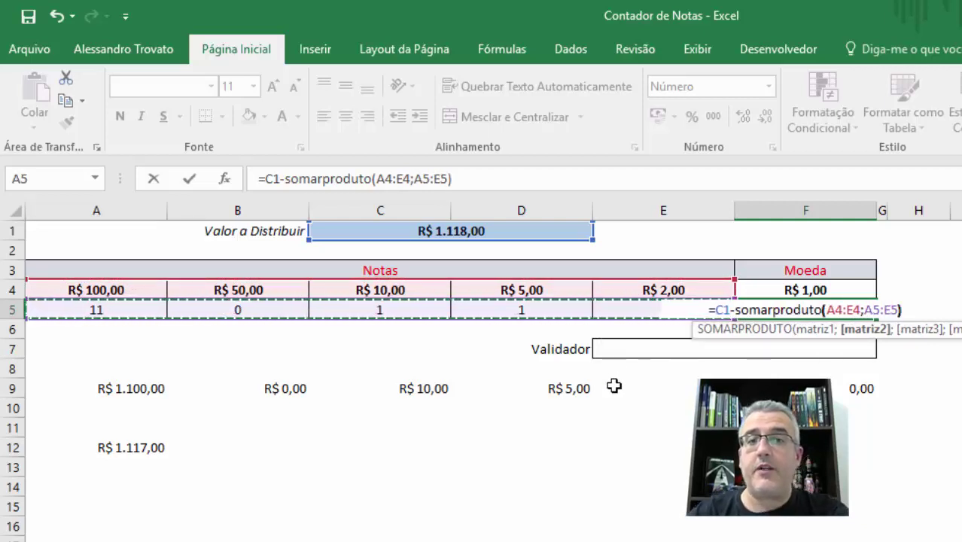
{"action": "key", "text": "Return"}
Step: Make F5 =INT((C1-SOMARPRODUTO(A4:E4;A5:E5))/F4) for whole R$ 1,00 coins
{"action": "key", "text": "Up"}
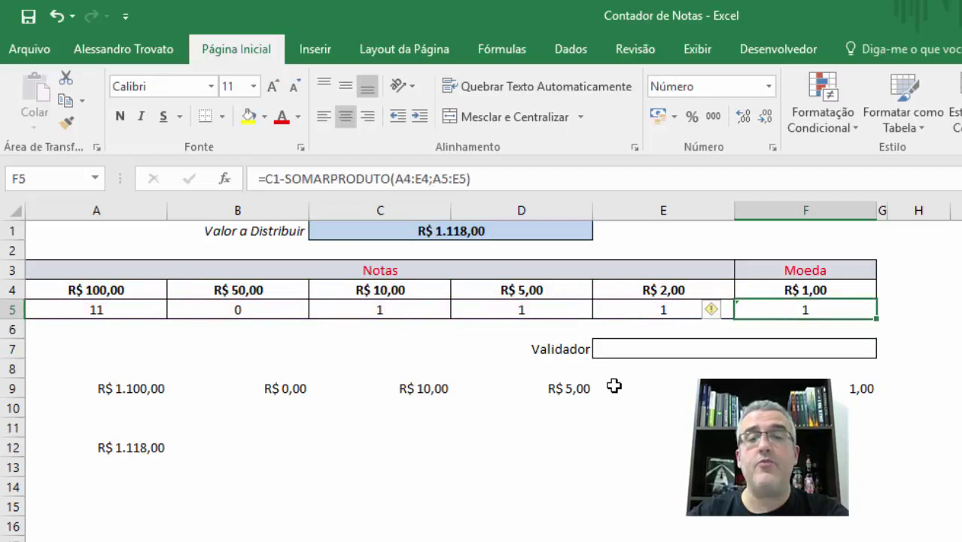
{"action": "key", "text": "F2"}
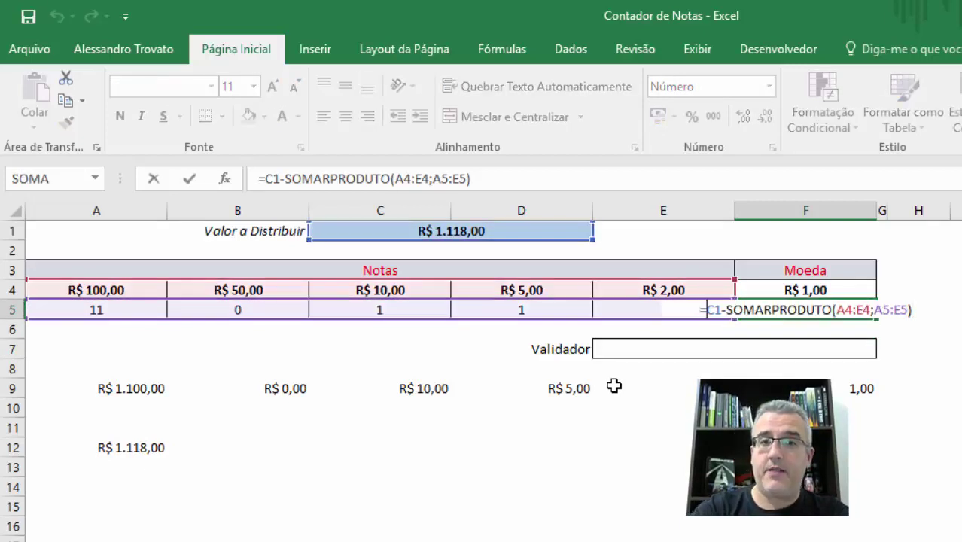
{"action": "type", "text": "("}
{"action": "type", "text": ")"}
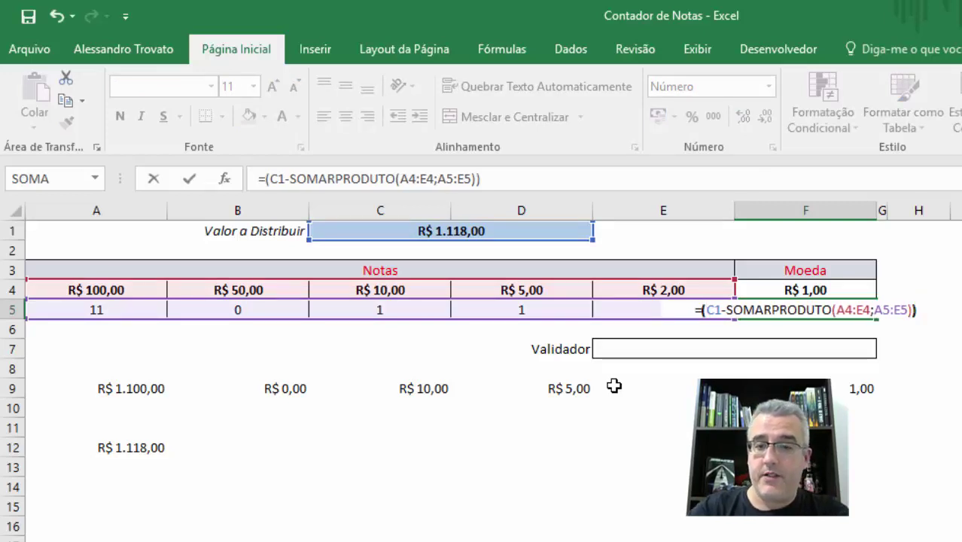
{"action": "type", "text": "/"}
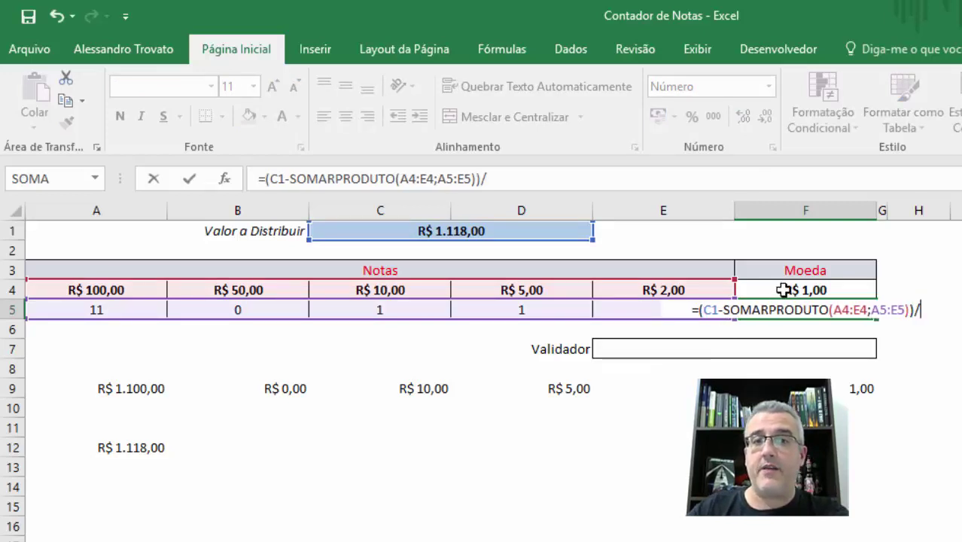
{"action": "left_click", "coordinate": [782, 290]}
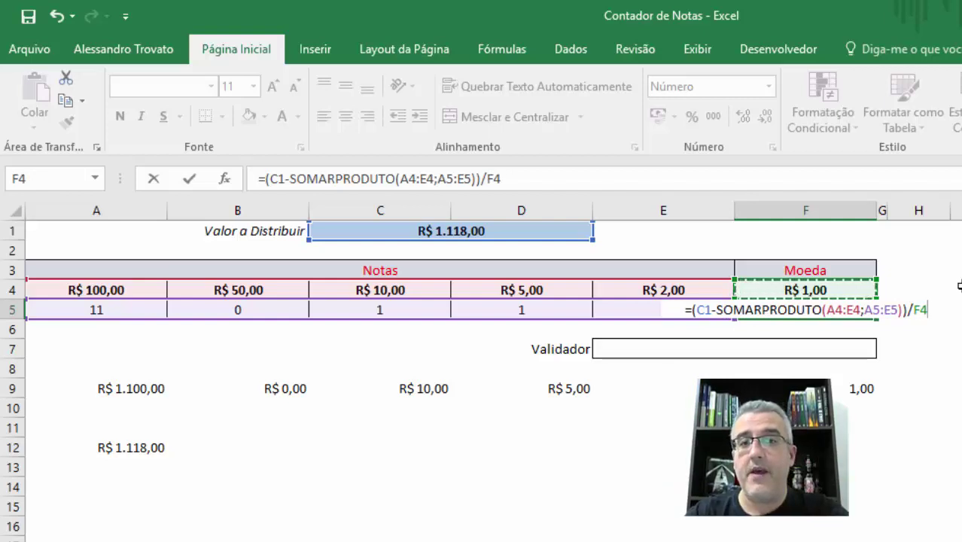
{"action": "key", "text": "Return"}
{"action": "key", "text": "Up"}
{"action": "key", "text": "F2"}
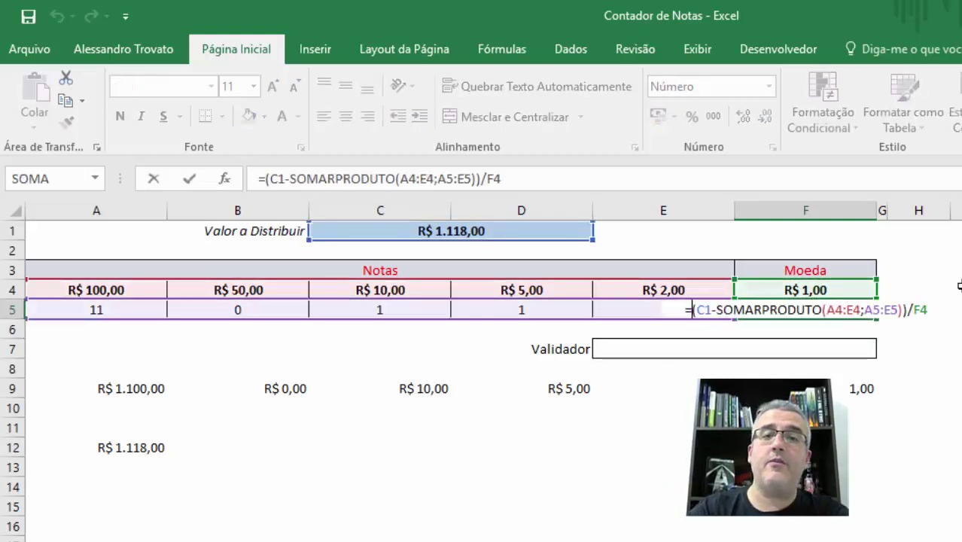
{"action": "type", "text": "int("}
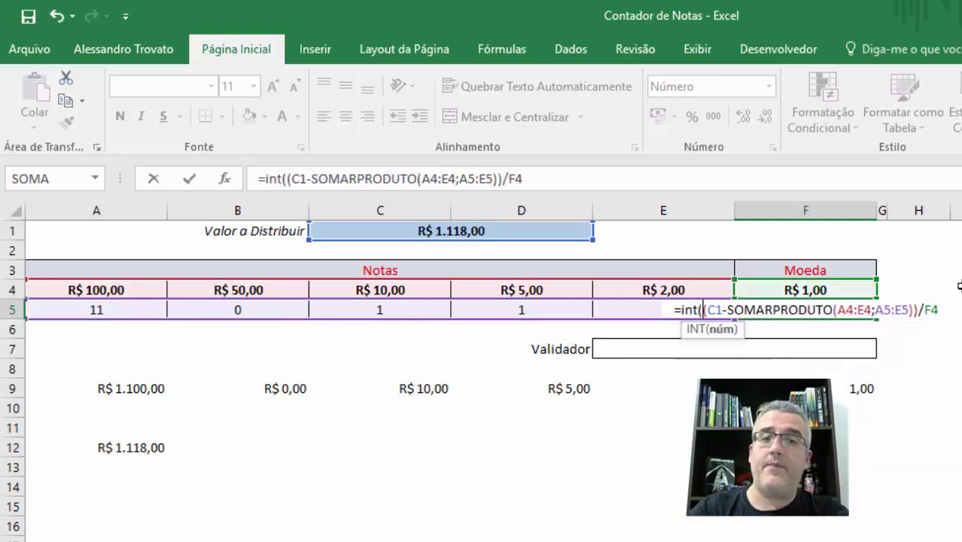
{"action": "type", "text": ")"}
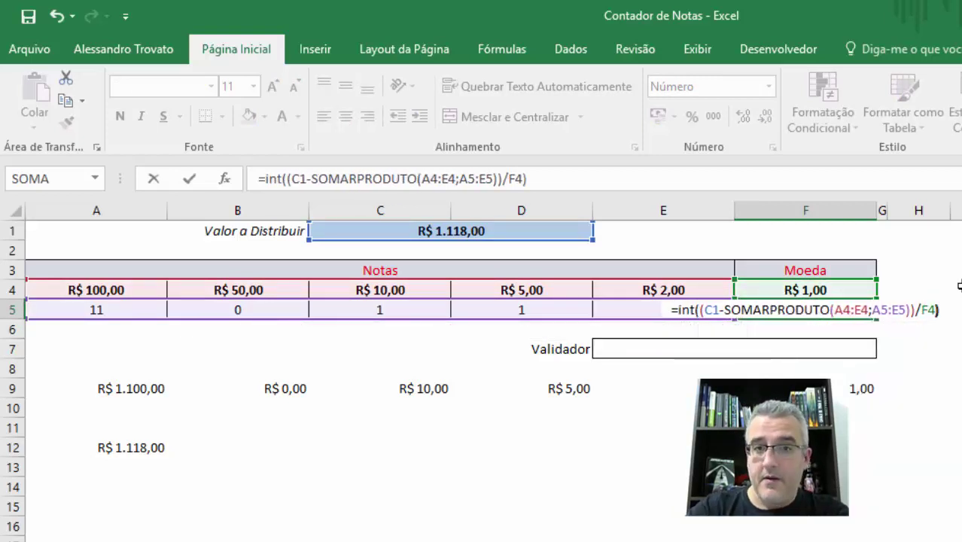
{"action": "key", "text": "Return"}
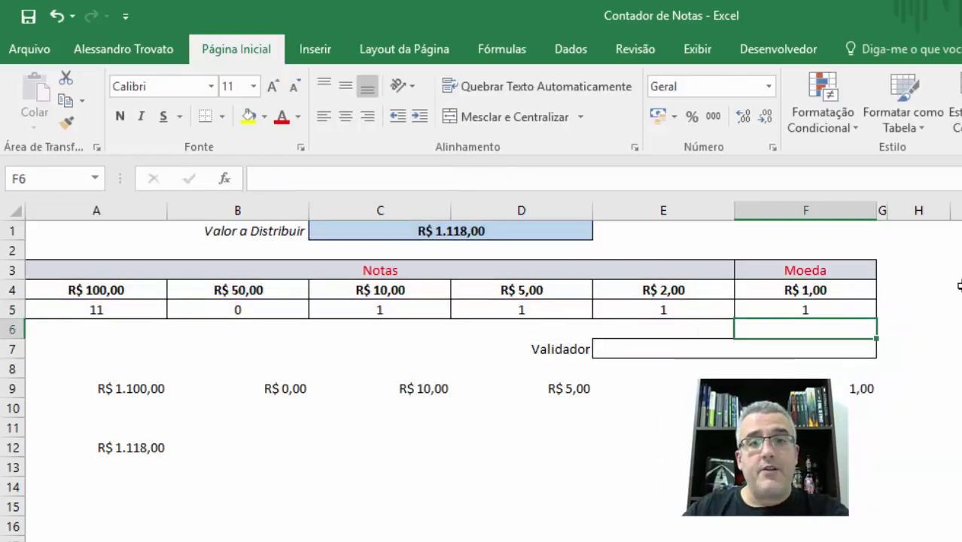
Step: Set the amount in C1 to 1 and check the F5 coin count
{"action": "left_click", "coordinate": [453, 230]}
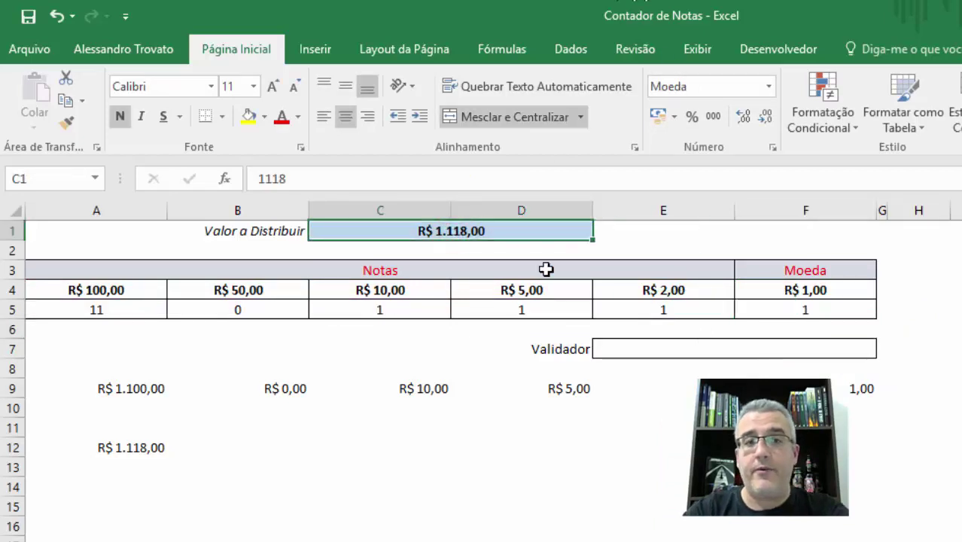
{"action": "type", "text": "1"}
{"action": "key", "text": "Return"}
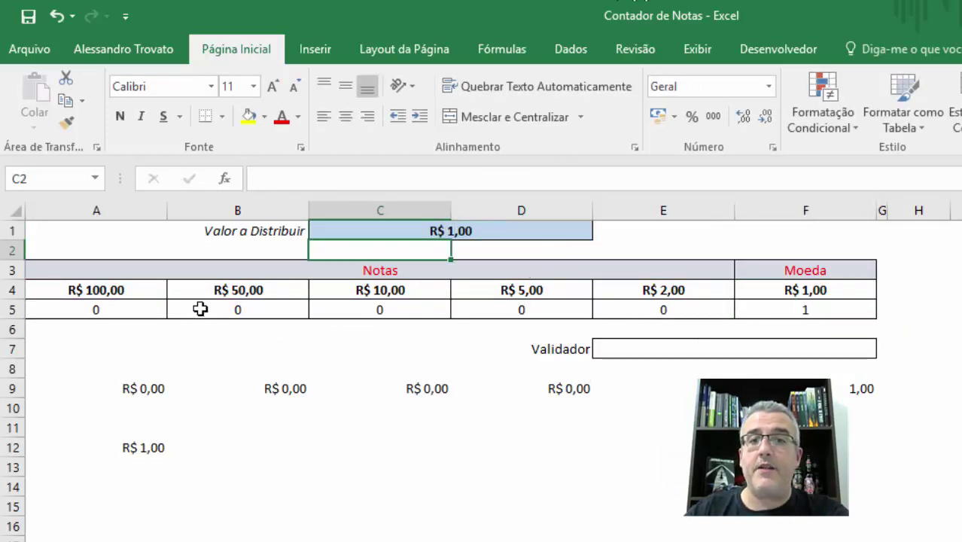
{"action": "left_click", "coordinate": [824, 303]}
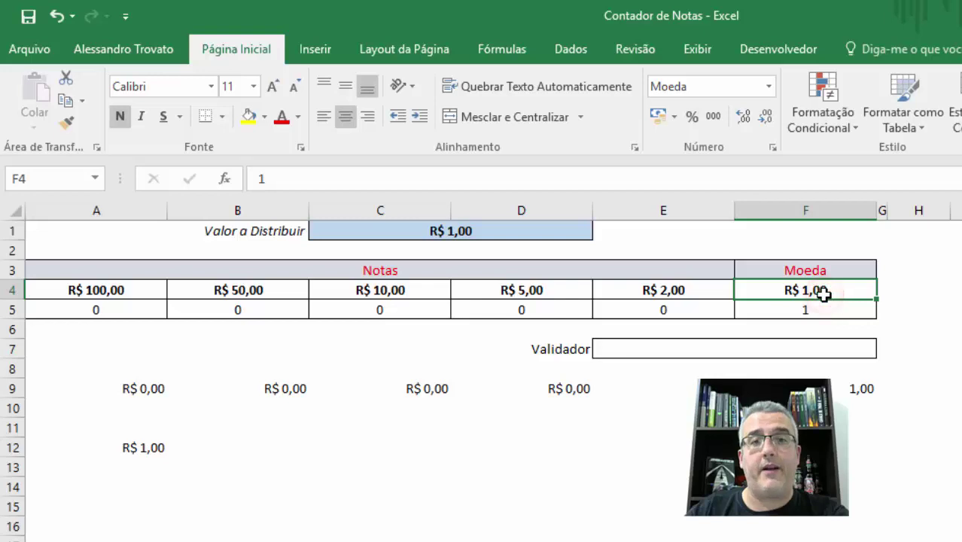
Step: Change C1 to 3,35, giving one R$ 2,00 note and one R$ 1,00 coin
{"action": "left_click", "coordinate": [413, 231]}
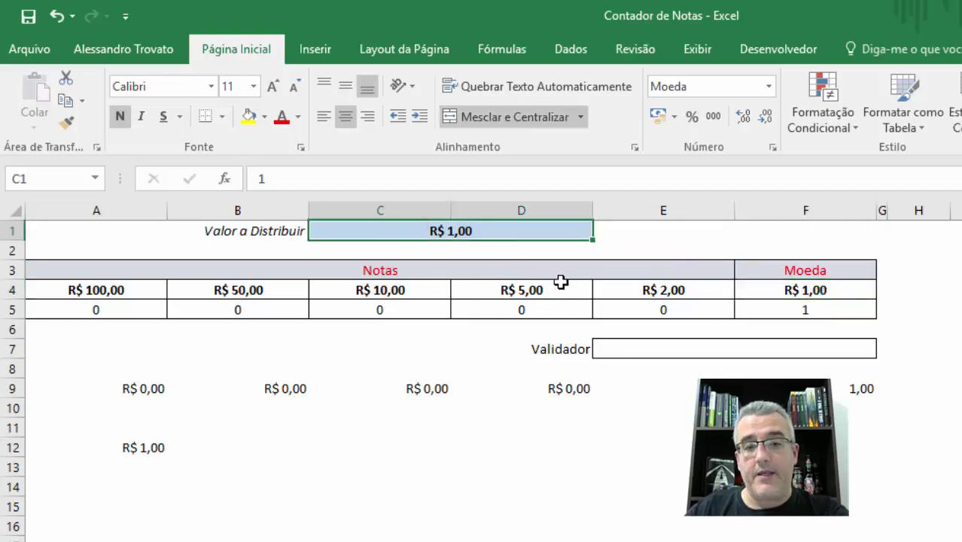
{"action": "type", "text": "3,35"}
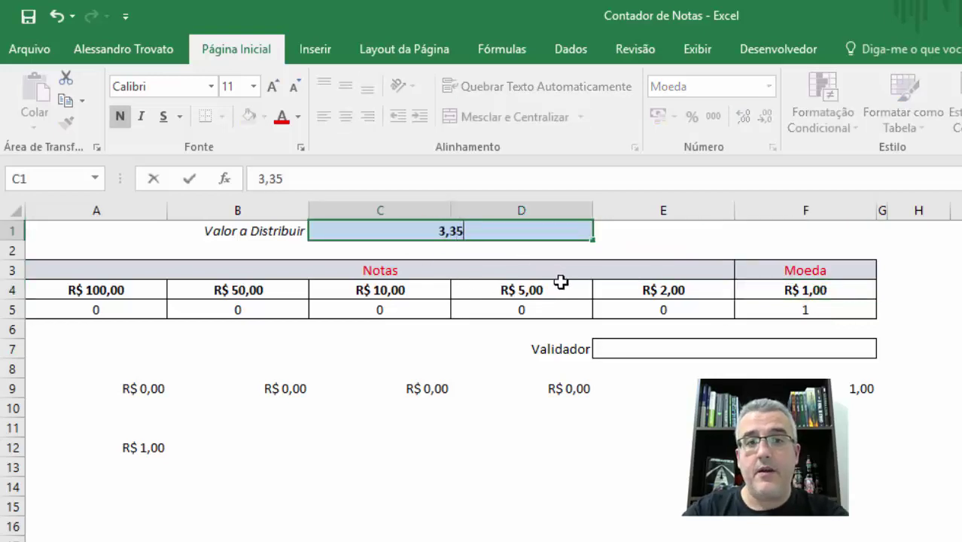
{"action": "key", "text": "Return"}
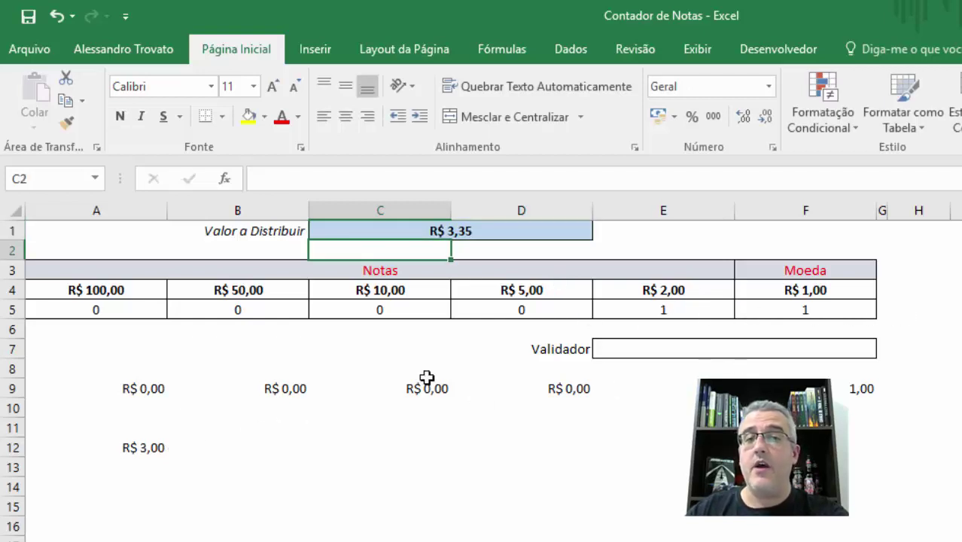
{"action": "left_click", "coordinate": [906, 312]}
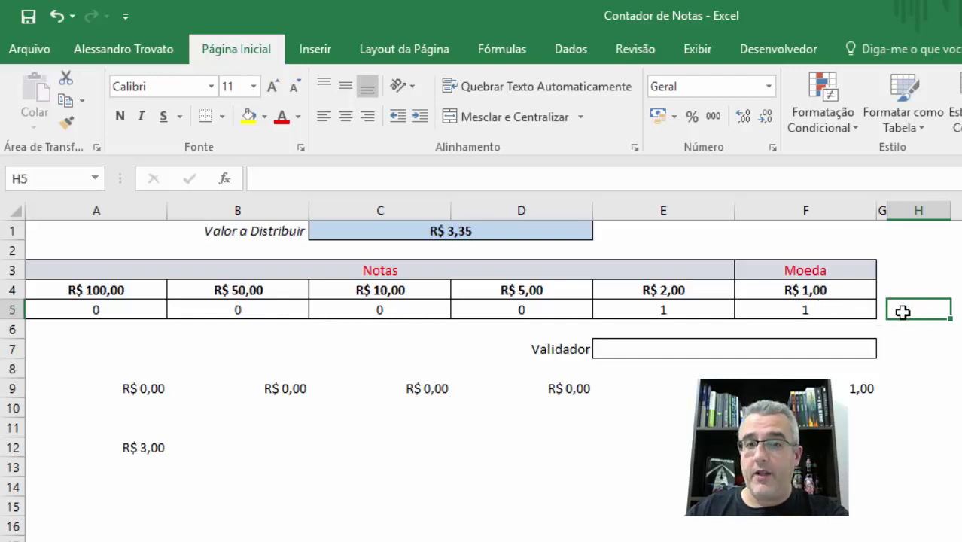
{"action": "left_click", "coordinate": [909, 274]}
{"action": "left_click", "coordinate": [851, 270]}
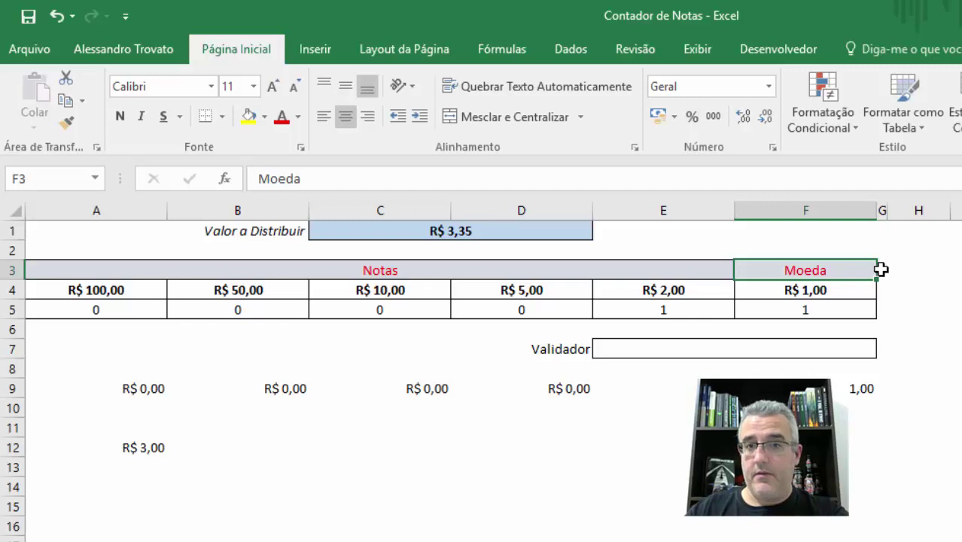
Step: Copy the Moeda header into H3 and rename it Decimais
{"action": "key", "text": "ctrl+c"}
{"action": "left_click", "coordinate": [907, 270]}
{"action": "key", "text": "ctrl+v"}
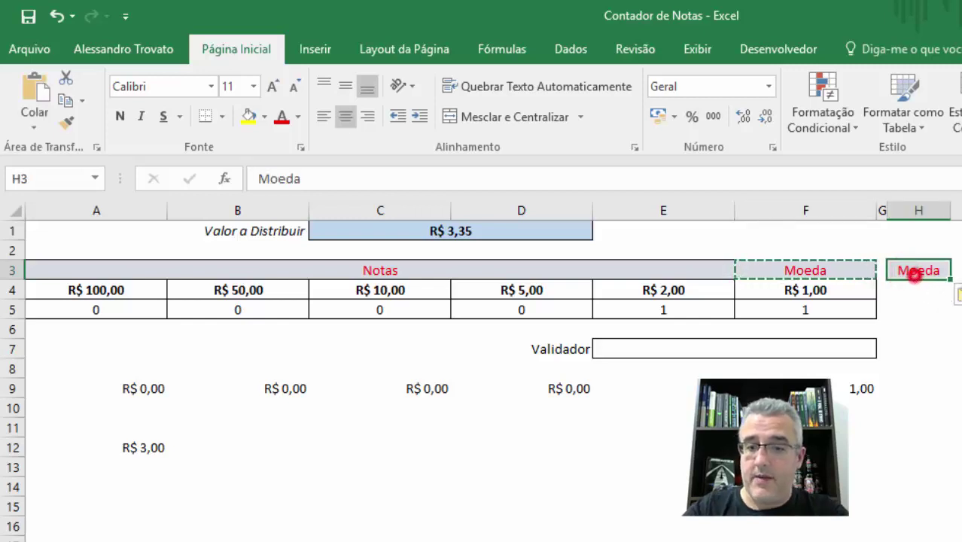
{"action": "type", "text": "Decimai"}
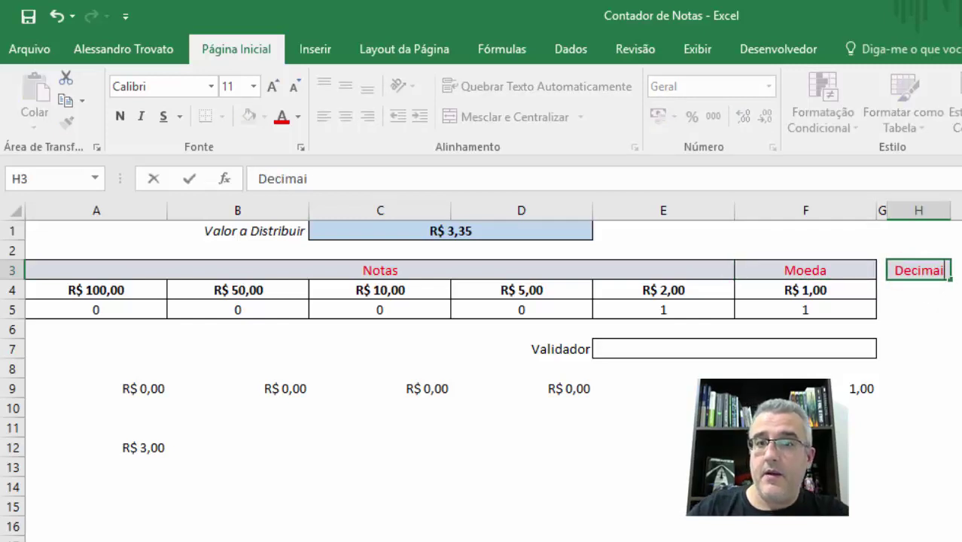
{"action": "type", "text": "s"}
{"action": "key", "text": "Return"}
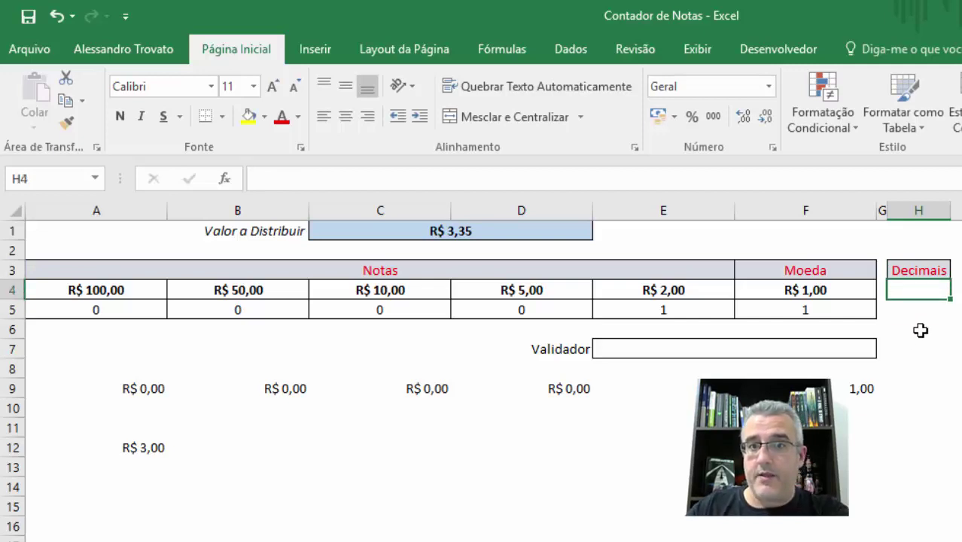
Step: Format-paint F4:F5 onto H4:H5, then reset H4 to plain formatting
{"action": "left_click_drag", "start_coordinate": [841, 293], "coordinate": [841, 308]}
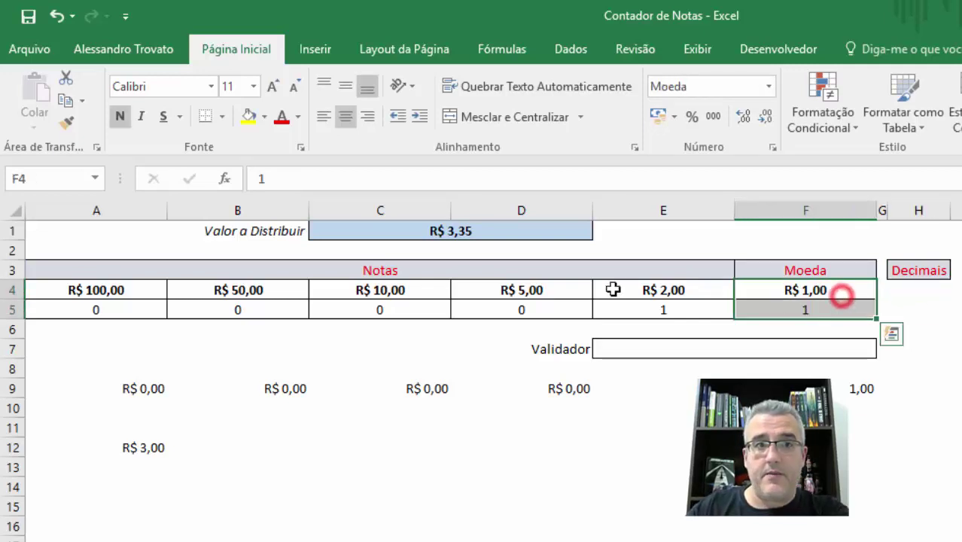
{"action": "left_click", "coordinate": [65, 122]}
{"action": "left_click_drag", "start_coordinate": [906, 289], "coordinate": [925, 301]}
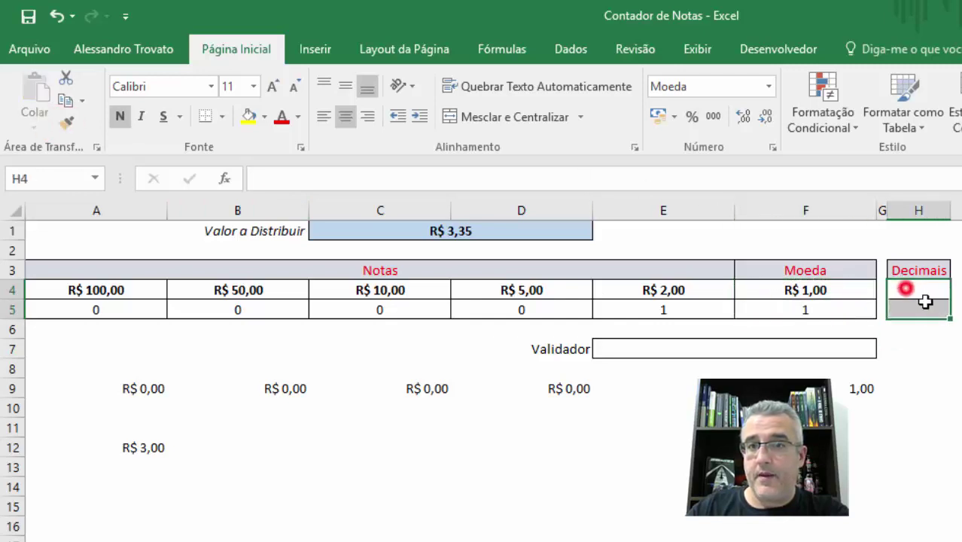
{"action": "left_click", "coordinate": [925, 292]}
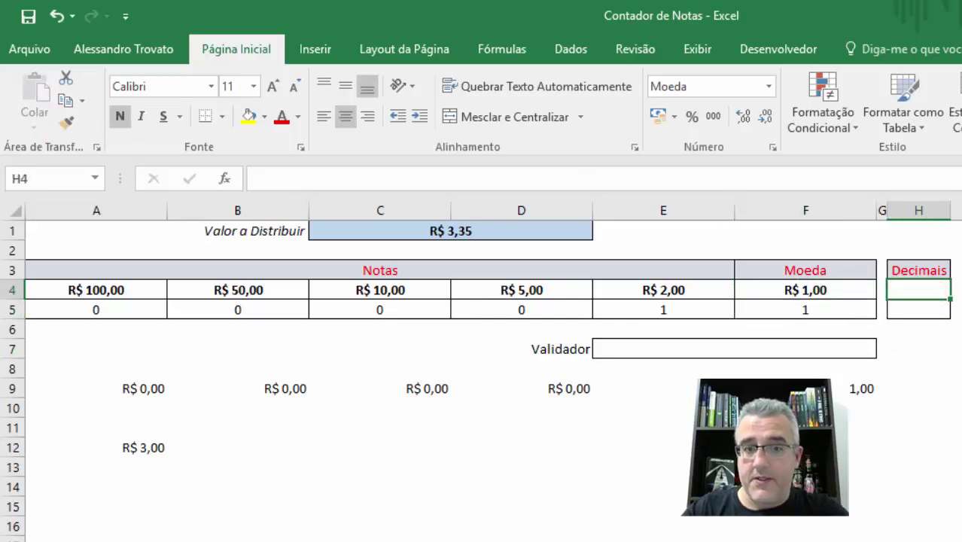
{"action": "key", "text": "Down"}
{"action": "key", "text": "Down"}
{"action": "key", "text": "ctrl+c"}
{"action": "key", "text": "Up"}
{"action": "key", "text": "Up"}
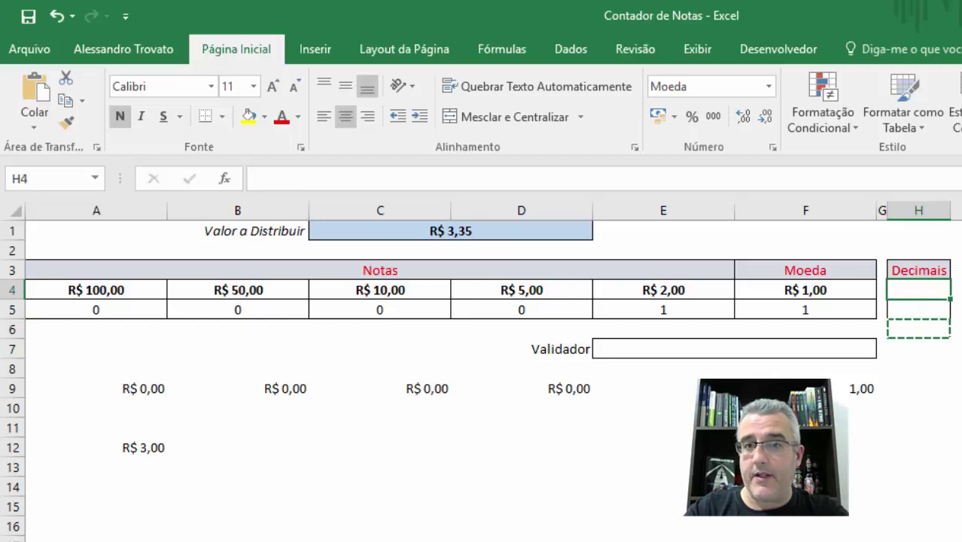
{"action": "key", "text": "ctrl+v"}
{"action": "key", "text": "Down"}
{"action": "key", "text": "Down"}
{"action": "key", "text": "Escape"}
{"action": "key", "text": "Up"}
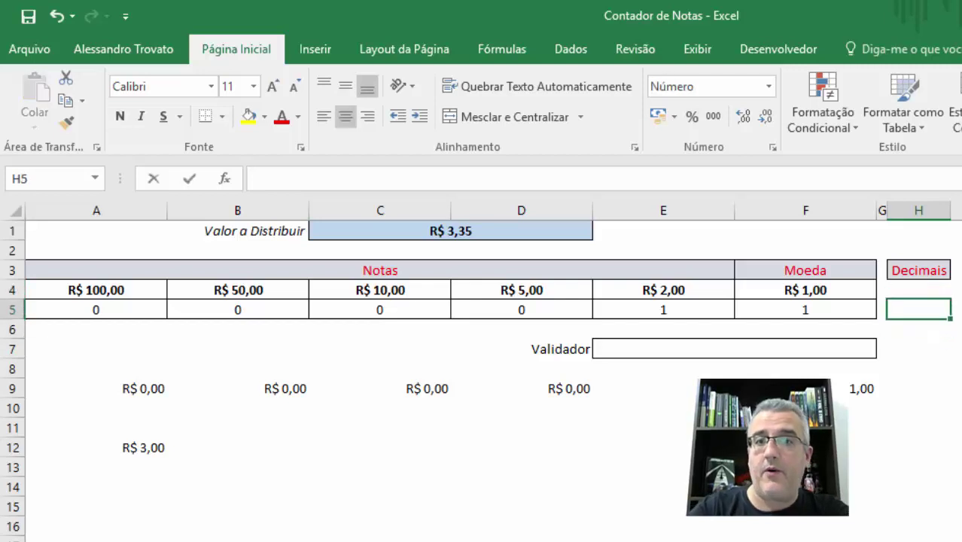
Step: Enter =C1-SOMARPRODUTO(A4:F4;A5:F5) in H5, accepting Excel's suggested correction
{"action": "type", "text": "=som"}
{"action": "key", "text": "BackSpace"}
{"action": "key", "text": "BackSpace"}
{"action": "key", "text": "BackSpace"}
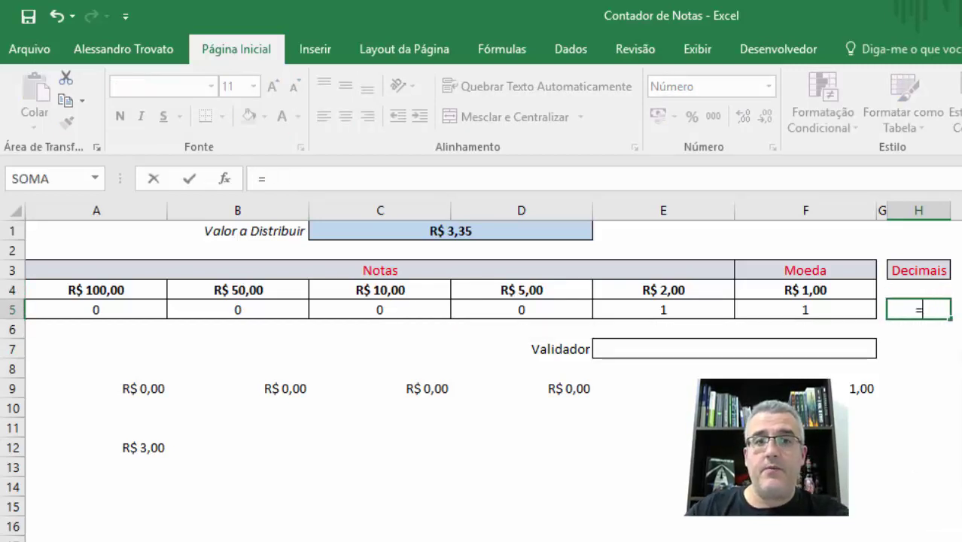
{"action": "left_click", "coordinate": [525, 232]}
{"action": "type", "text": "-"}
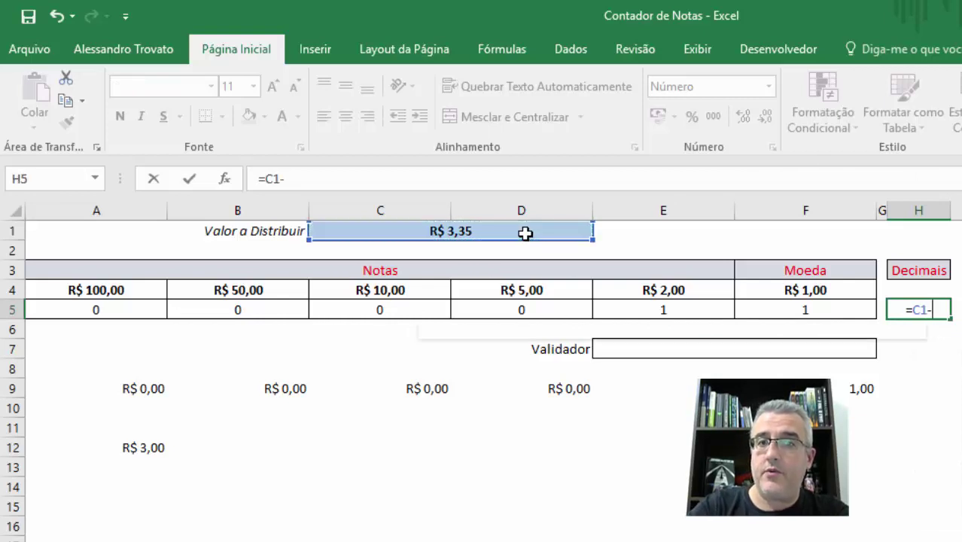
{"action": "type", "text": "somarprod"}
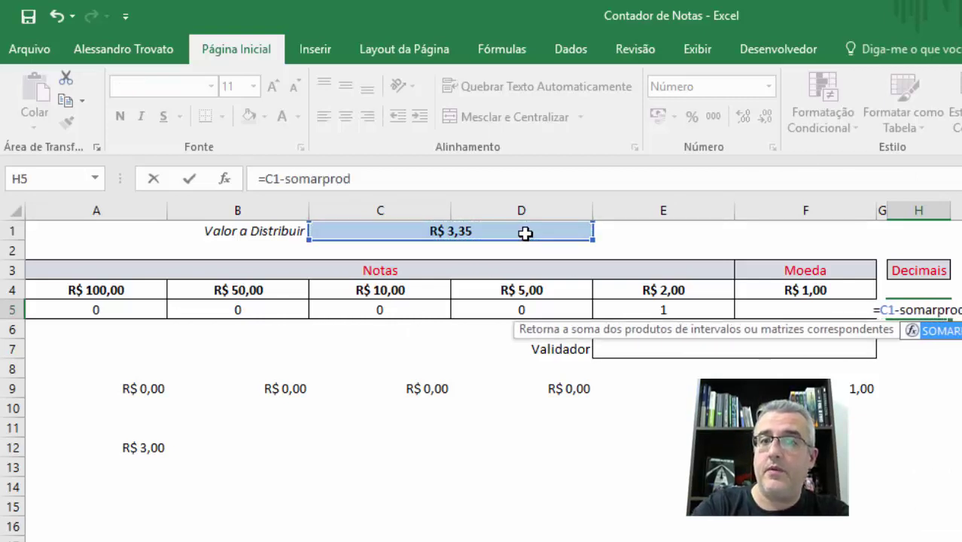
{"action": "type", "text": "uto("}
{"action": "left_click_drag", "start_coordinate": [130, 291], "coordinate": [745, 291]}
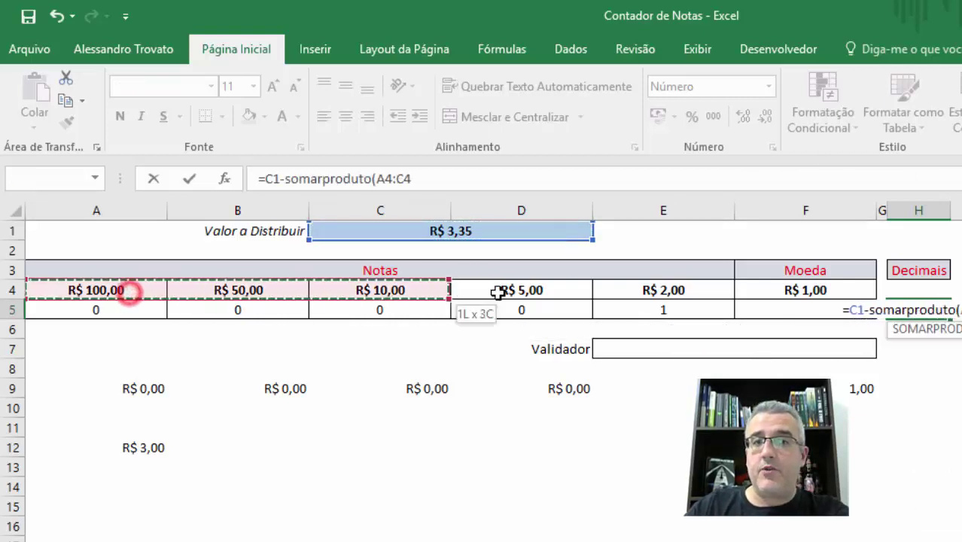
{"action": "type", "text": ";"}
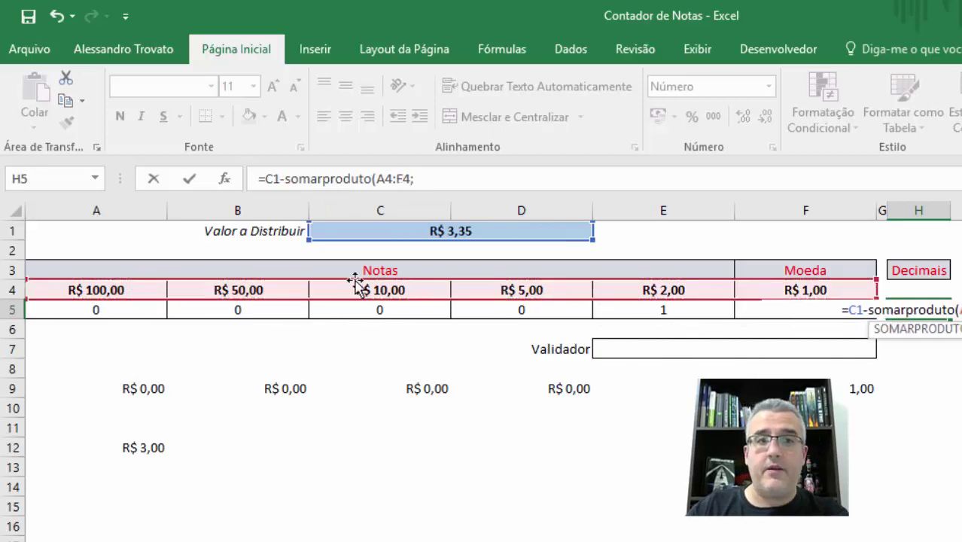
{"action": "left_click_drag", "start_coordinate": [93, 309], "coordinate": [751, 315]}
{"action": "key", "text": "Return"}
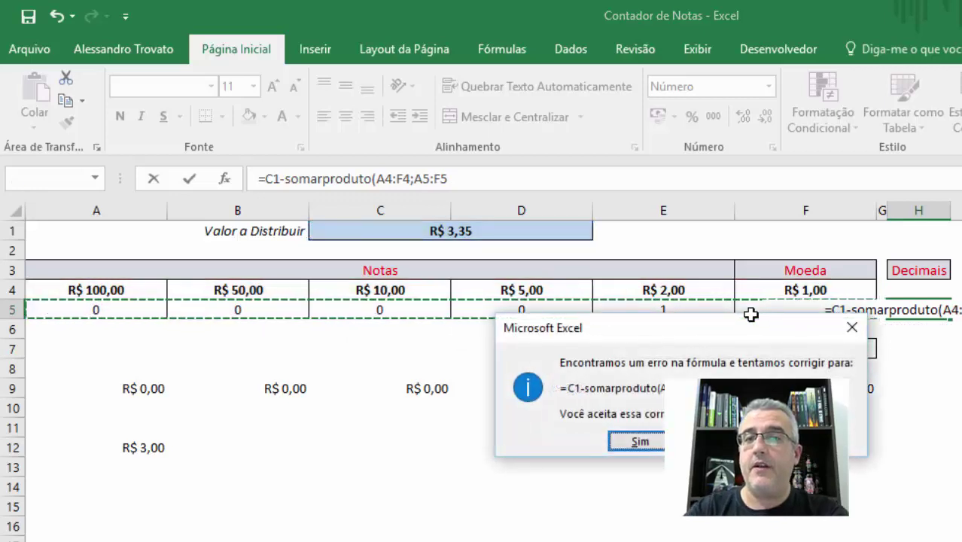
{"action": "key", "text": "Return"}
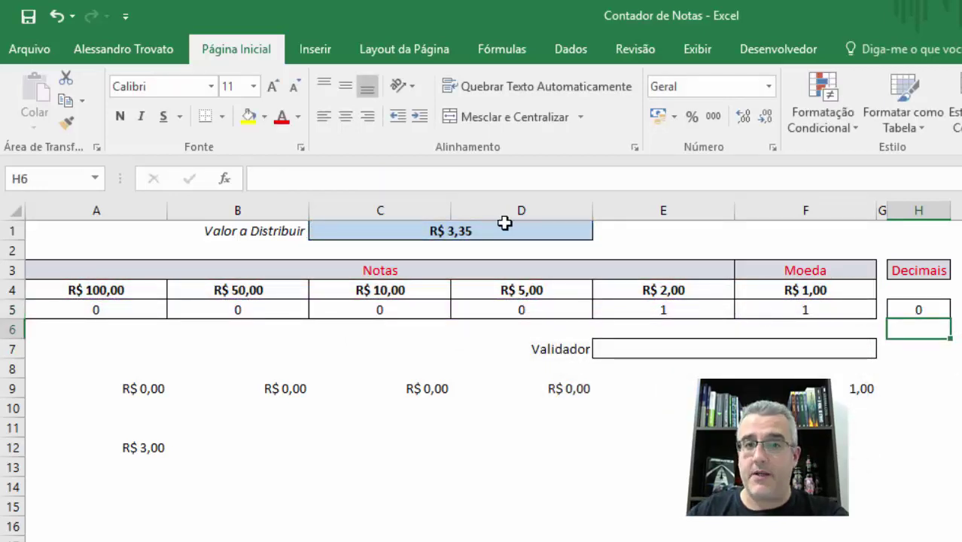
Step: Increase H5's decimals to two places so it displays 0,35
{"action": "left_click", "coordinate": [939, 310]}
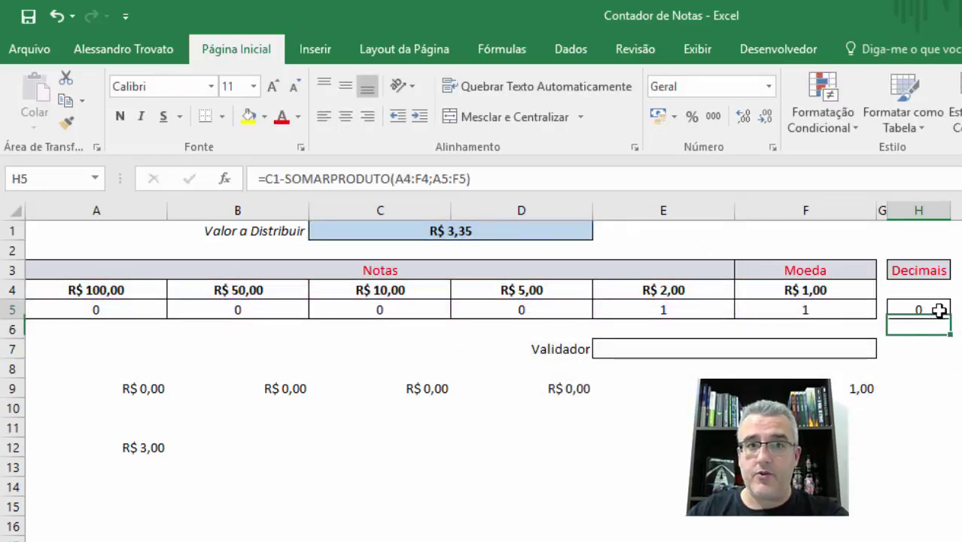
{"action": "left_click", "coordinate": [743, 118]}
{"action": "left_click", "coordinate": [743, 118]}
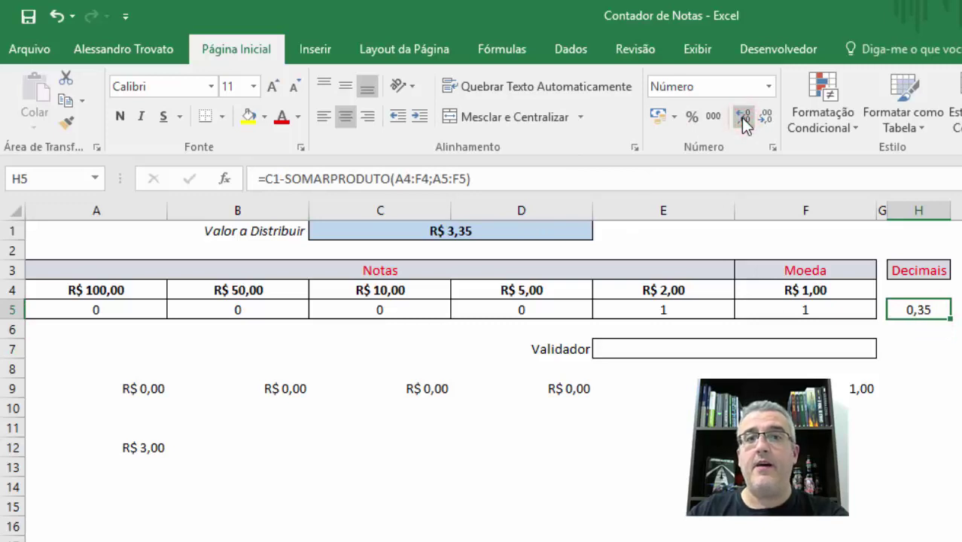
{"action": "left_click", "coordinate": [440, 230]}
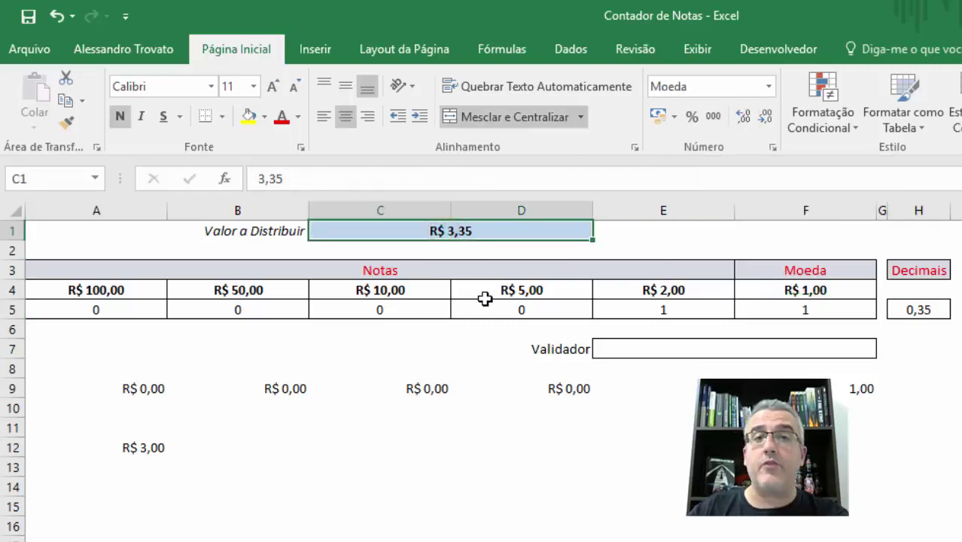
Step: Enter 14567 in C1 and review the recalculated counts in A5:D5 and helpers C9, D9
{"action": "type", "text": "14567"}
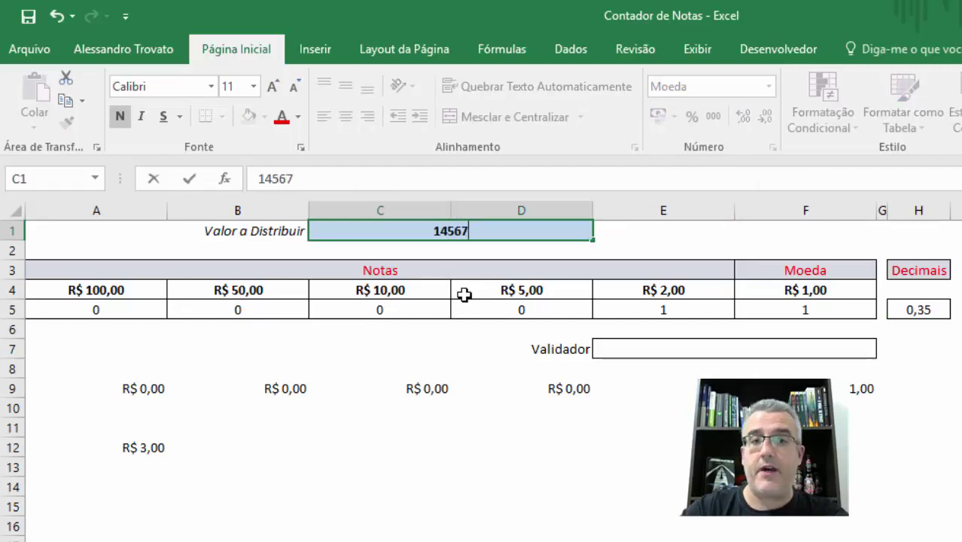
{"action": "key", "text": "Return"}
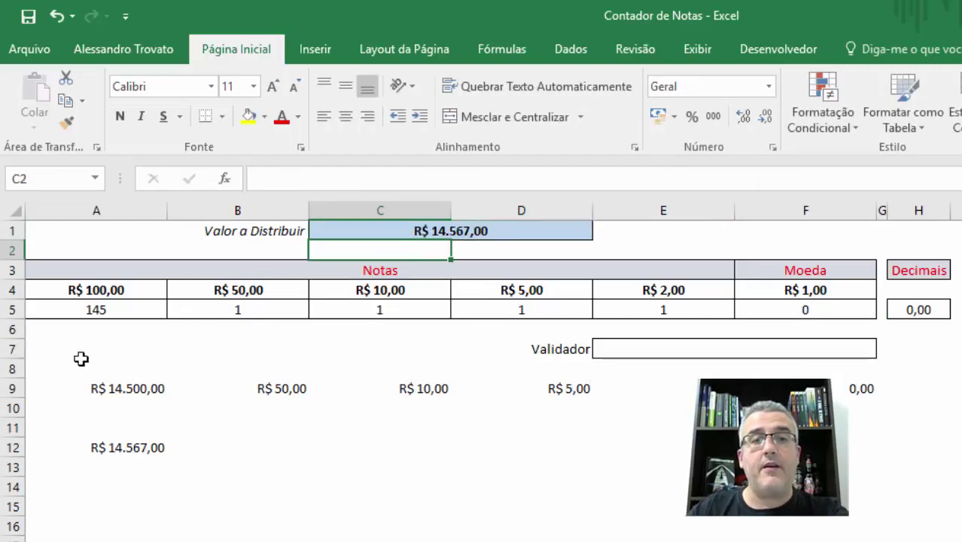
{"action": "left_click", "coordinate": [105, 310]}
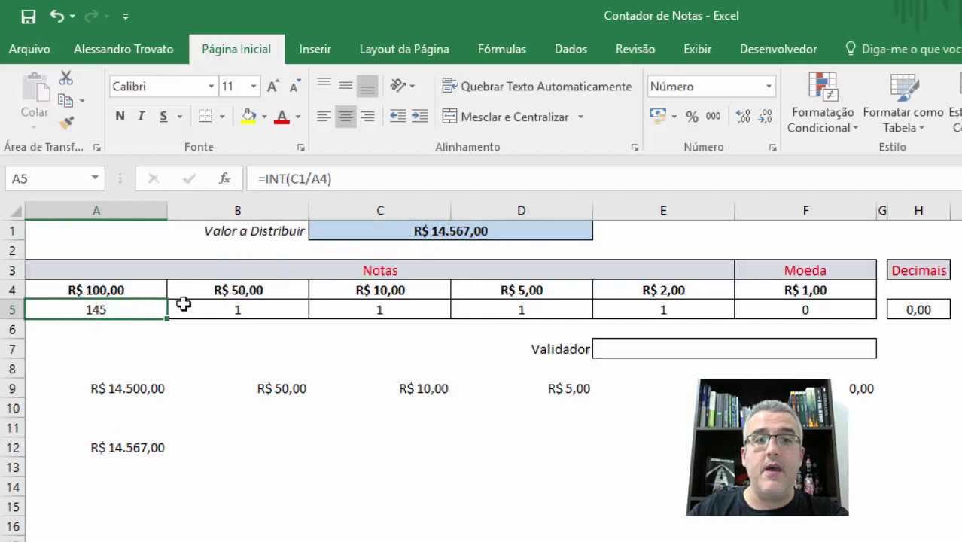
{"action": "left_click", "coordinate": [240, 312]}
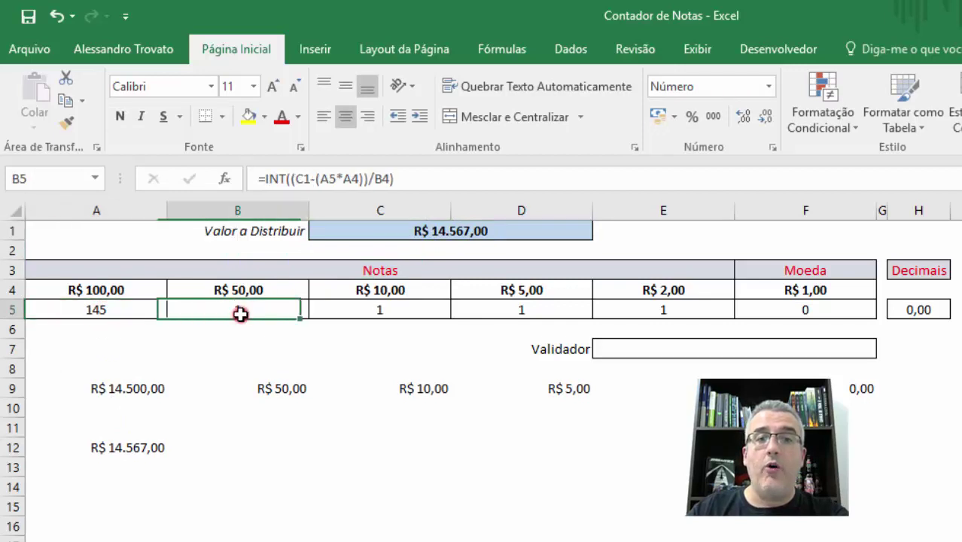
{"action": "left_click", "coordinate": [411, 389]}
{"action": "left_click", "coordinate": [408, 311]}
{"action": "left_click", "coordinate": [544, 388]}
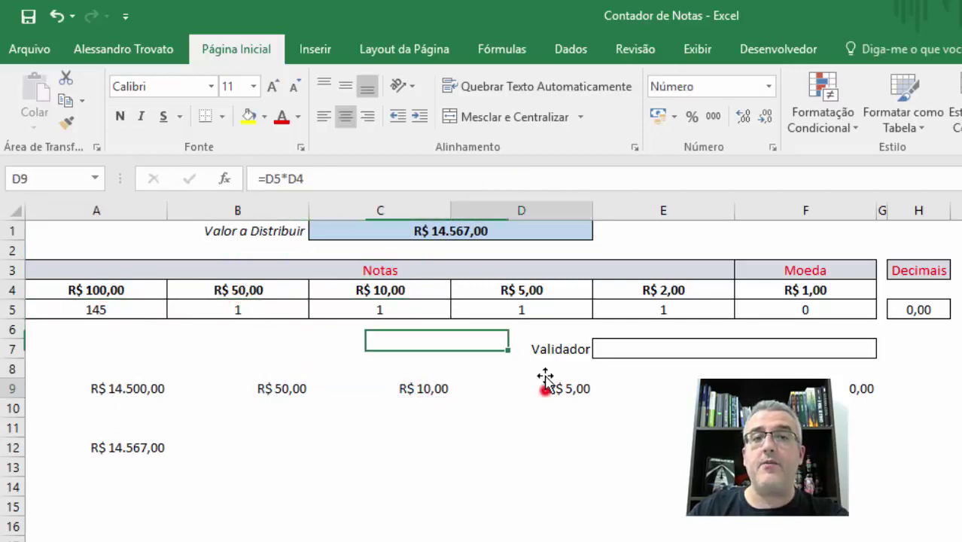
{"action": "left_click", "coordinate": [548, 310]}
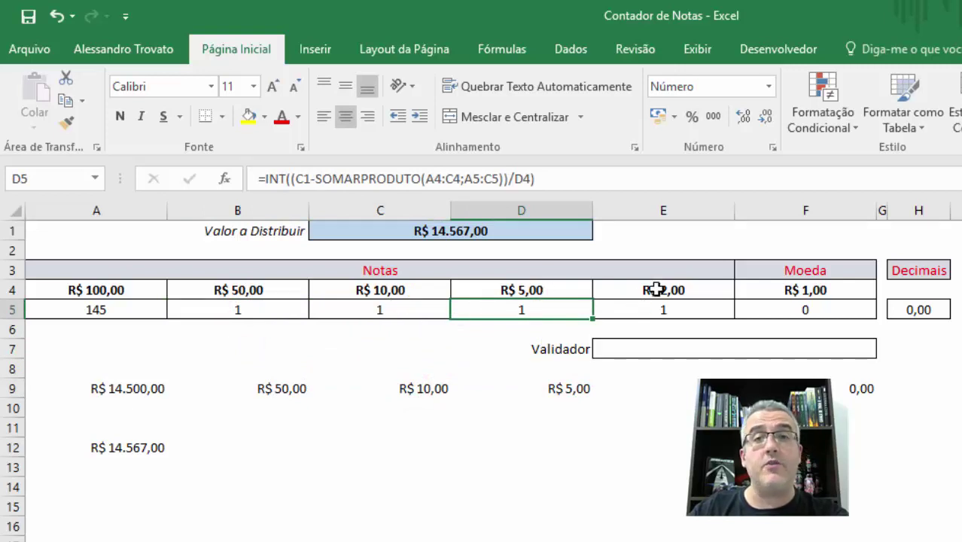
Step: Enter =SOMARPRODUTO(A4:F4;A5:F5) in the Validador cell E7, totaling R$ 14.567,00
{"action": "left_click", "coordinate": [685, 352]}
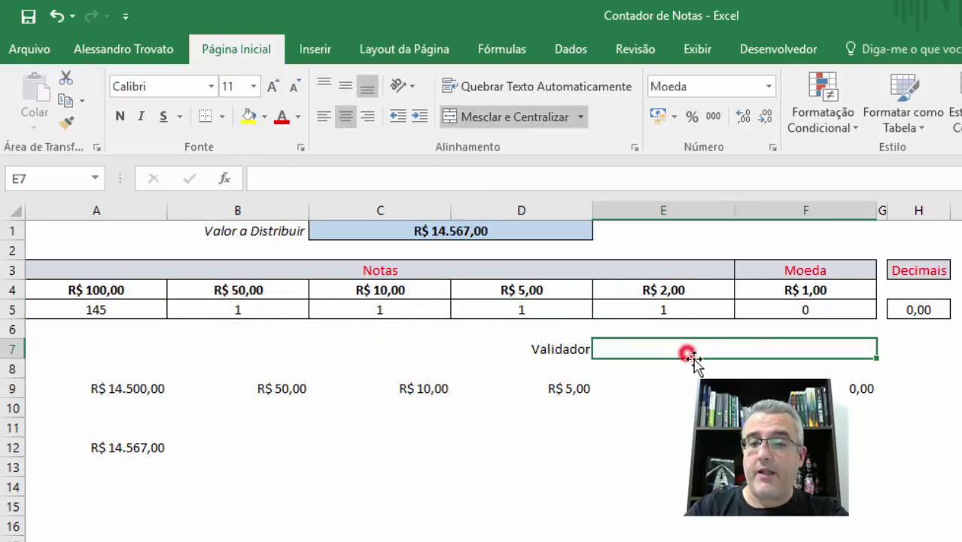
{"action": "type", "text": "=soma("}
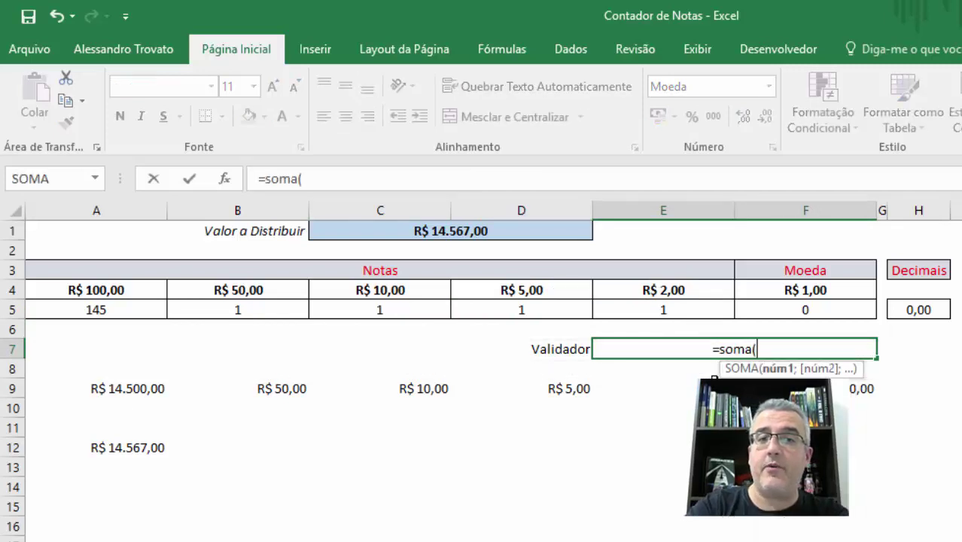
{"action": "key", "text": "BackSpace"}
{"action": "type", "text": "p"}
{"action": "key", "text": "BackSpace"}
{"action": "key", "text": "BackSpace"}
{"action": "type", "text": "r"}
{"action": "key", "text": "BackSpace"}
{"action": "type", "text": "ar"}
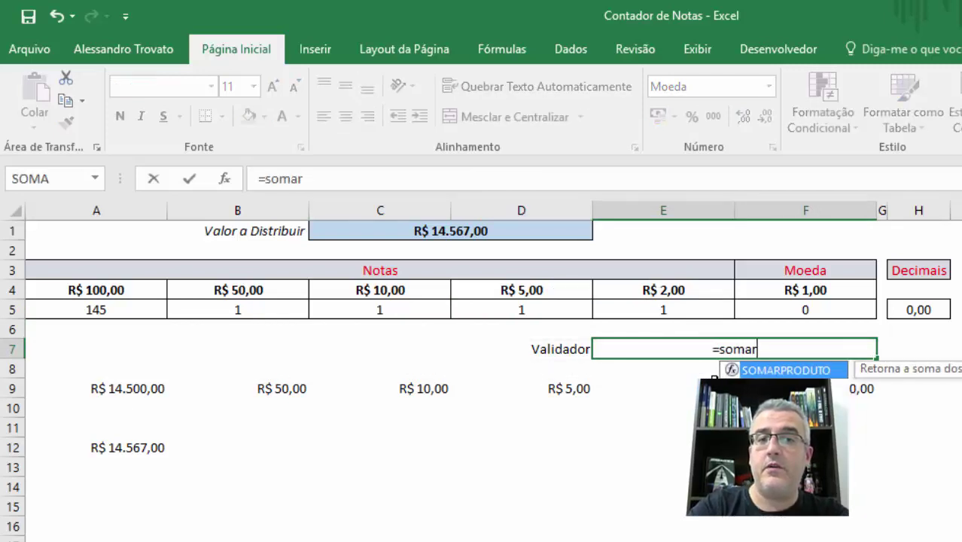
{"action": "type", "text": "produto("}
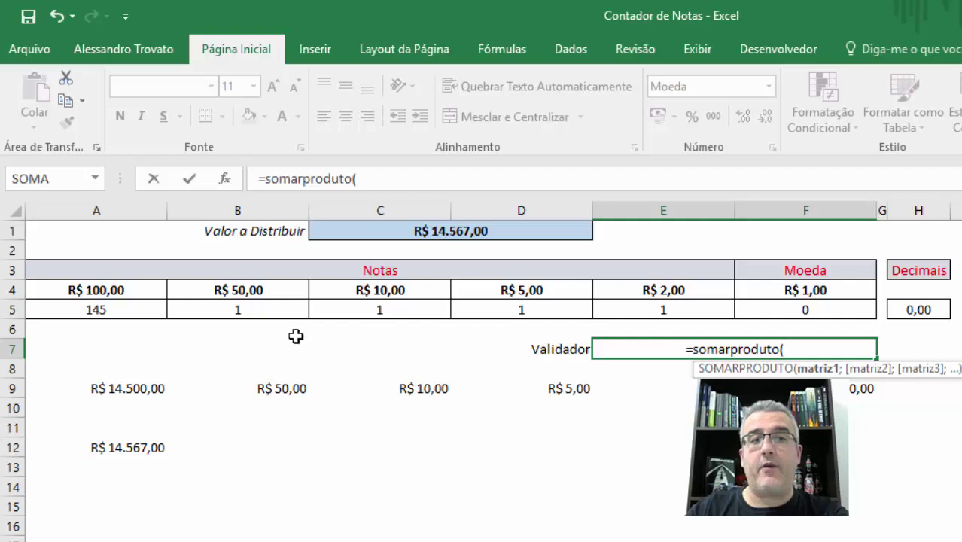
{"action": "left_click_drag", "start_coordinate": [121, 290], "coordinate": [783, 297]}
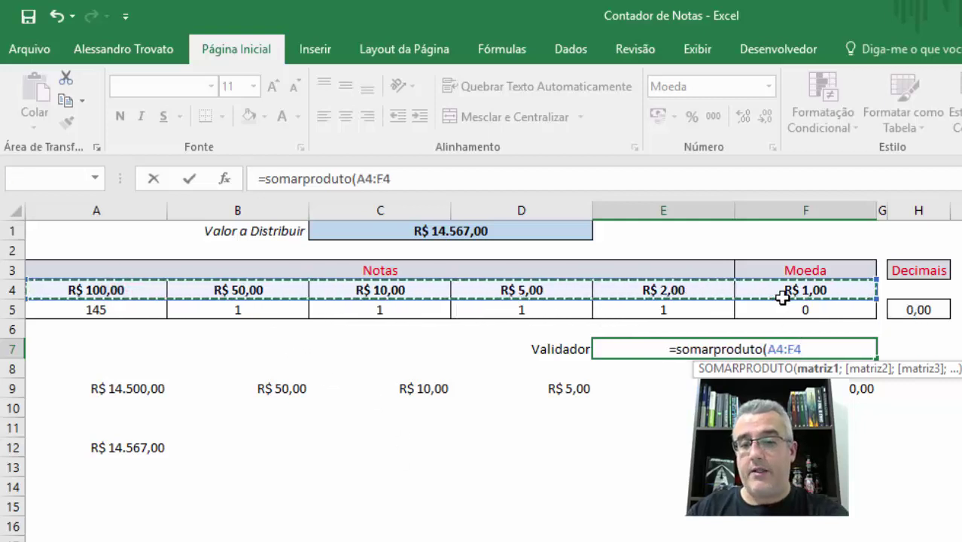
{"action": "type", "text": ";"}
{"action": "left_click_drag", "start_coordinate": [133, 309], "coordinate": [783, 313]}
{"action": "key", "text": "Return"}
{"action": "key", "text": "Return"}
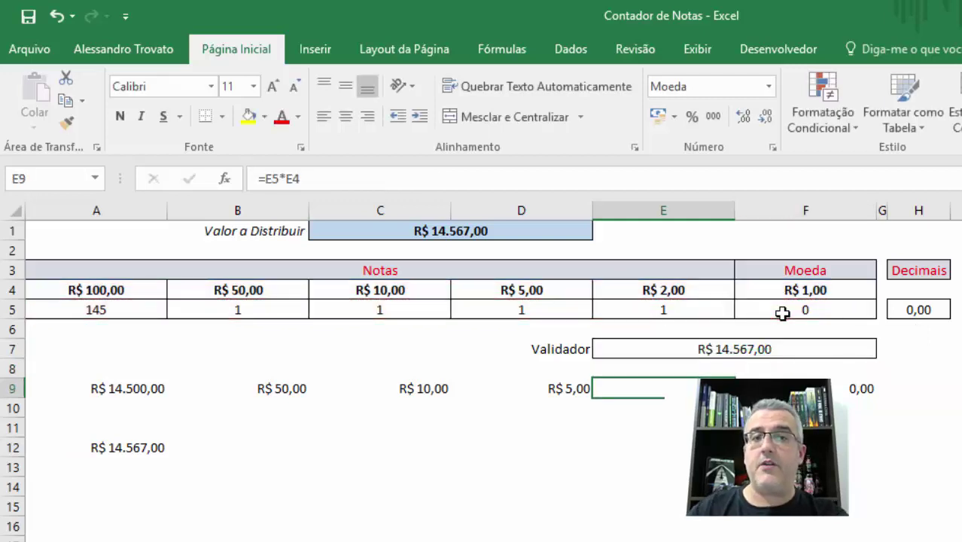
Step: Clear the helper values in A9:H13 below the table and check the Validador formula
{"action": "left_click_drag", "start_coordinate": [918, 466], "coordinate": [88, 386]}
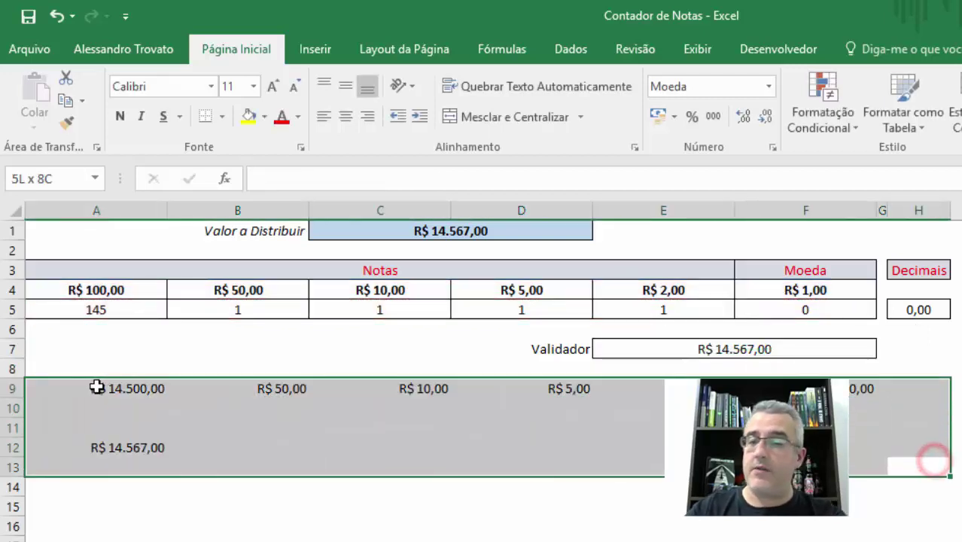
{"action": "key", "text": "Delete"}
{"action": "left_click", "coordinate": [519, 503]}
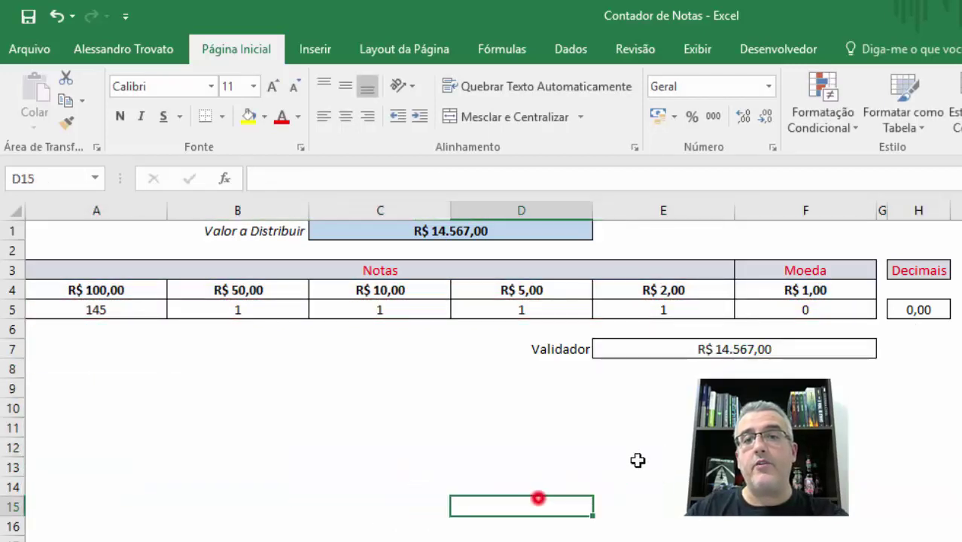
{"action": "left_click", "coordinate": [734, 349]}
{"action": "left_click", "coordinate": [858, 395]}
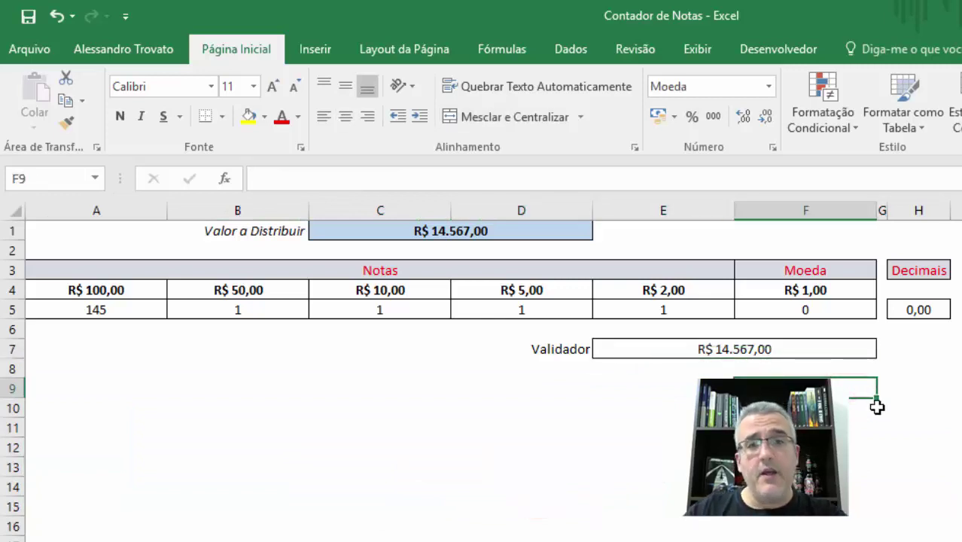
Step: Enter 1355 in C1, giving counts 13, 1, 0, 1, 0, 0 with Validador R$ 1.355,00
{"action": "left_click", "coordinate": [451, 234]}
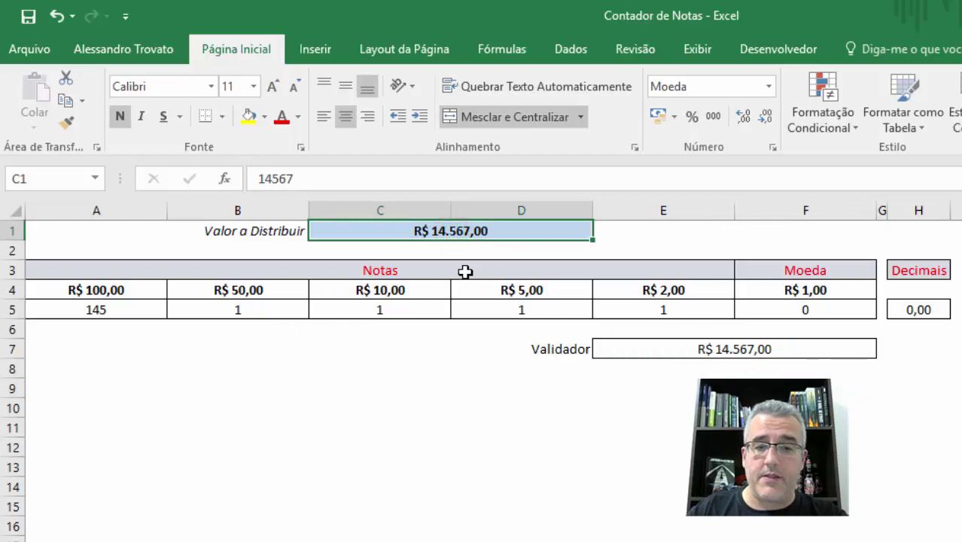
{"action": "type", "text": "1355"}
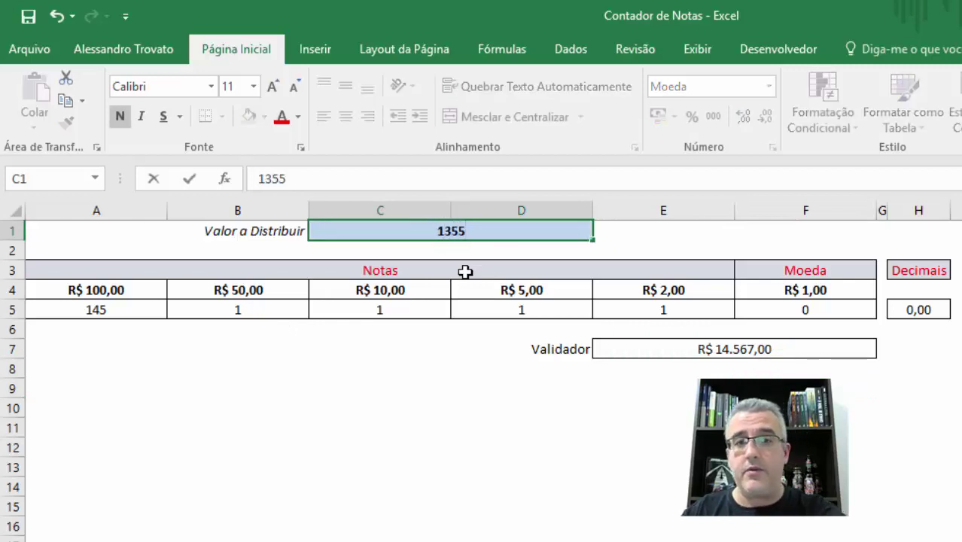
{"action": "key", "text": "Return"}
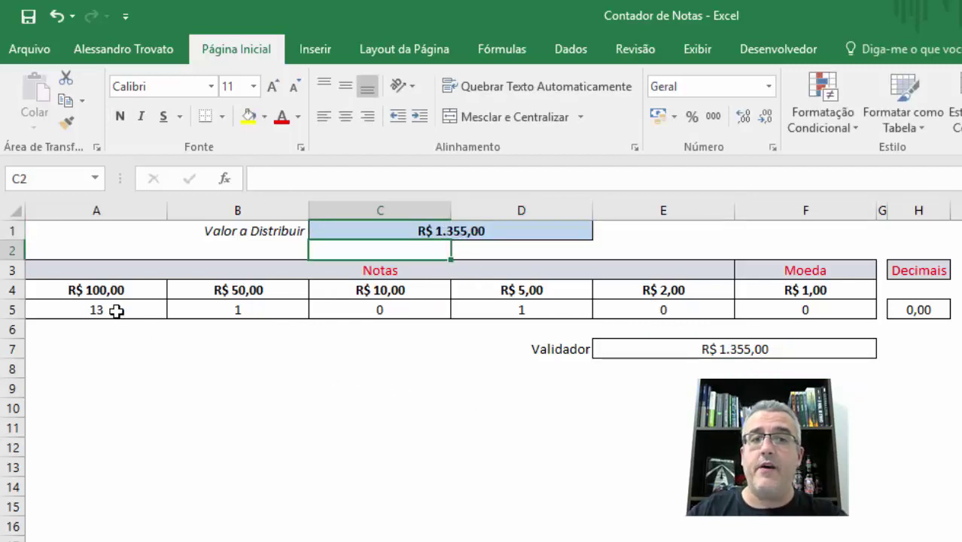
{"action": "left_click_drag", "start_coordinate": [117, 311], "coordinate": [819, 290]}
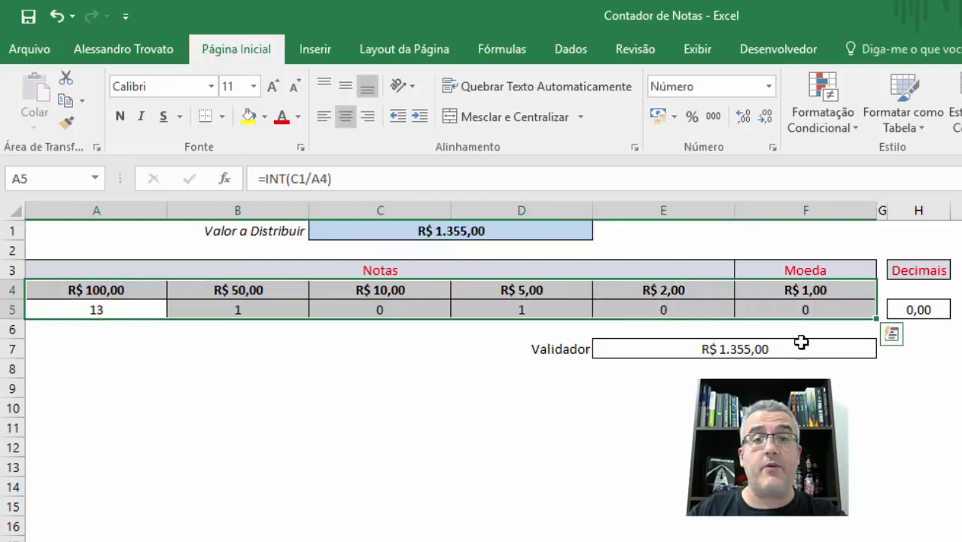
{"action": "left_click", "coordinate": [784, 381]}
{"action": "left_click", "coordinate": [471, 235]}
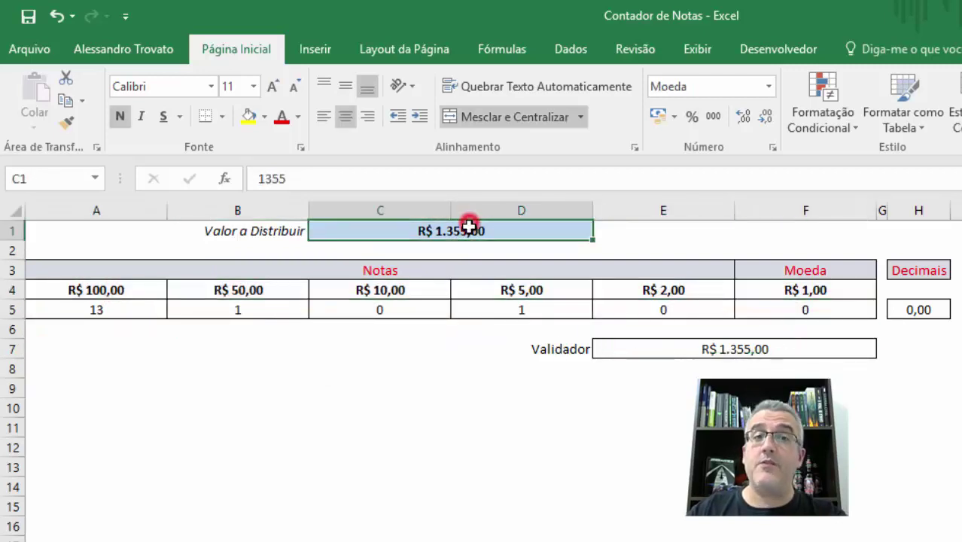
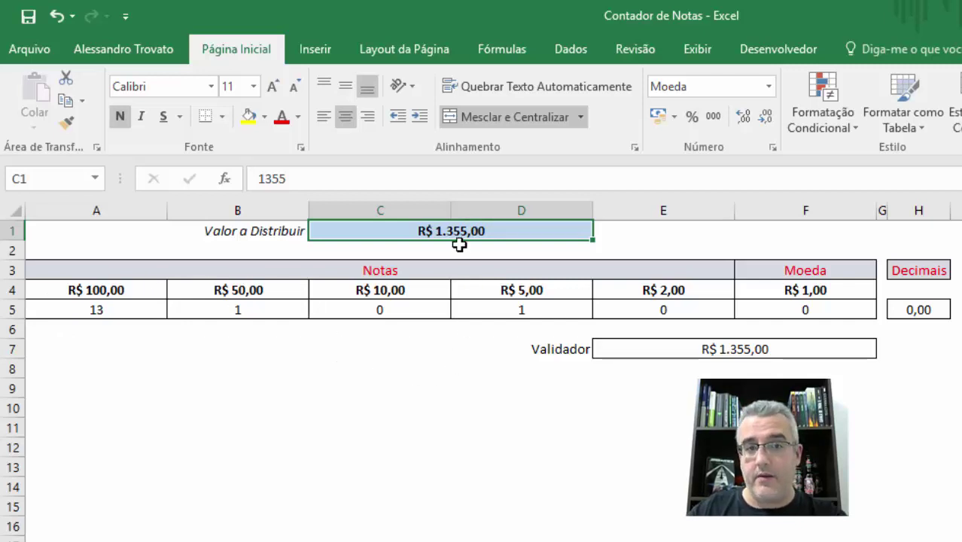
Step: Enter 23777 as the amount to distribute, then inspect the validator total's formula
{"action": "type", "text": "23"}
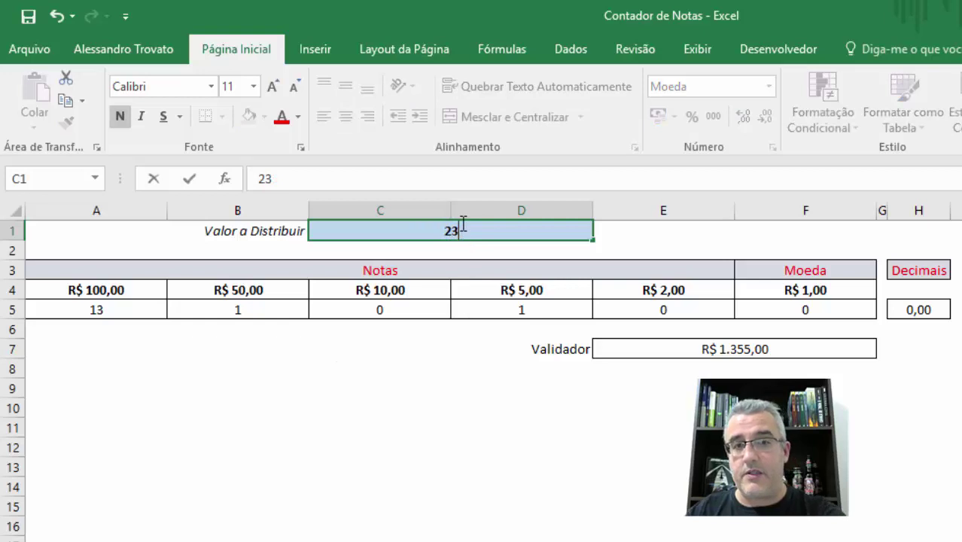
{"action": "type", "text": "777"}
{"action": "key", "text": "Return"}
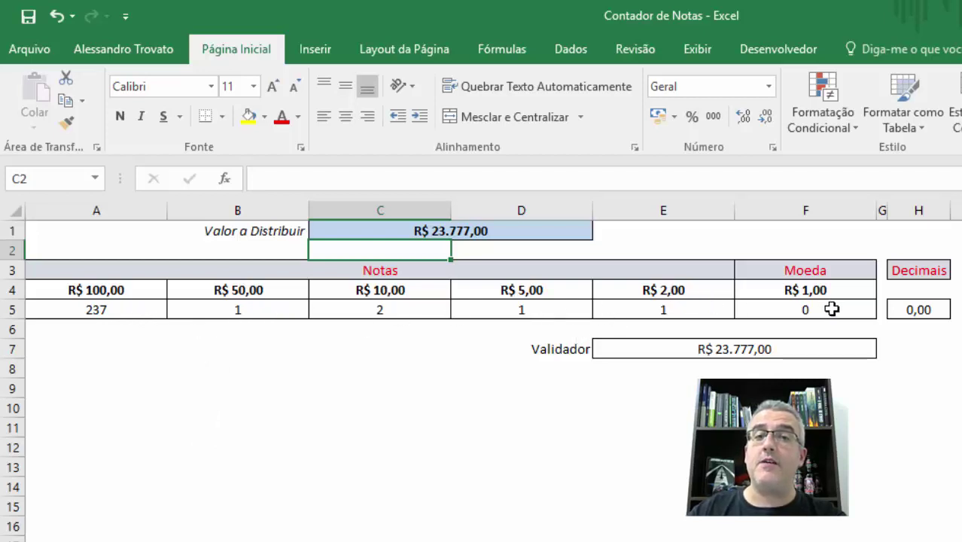
{"action": "left_click", "coordinate": [725, 360]}
Step: Deselect the validator total by moving to an empty cell
{"action": "left_click", "coordinate": [726, 382]}
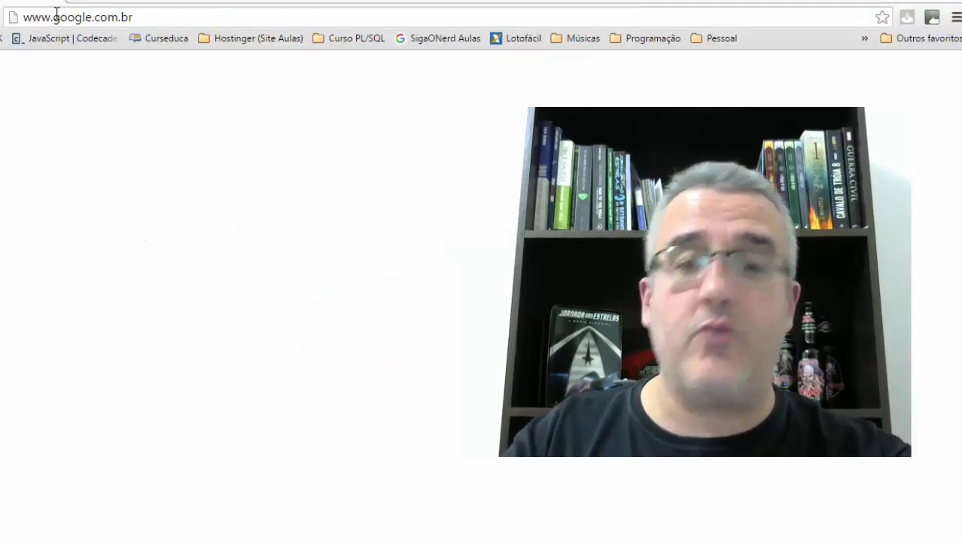
{"action": "left_click", "coordinate": [143, 31]}
{"action": "type", "text": "www"}
{"action": "type", "text": "sgja"}
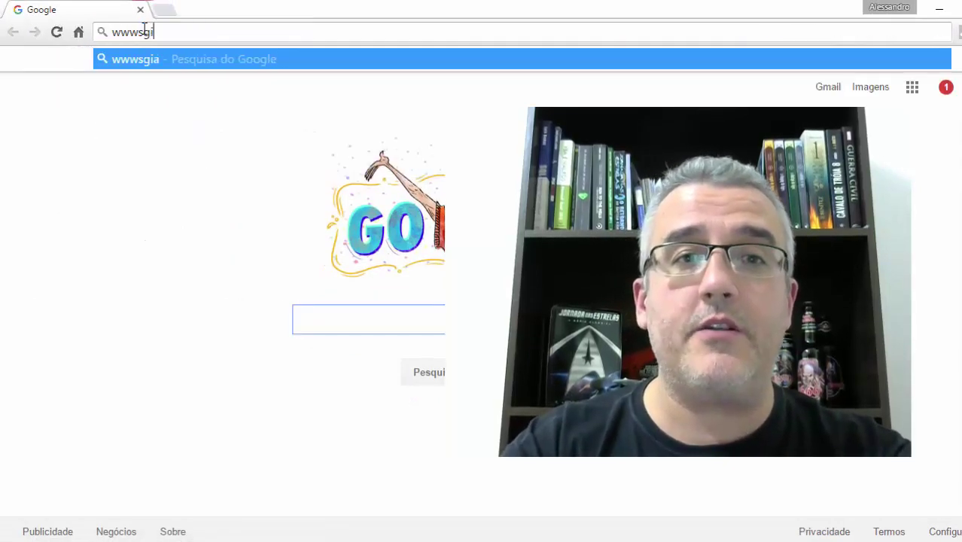
{"action": "key", "text": "BackSpace"}
{"action": "key", "text": "BackSpace"}
{"action": "key", "text": "BackSpace"}
{"action": "key", "text": "BackSpace"}
{"action": "type", "text": "s"}
{"action": "key", "text": "BackSpace"}
{"action": "type", "text": ".s"}
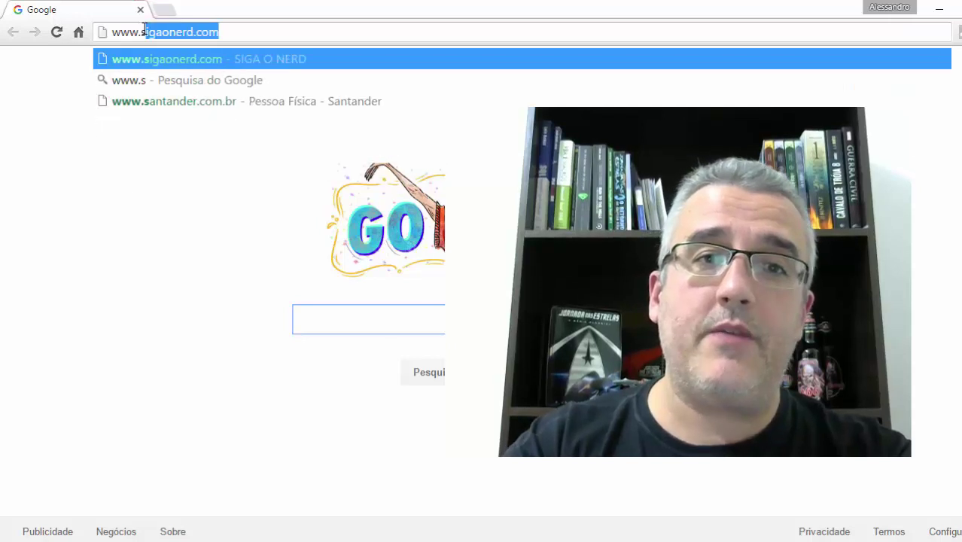
{"action": "type", "text": "ig"}
{"action": "key", "text": "Return"}
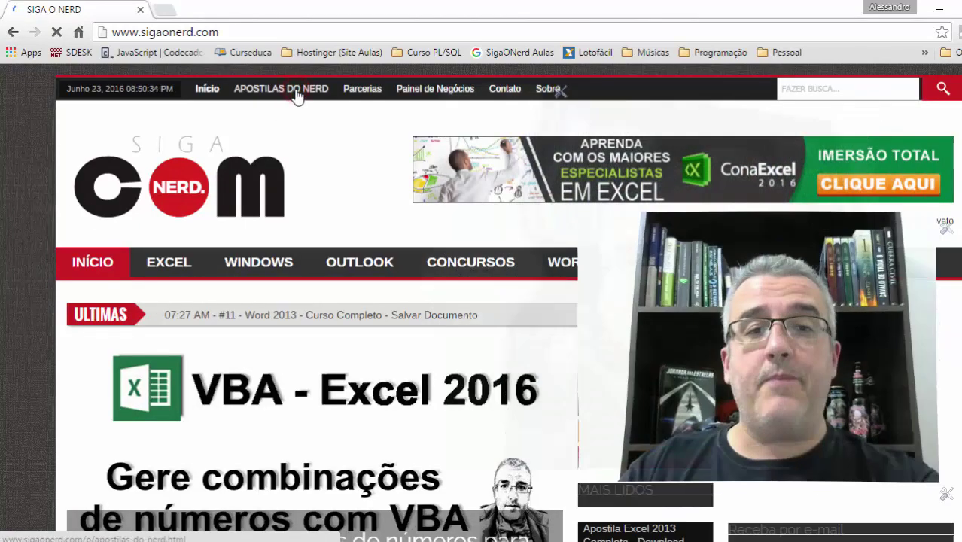
Step: Open the APOSTILAS DO NERD page and scroll through its course and download lists
{"action": "left_click", "coordinate": [298, 95]}
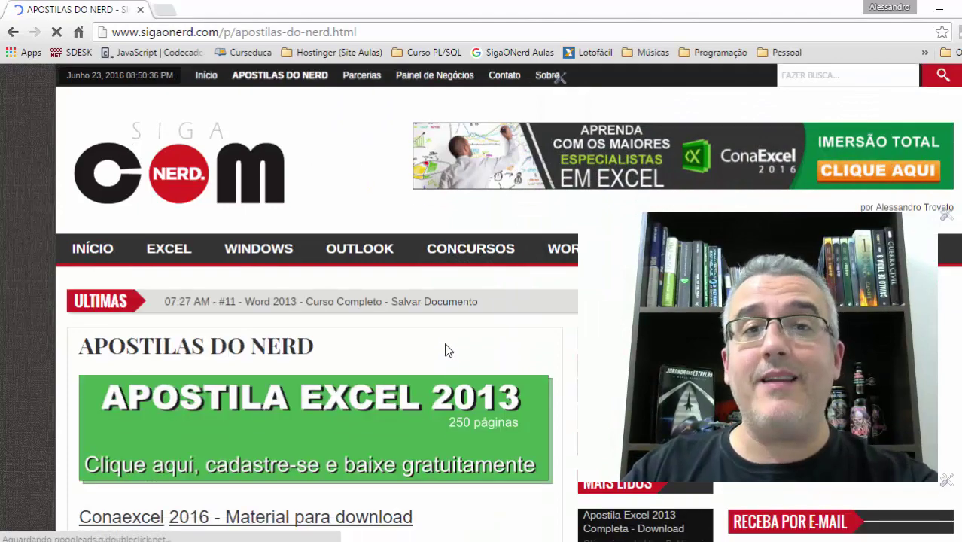
{"action": "scroll", "coordinate": [444, 347], "scroll_direction": "down", "scroll_amount": 4}
{"action": "scroll", "coordinate": [444, 336], "scroll_direction": "down", "scroll_amount": 5}
{"action": "scroll", "coordinate": [442, 335], "scroll_direction": "down", "scroll_amount": 1}
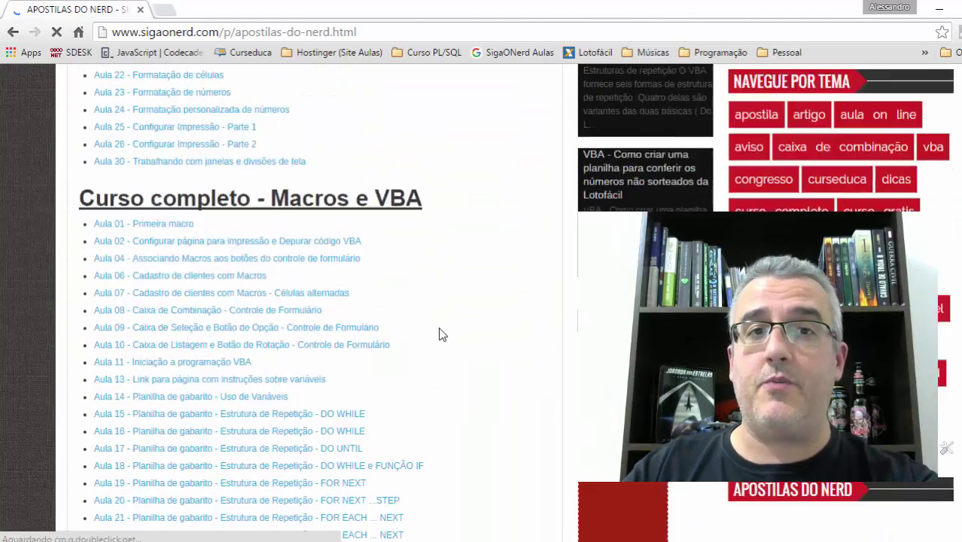
{"action": "scroll", "coordinate": [442, 335], "scroll_direction": "down", "scroll_amount": 2}
{"action": "scroll", "coordinate": [442, 335], "scroll_direction": "down", "scroll_amount": 4}
{"action": "scroll", "coordinate": [442, 335], "scroll_direction": "down", "scroll_amount": 5}
{"action": "scroll", "coordinate": [441, 335], "scroll_direction": "down", "scroll_amount": 5}
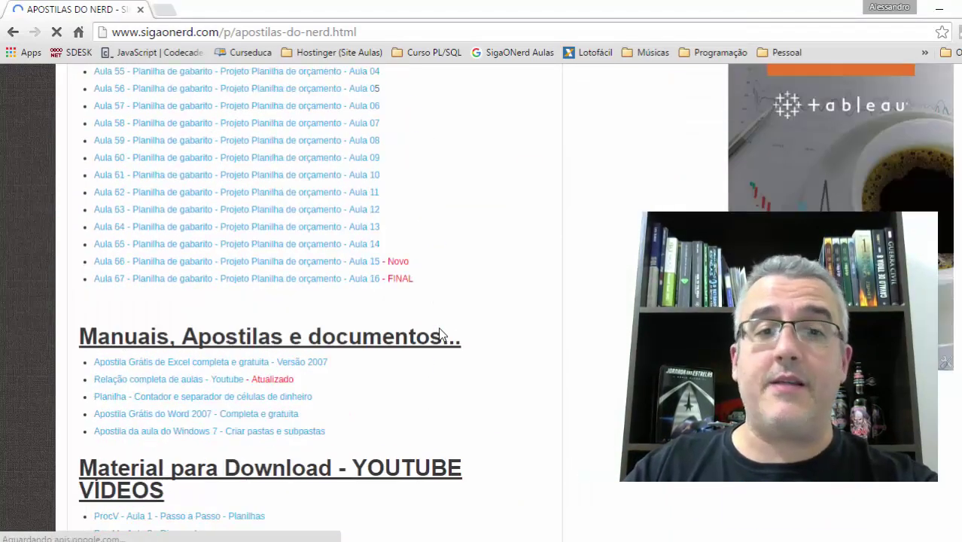
{"action": "scroll", "coordinate": [442, 335], "scroll_direction": "down", "scroll_amount": 3}
{"action": "scroll", "coordinate": [441, 334], "scroll_direction": "down", "scroll_amount": 5}
{"action": "scroll", "coordinate": [440, 333], "scroll_direction": "down", "scroll_amount": 5}
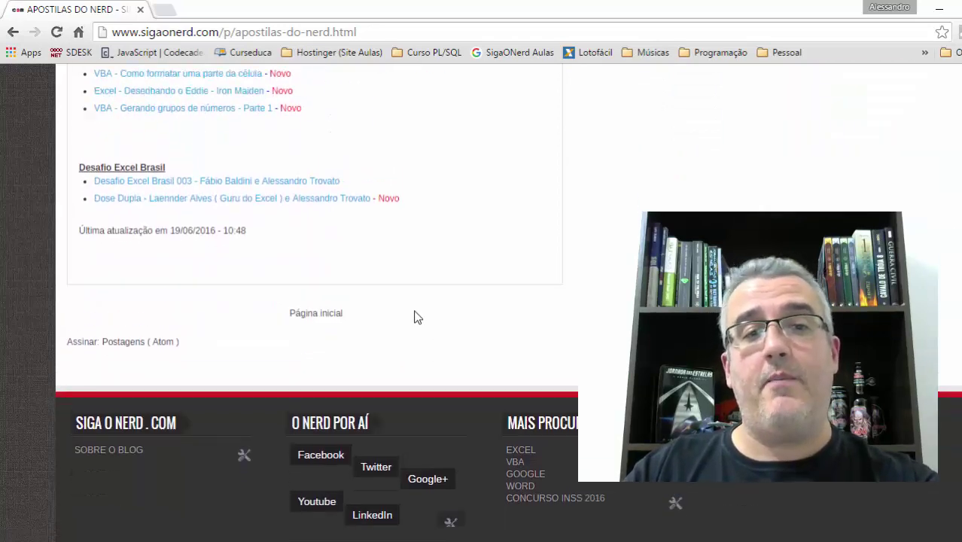
{"action": "scroll", "coordinate": [415, 316], "scroll_direction": "up", "scroll_amount": 2}
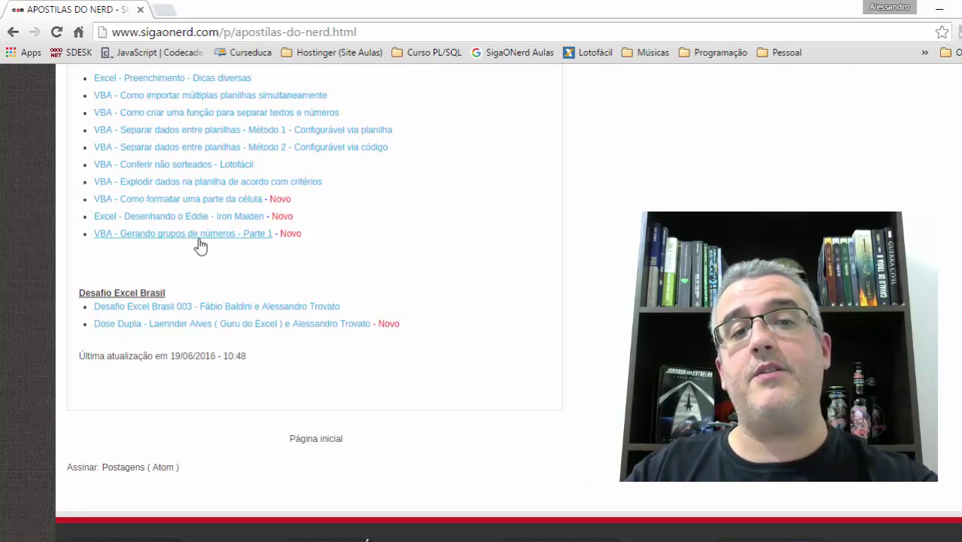
{"action": "scroll", "coordinate": [194, 241], "scroll_direction": "up", "scroll_amount": 4}
{"action": "scroll", "coordinate": [197, 242], "scroll_direction": "up", "scroll_amount": 5}
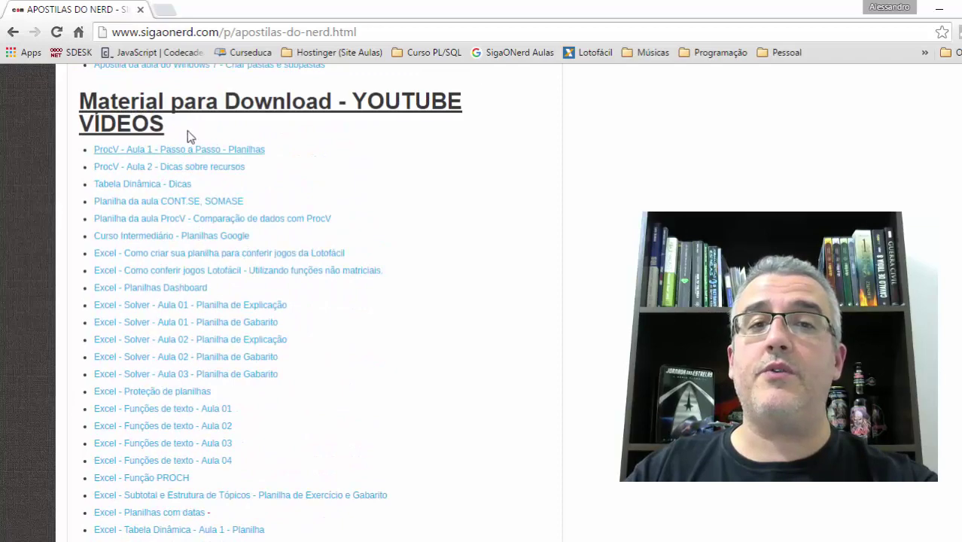
Step: Highlight the 'Material para Download - YOUTUBE VÍDEOS' heading, then return to the page top
{"action": "left_click_drag", "start_coordinate": [193, 128], "coordinate": [64, 104]}
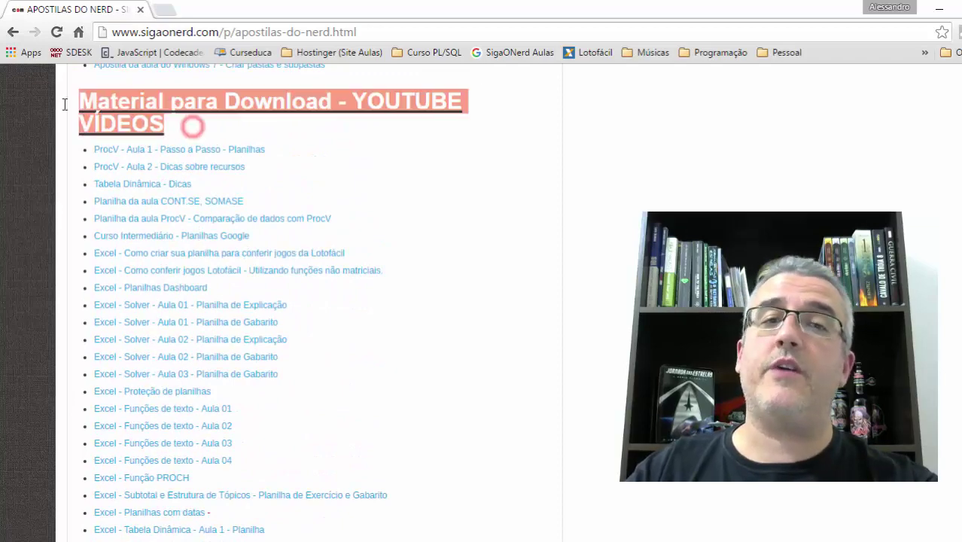
{"action": "left_click", "coordinate": [321, 169]}
{"action": "scroll", "coordinate": [461, 245], "scroll_direction": "up", "scroll_amount": 5}
{"action": "scroll", "coordinate": [461, 244], "scroll_direction": "up", "scroll_amount": 5}
{"action": "scroll", "coordinate": [463, 245], "scroll_direction": "up", "scroll_amount": 5}
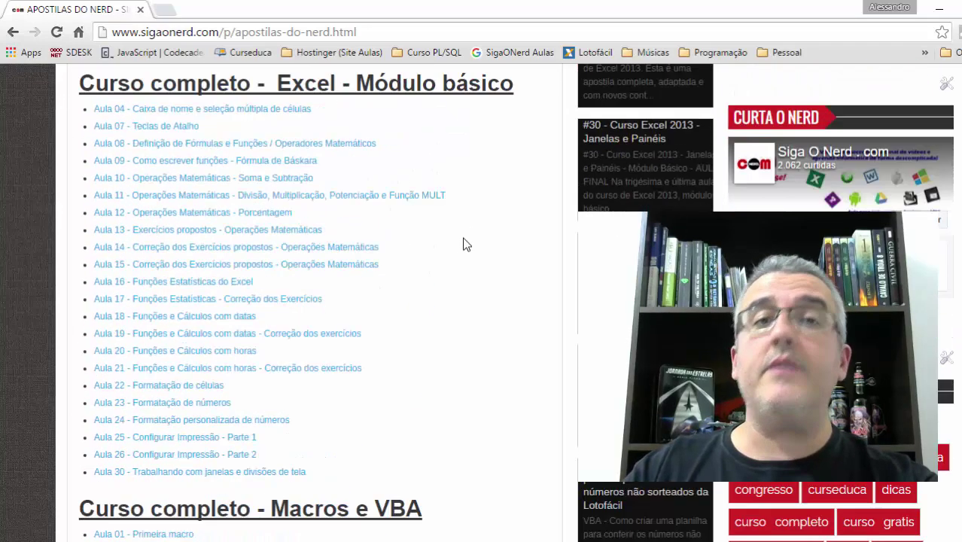
{"action": "scroll", "coordinate": [463, 241], "scroll_direction": "up", "scroll_amount": 2}
{"action": "scroll", "coordinate": [463, 239], "scroll_direction": "up", "scroll_amount": 5}
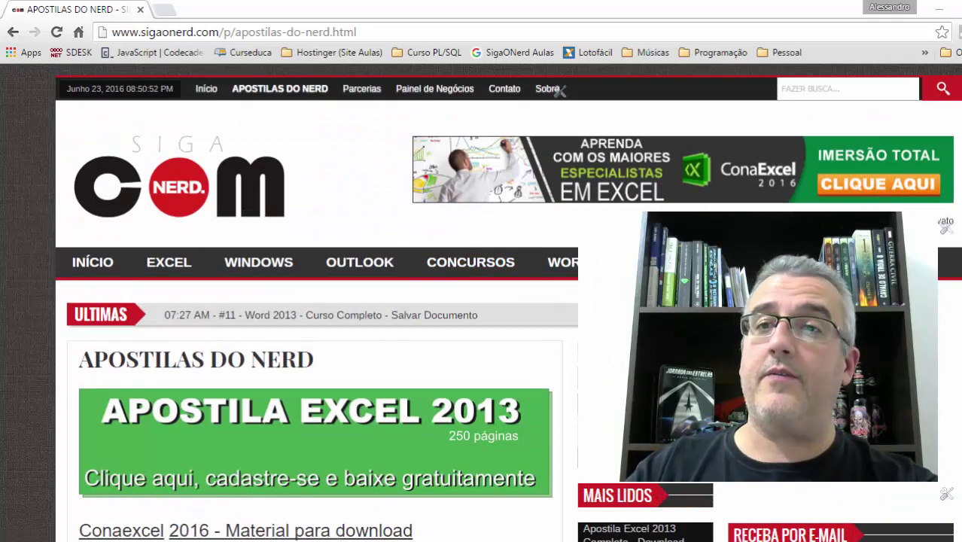